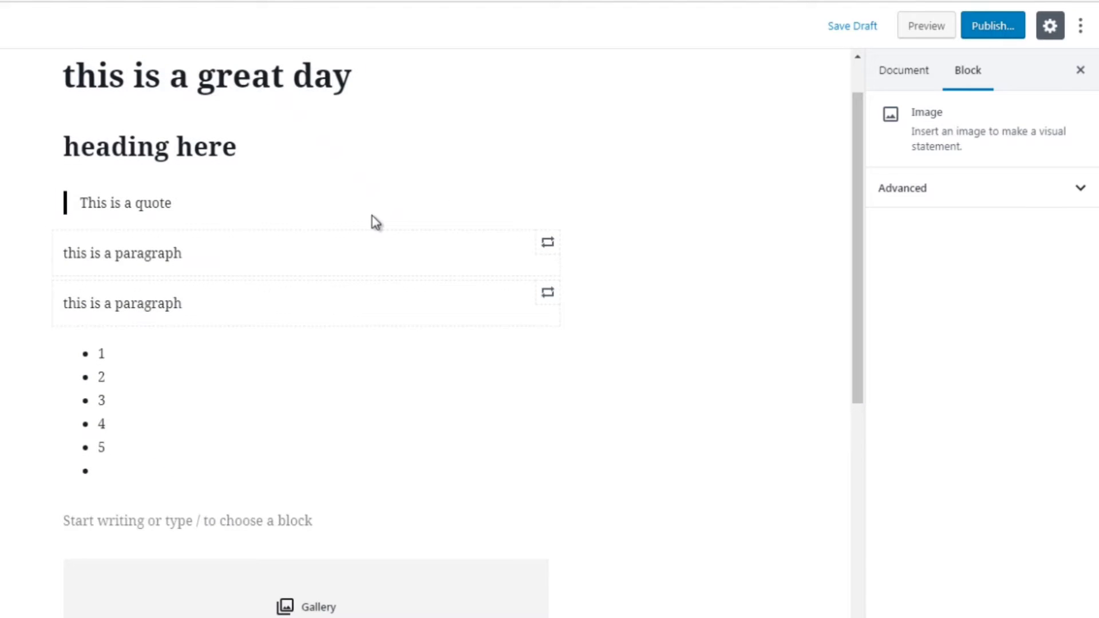
Step: Select the "heading here" text and look at its formatting controls and additional block options
{"action": "left_click", "coordinate": [267, 152]}
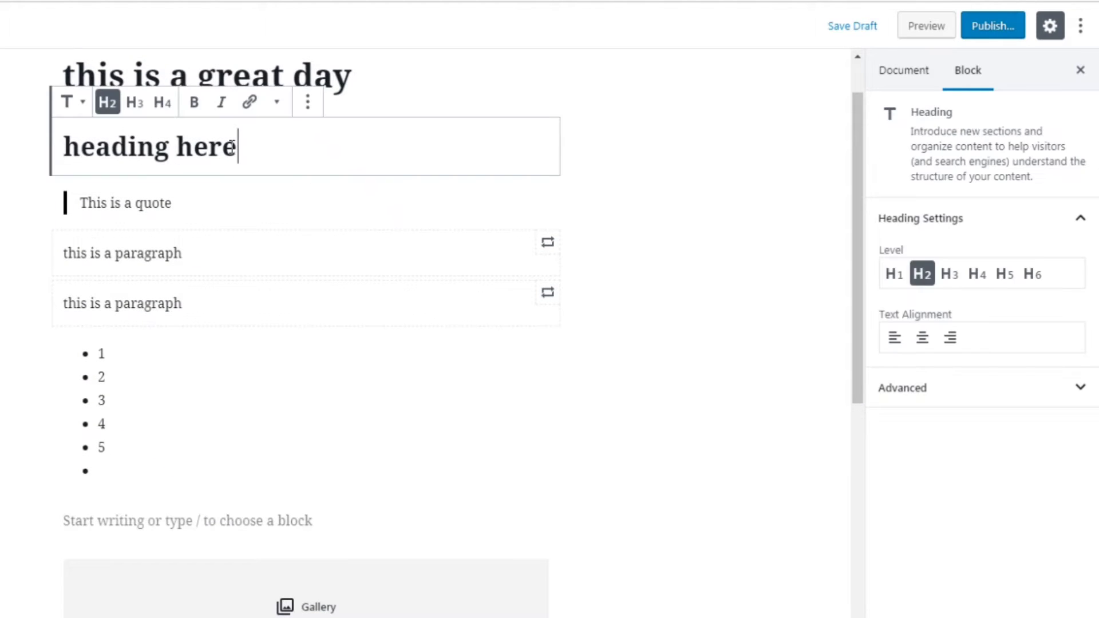
{"action": "left_click_drag", "start_coordinate": [280, 150], "coordinate": [68, 146]}
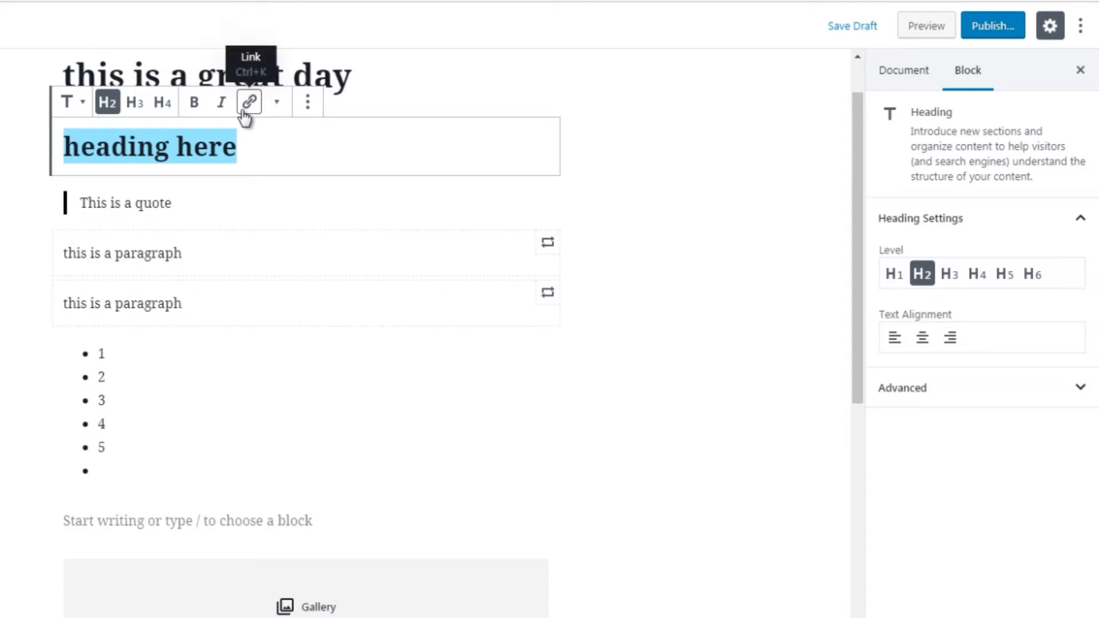
{"action": "left_click", "coordinate": [308, 103]}
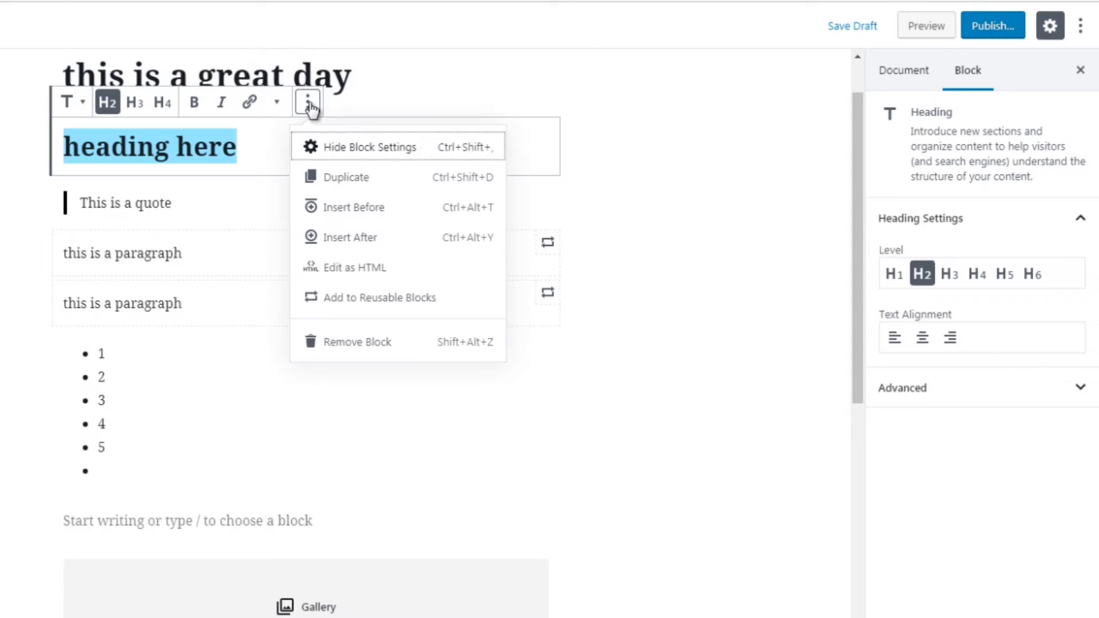
{"action": "left_click", "coordinate": [628, 201]}
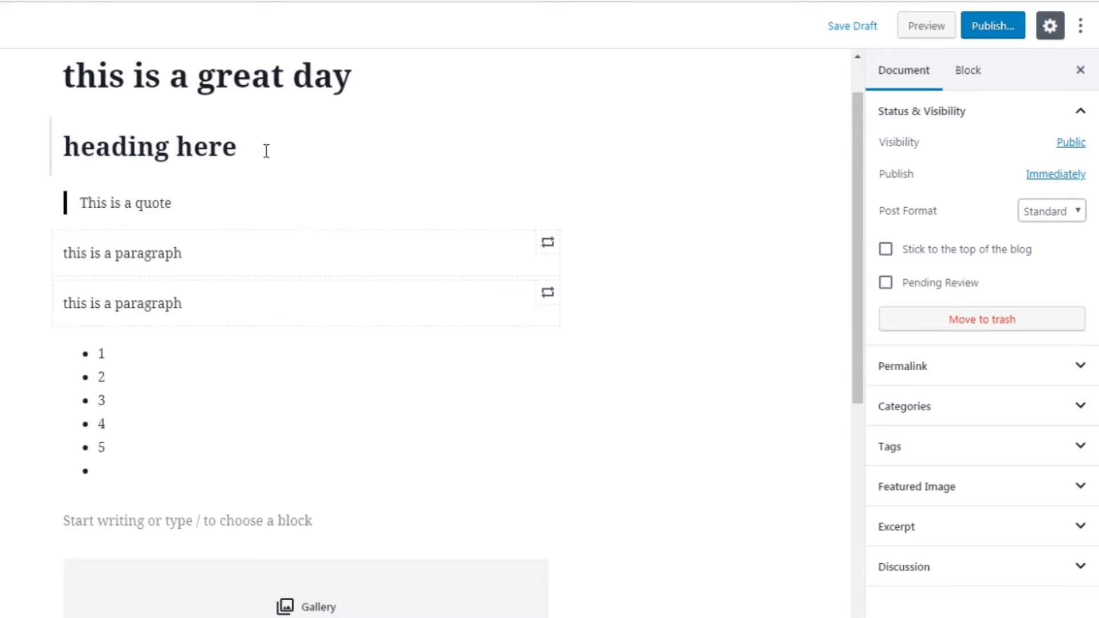
Step: Reselect the "heading here" text and examine its level, text alignment and advanced block settings
{"action": "left_click_drag", "start_coordinate": [265, 150], "coordinate": [56, 150]}
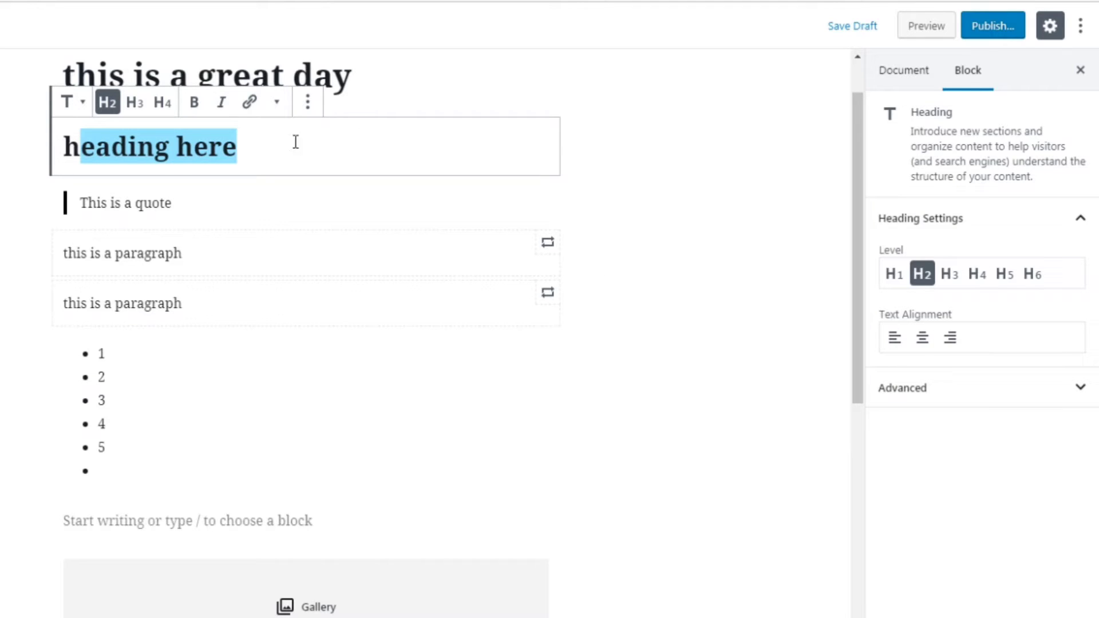
{"action": "left_click", "coordinate": [277, 140]}
{"action": "left_click_drag", "start_coordinate": [229, 138], "coordinate": [307, 166]}
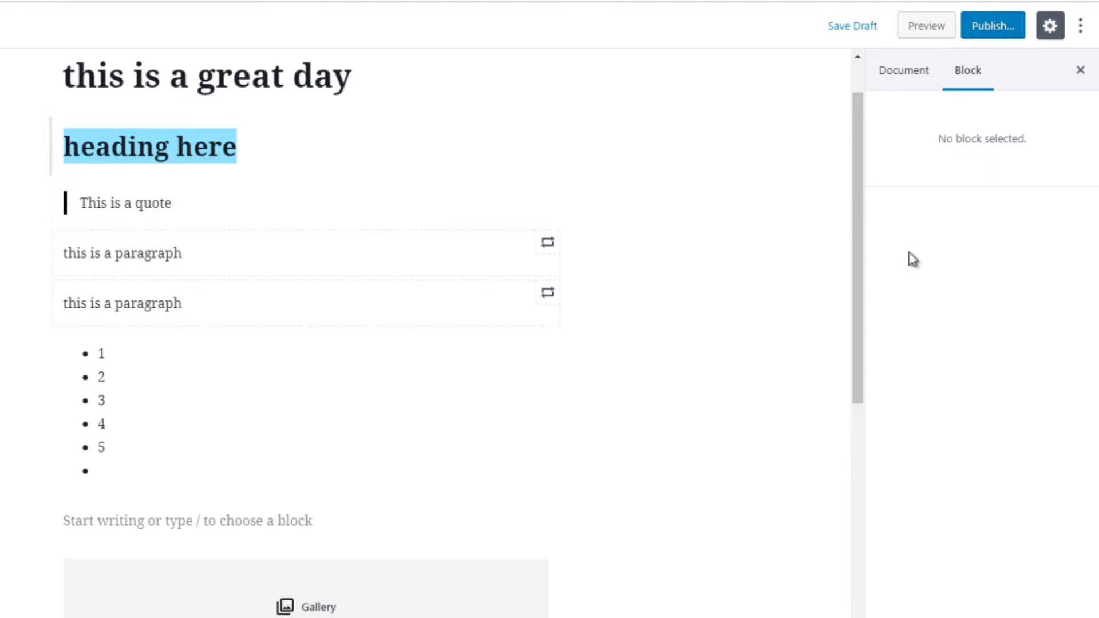
{"action": "left_click", "coordinate": [259, 150]}
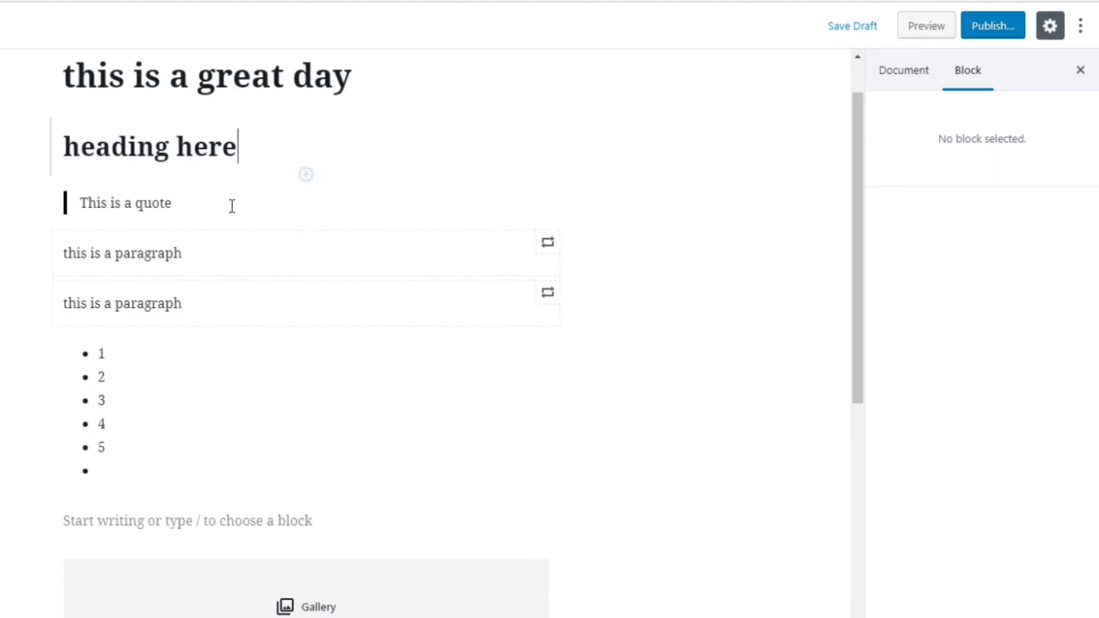
{"action": "left_click", "coordinate": [231, 205]}
{"action": "left_click", "coordinate": [243, 141]}
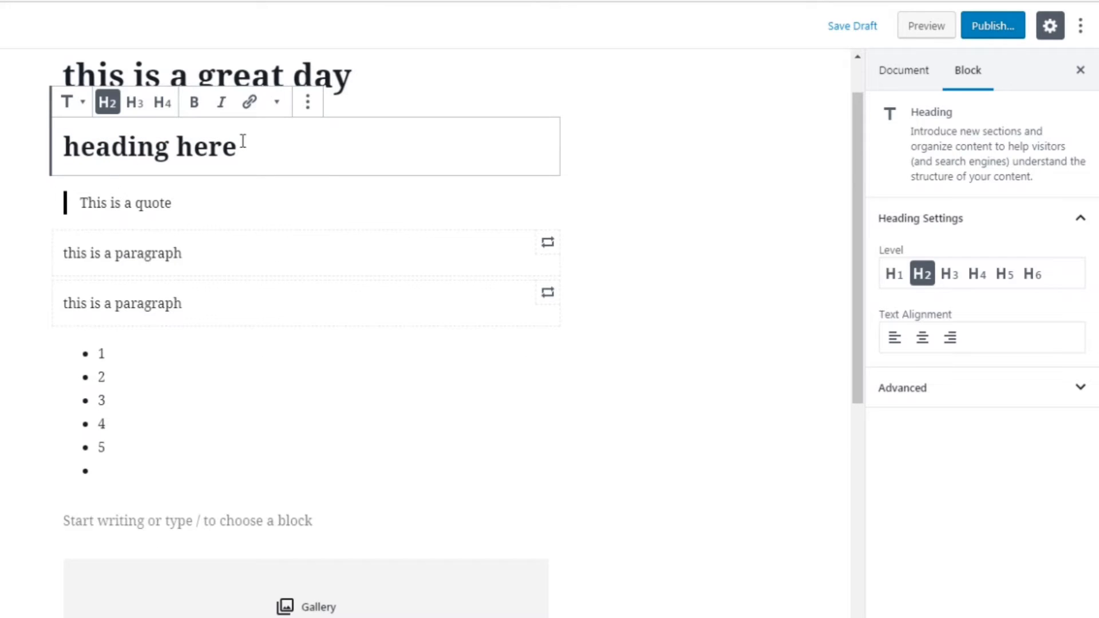
{"action": "left_click_drag", "start_coordinate": [243, 140], "coordinate": [65, 143]}
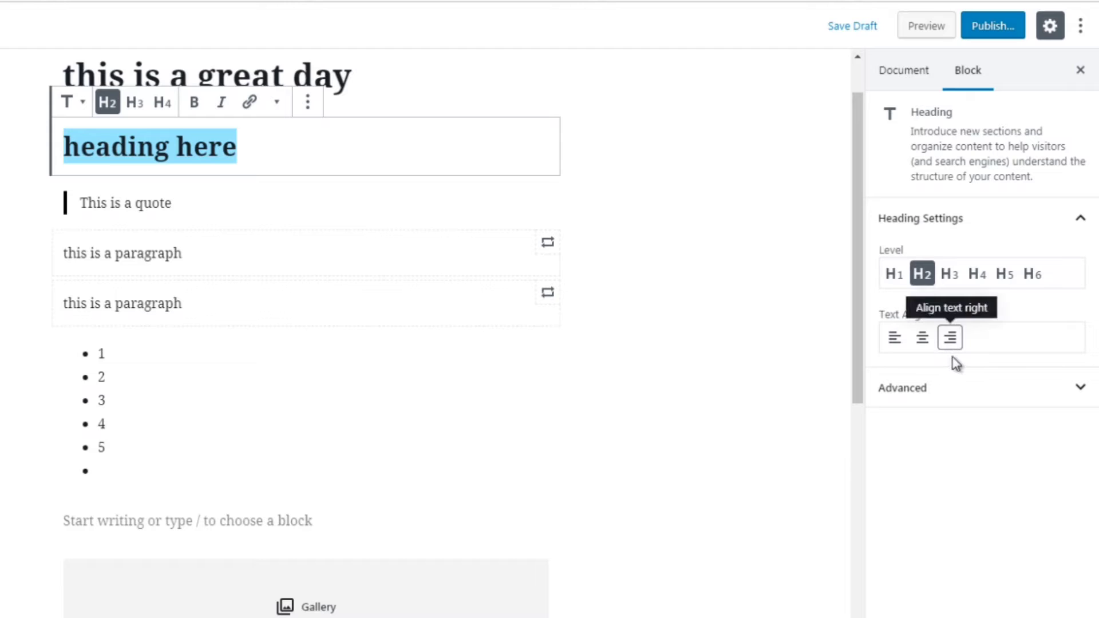
{"action": "left_click", "coordinate": [934, 389]}
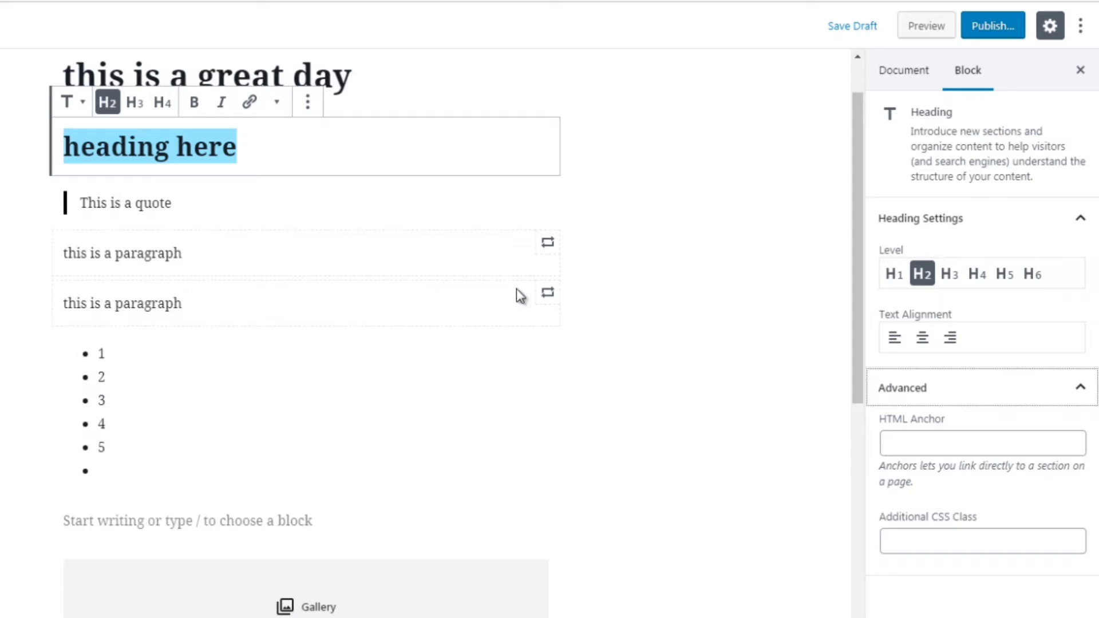
Step: Try the numbered style on the list of items 1 to 5 and switch it back to bullets
{"action": "left_click", "coordinate": [134, 388]}
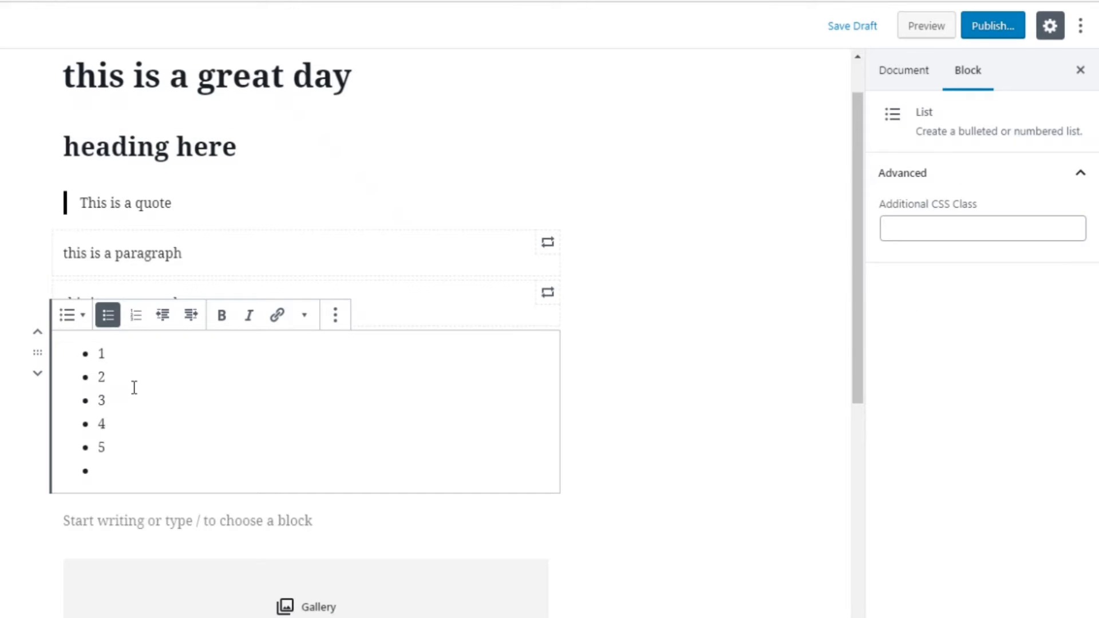
{"action": "left_click", "coordinate": [139, 350]}
{"action": "left_click_drag", "start_coordinate": [115, 466], "coordinate": [119, 360]}
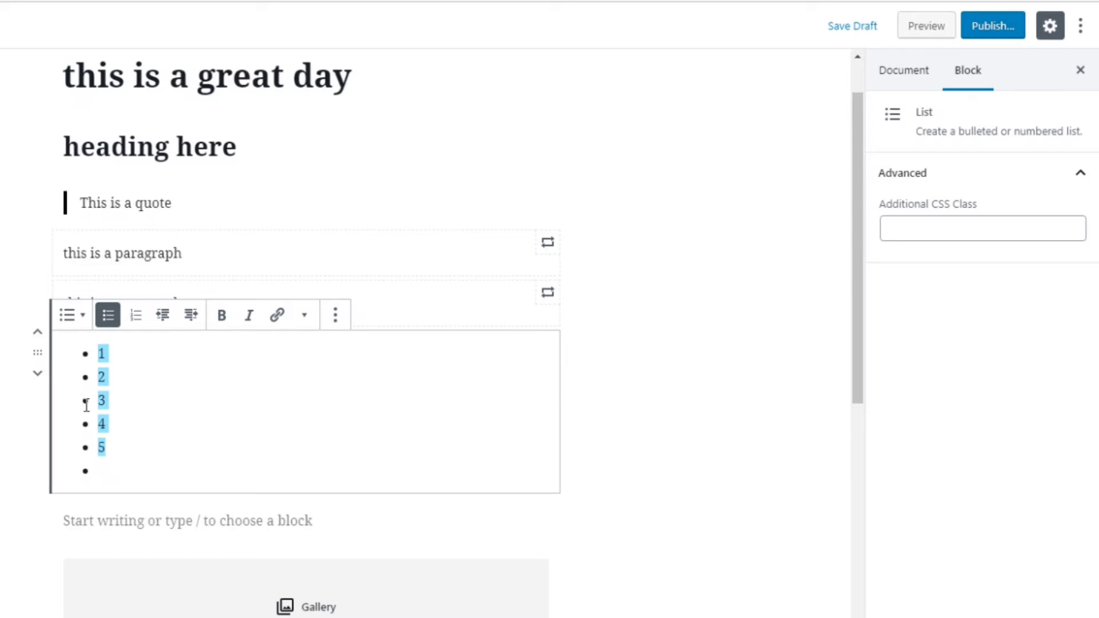
{"action": "left_click", "coordinate": [137, 320]}
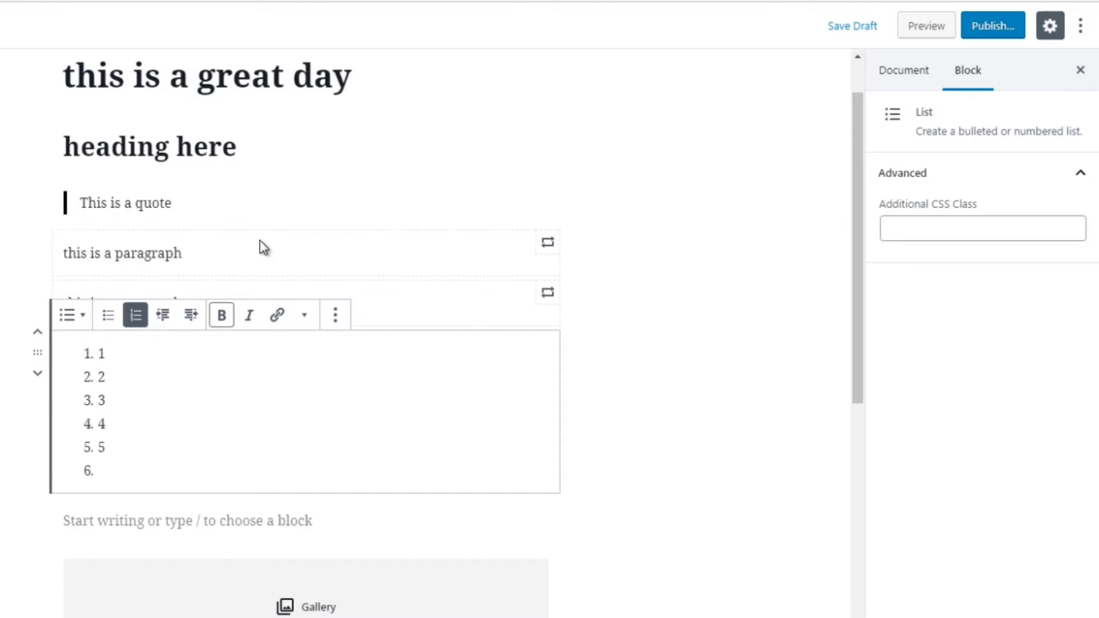
{"action": "left_click", "coordinate": [108, 319]}
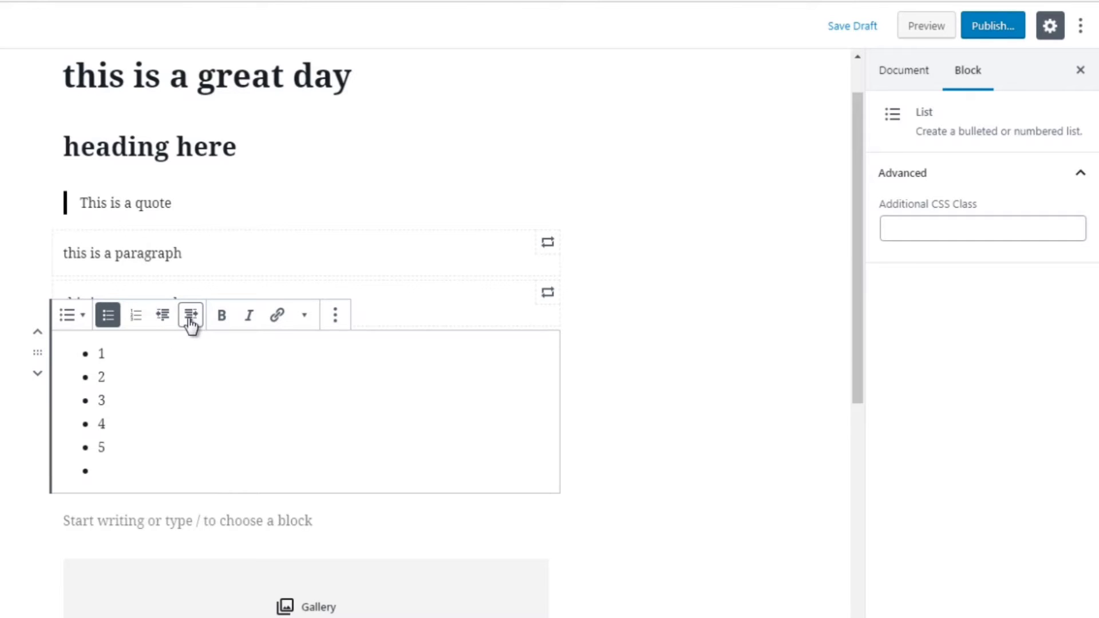
Step: Format the first list item, "1", as bold and italic
{"action": "left_click", "coordinate": [107, 355]}
{"action": "double_click", "coordinate": [113, 354]}
{"action": "left_click", "coordinate": [220, 324]}
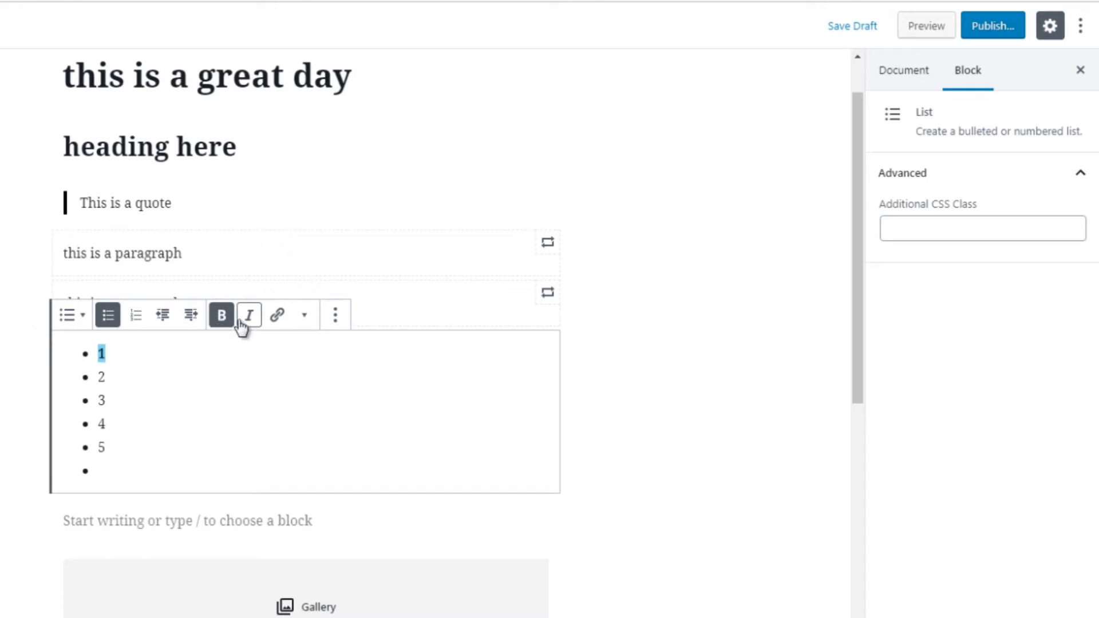
{"action": "left_click", "coordinate": [248, 323]}
Step: Deselect the list block and review the post's status and visibility settings, including the available post formats
{"action": "scroll", "coordinate": [841, 287], "scroll_direction": "down", "scroll_amount": 8}
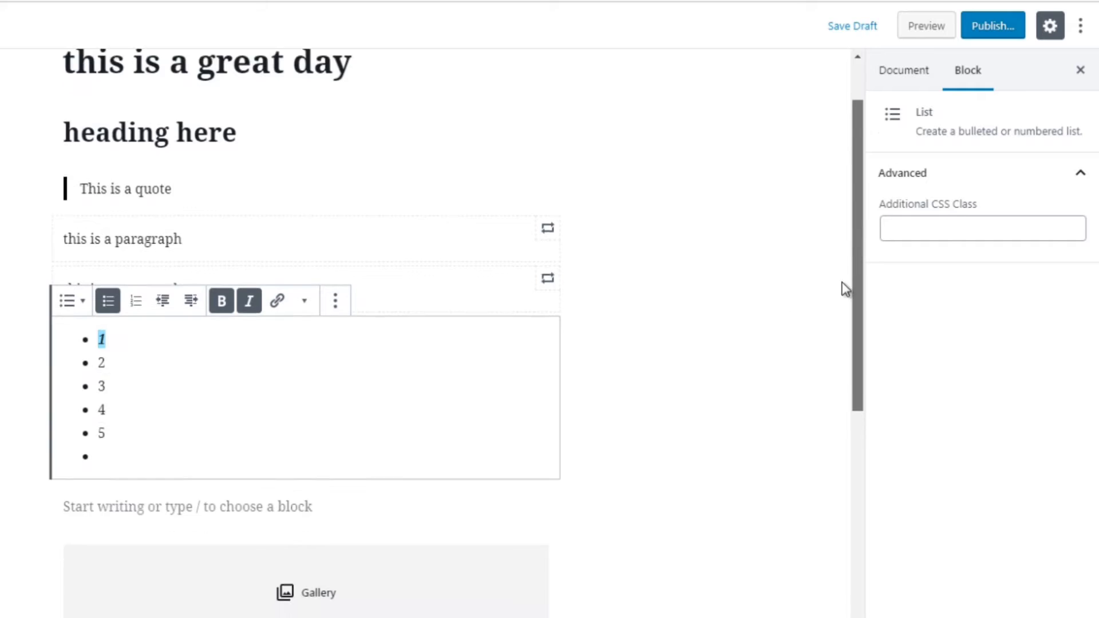
{"action": "left_click", "coordinate": [630, 408]}
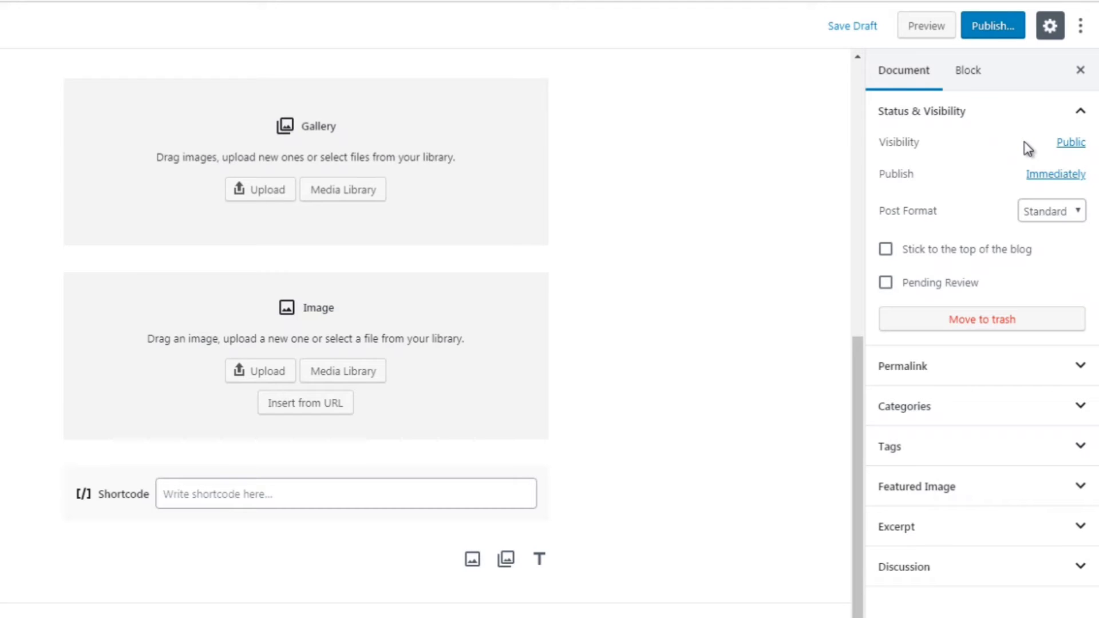
{"action": "left_click", "coordinate": [1045, 211]}
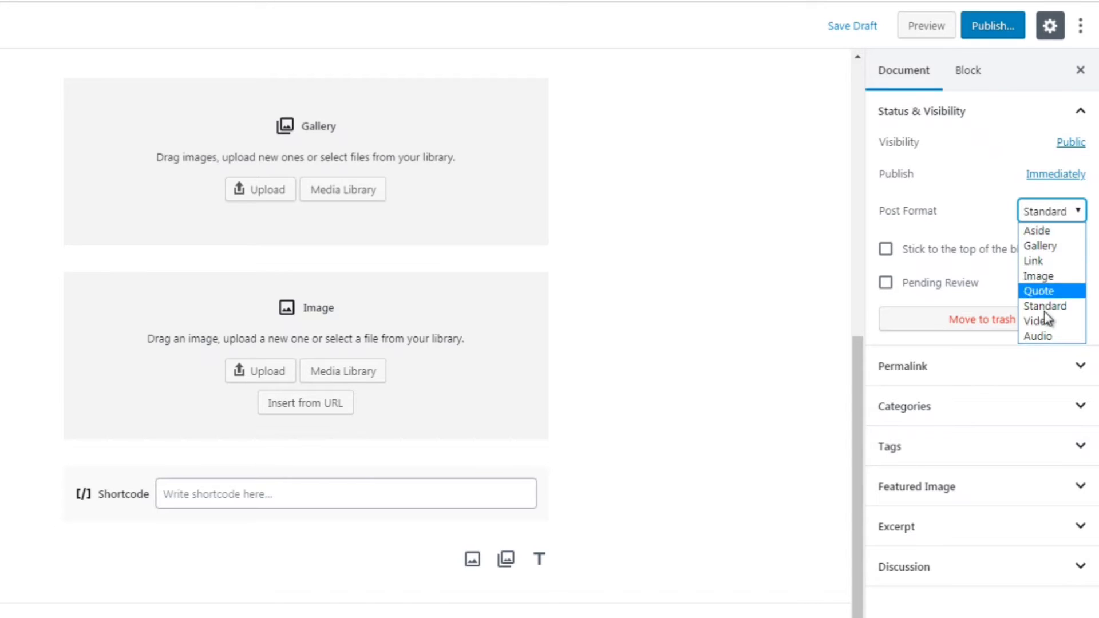
{"action": "left_click", "coordinate": [872, 217]}
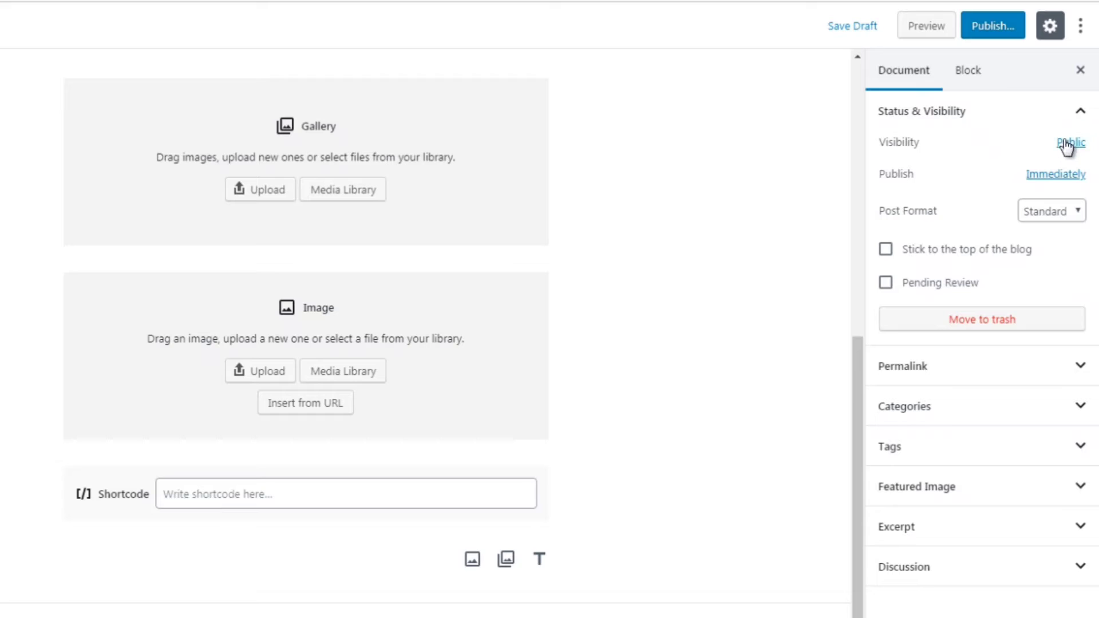
{"action": "left_click", "coordinate": [905, 366]}
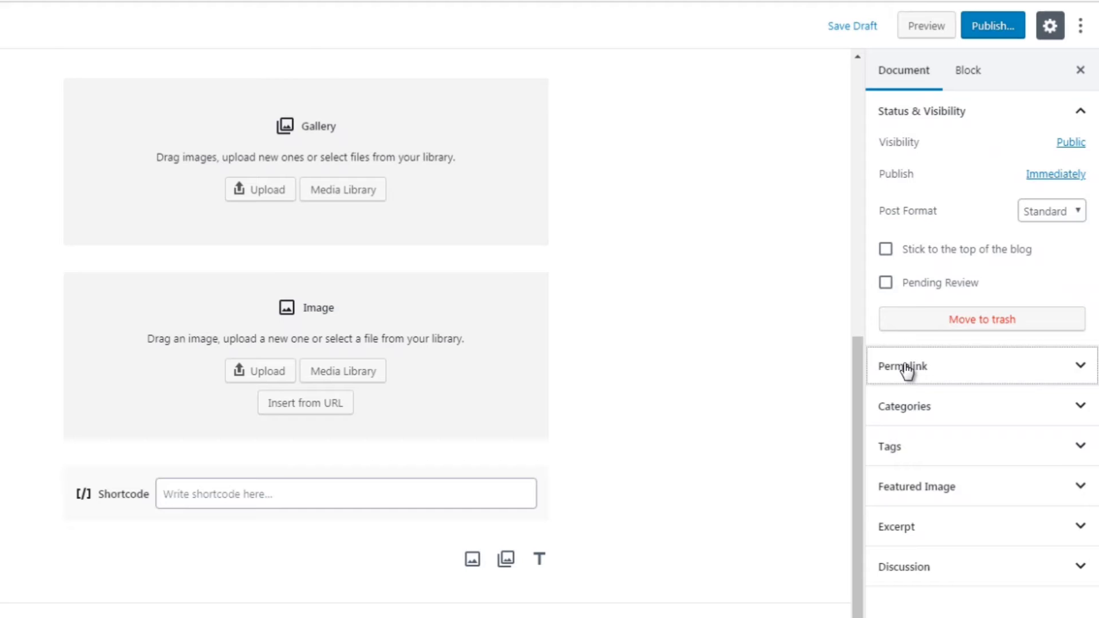
Step: Show the post's category settings and look through the list of available categories
{"action": "left_click", "coordinate": [920, 411]}
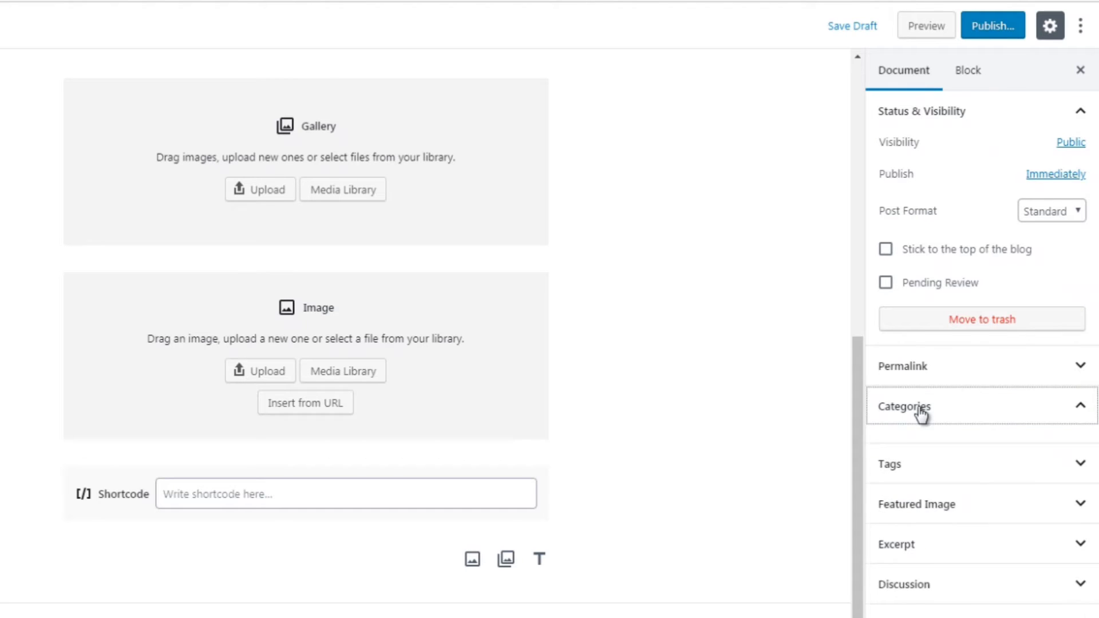
{"action": "scroll", "coordinate": [1097, 479], "scroll_direction": "down", "scroll_amount": 1}
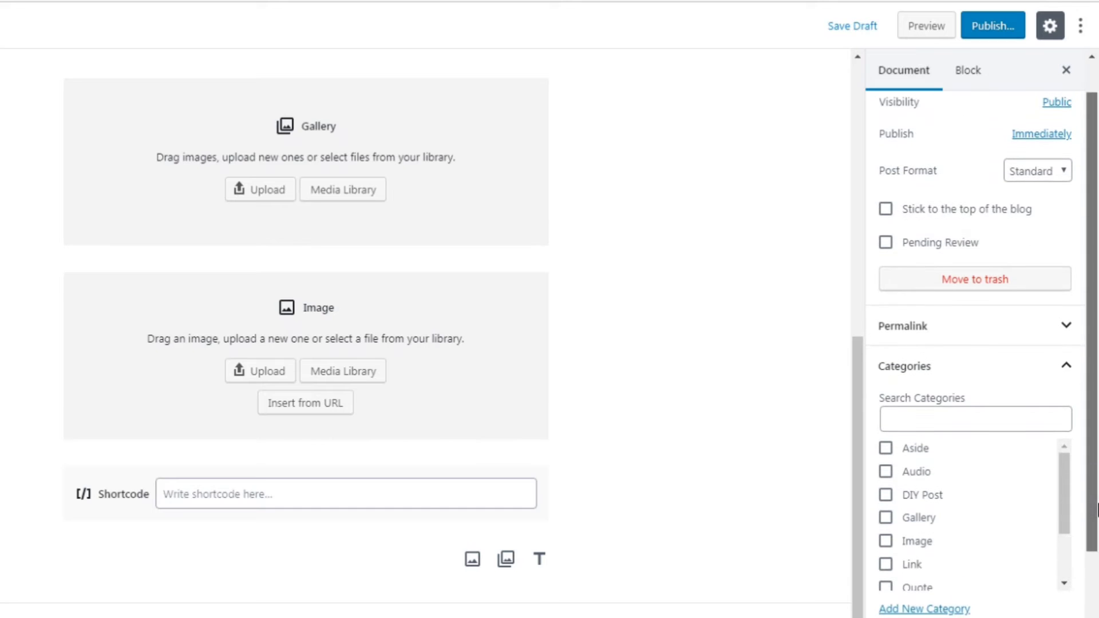
{"action": "left_click_drag", "start_coordinate": [1070, 481], "coordinate": [1068, 540]}
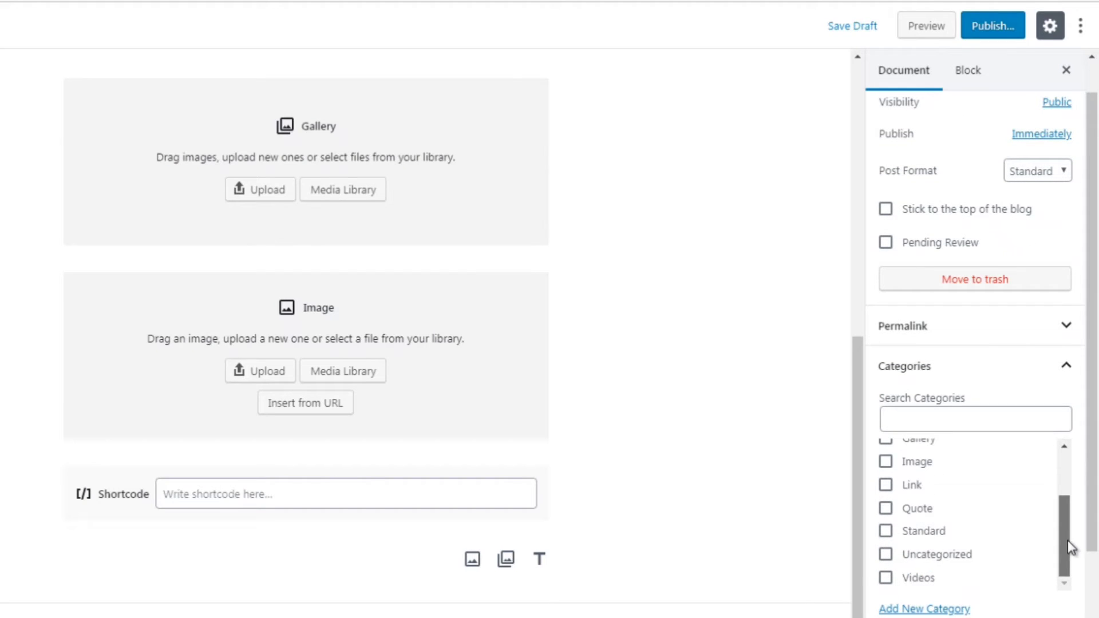
Step: Examine the form for adding a new category, including its name field and parent category choices, and collapse the category settings
{"action": "left_click", "coordinate": [959, 606]}
{"action": "scroll", "coordinate": [1098, 458], "scroll_direction": "down", "scroll_amount": 3}
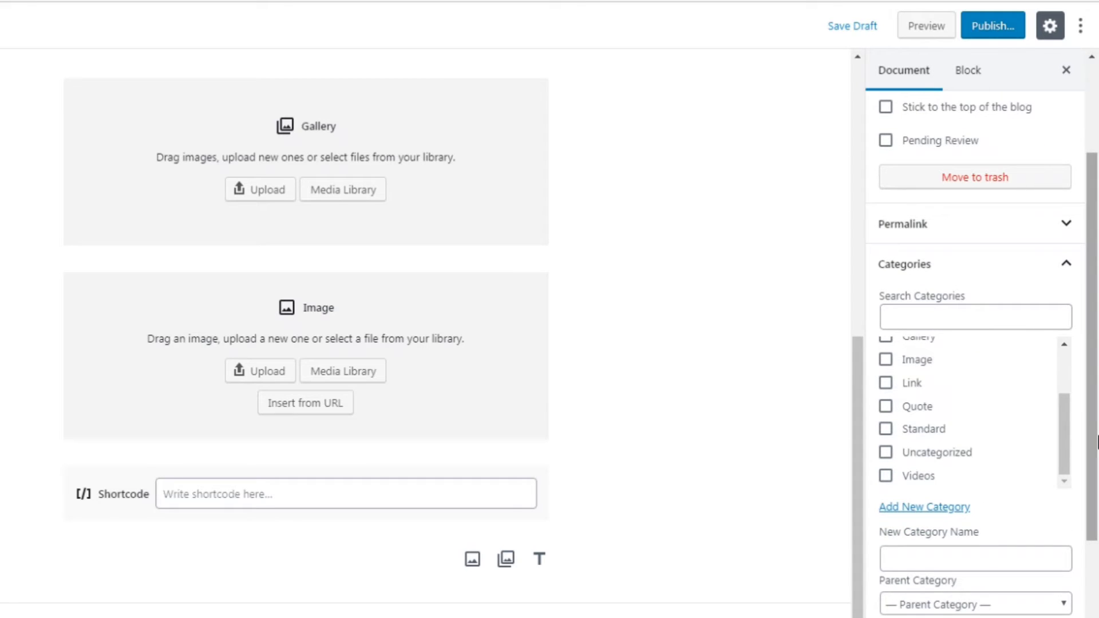
{"action": "scroll", "coordinate": [973, 543], "scroll_direction": "down", "scroll_amount": 1}
{"action": "left_click", "coordinate": [962, 564]}
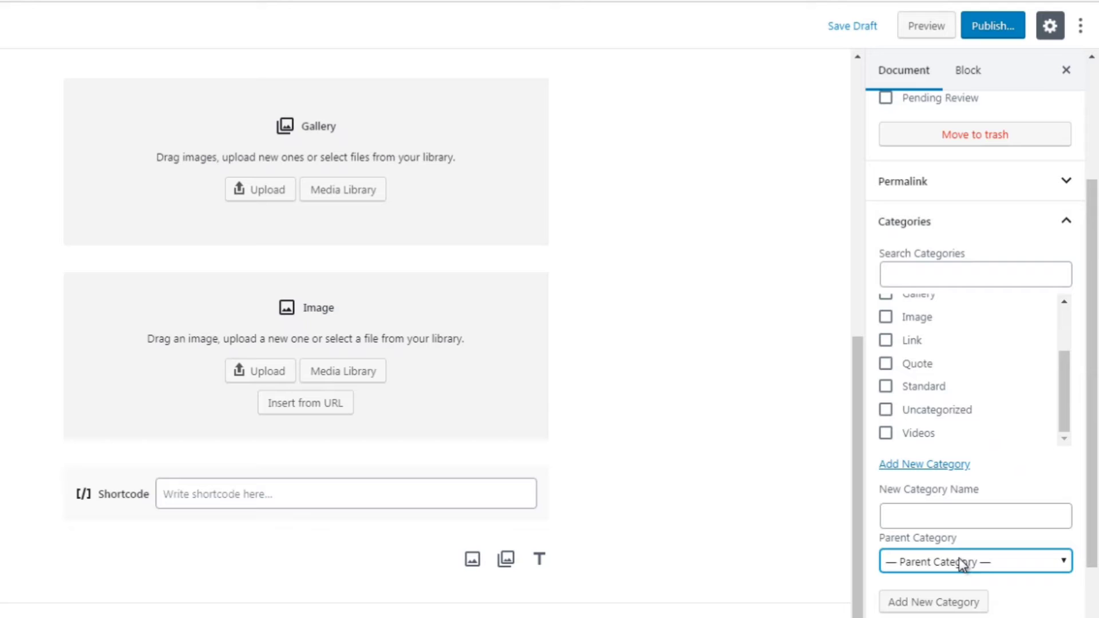
{"action": "left_click", "coordinate": [961, 564]}
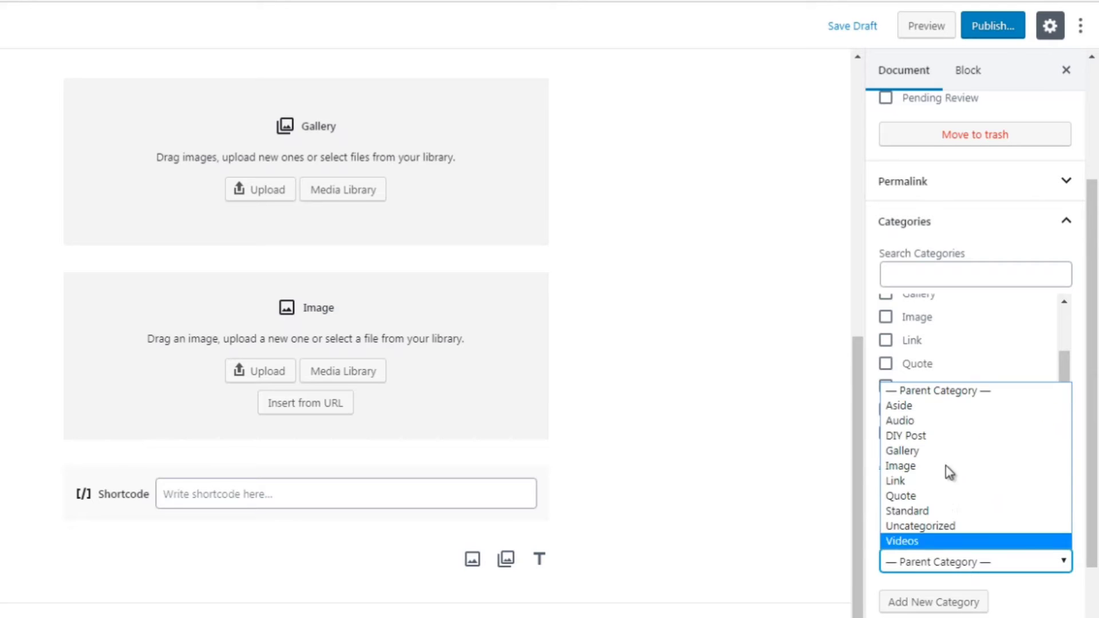
{"action": "left_click", "coordinate": [936, 554]}
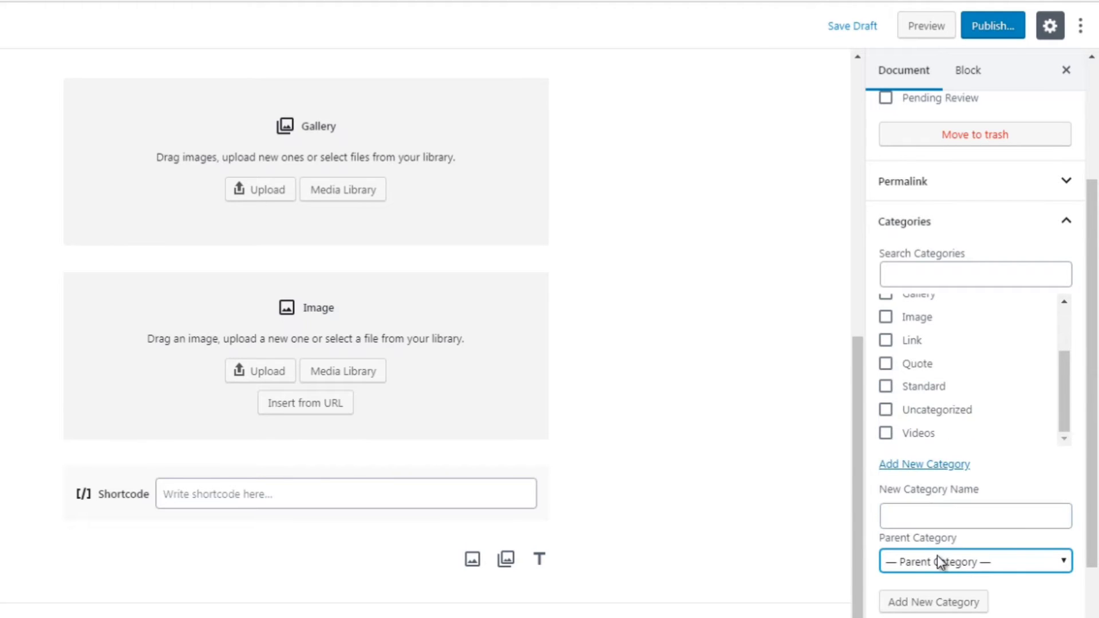
{"action": "left_click", "coordinate": [937, 512]}
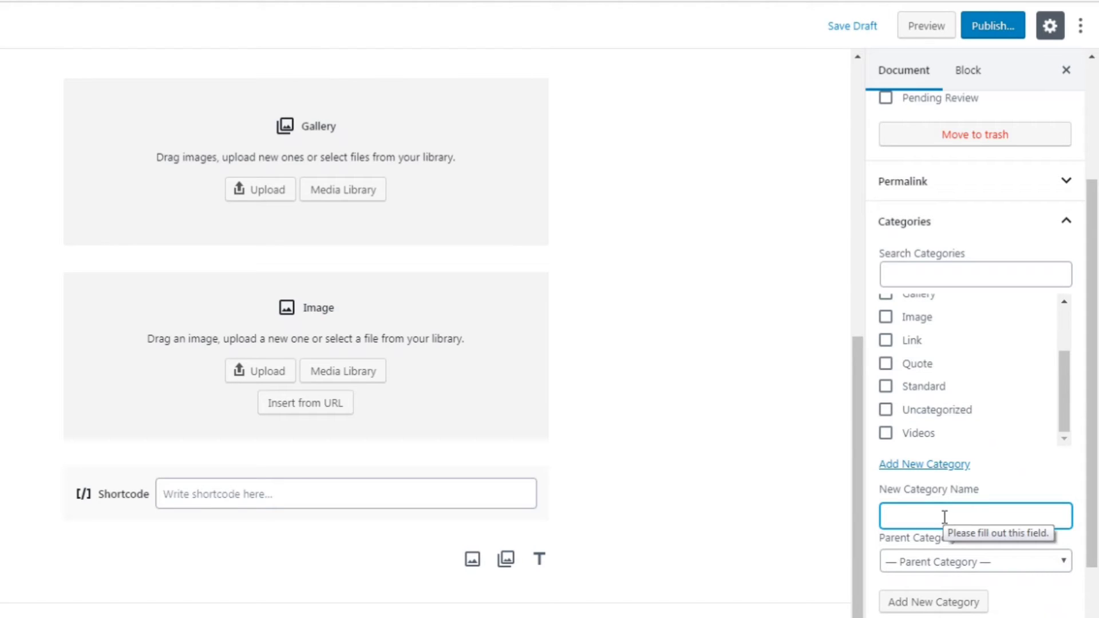
{"action": "left_click_drag", "start_coordinate": [1092, 427], "coordinate": [1093, 448]}
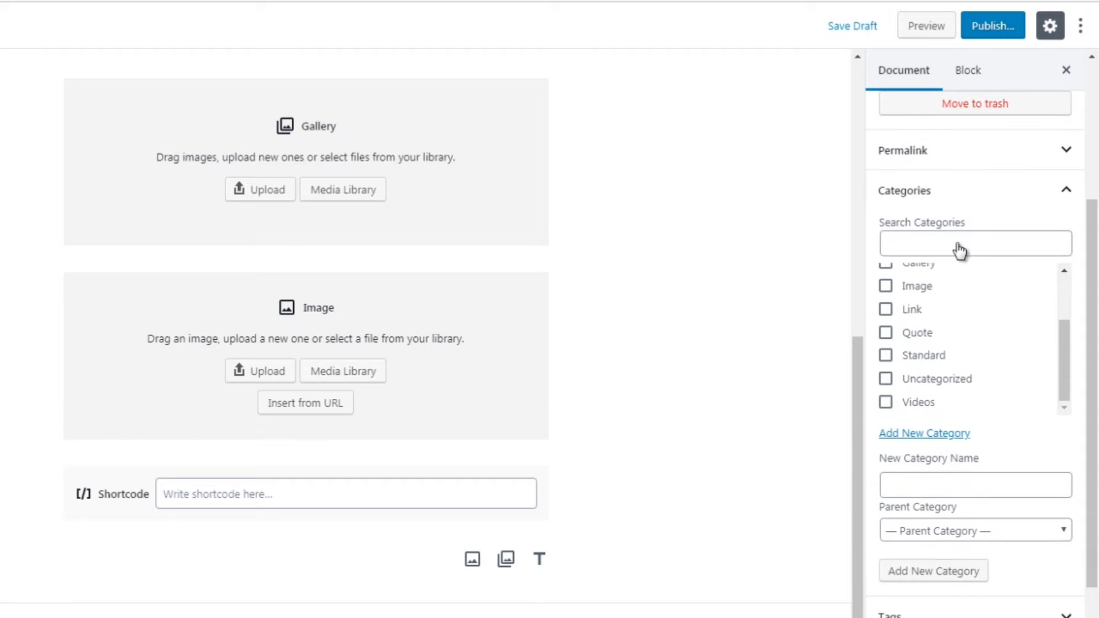
{"action": "left_click", "coordinate": [937, 195]}
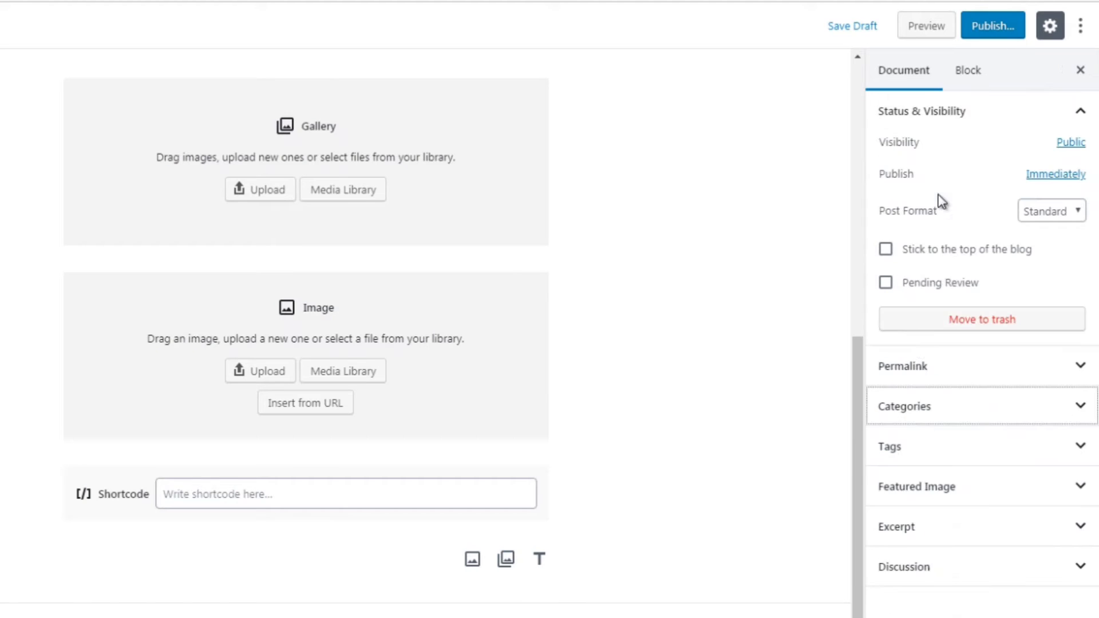
Step: View the post's tag settings with the field for a new tag, and collapse them
{"action": "left_click", "coordinate": [919, 457]}
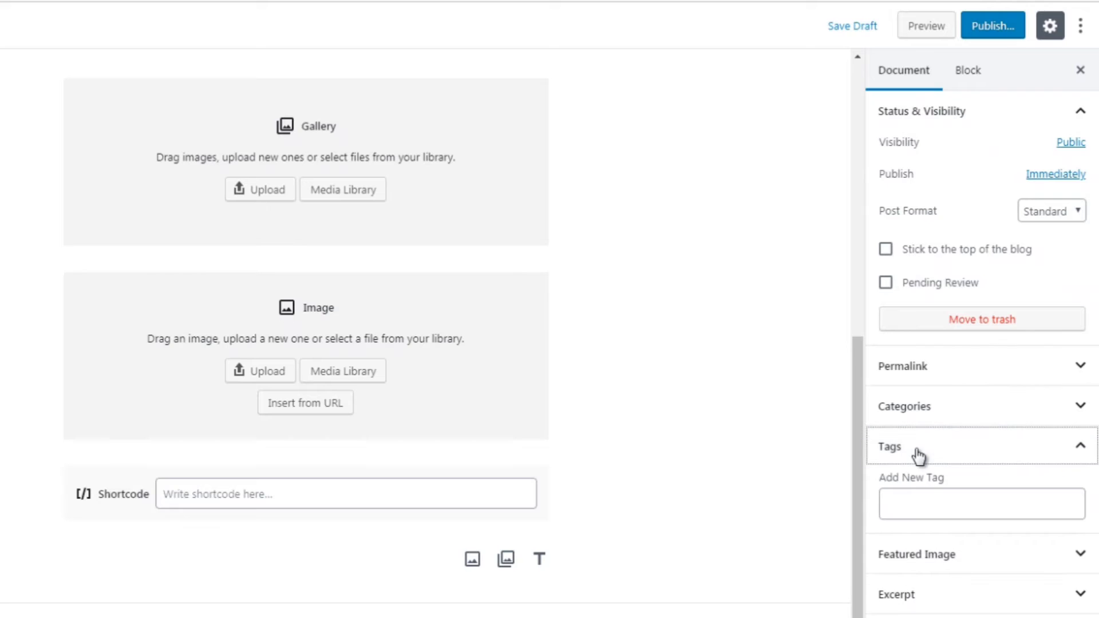
{"action": "left_click", "coordinate": [948, 501]}
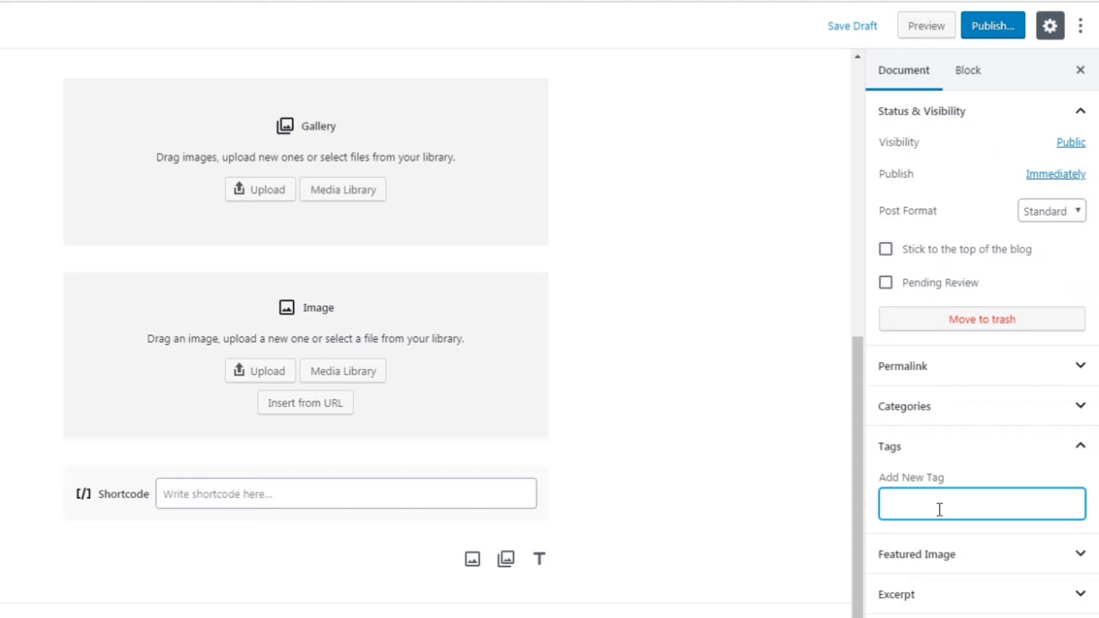
{"action": "left_click", "coordinate": [936, 452]}
Step: Review the post's featured image, excerpt and discussion settings, leaving the comment and pingback options in view
{"action": "left_click", "coordinate": [932, 494]}
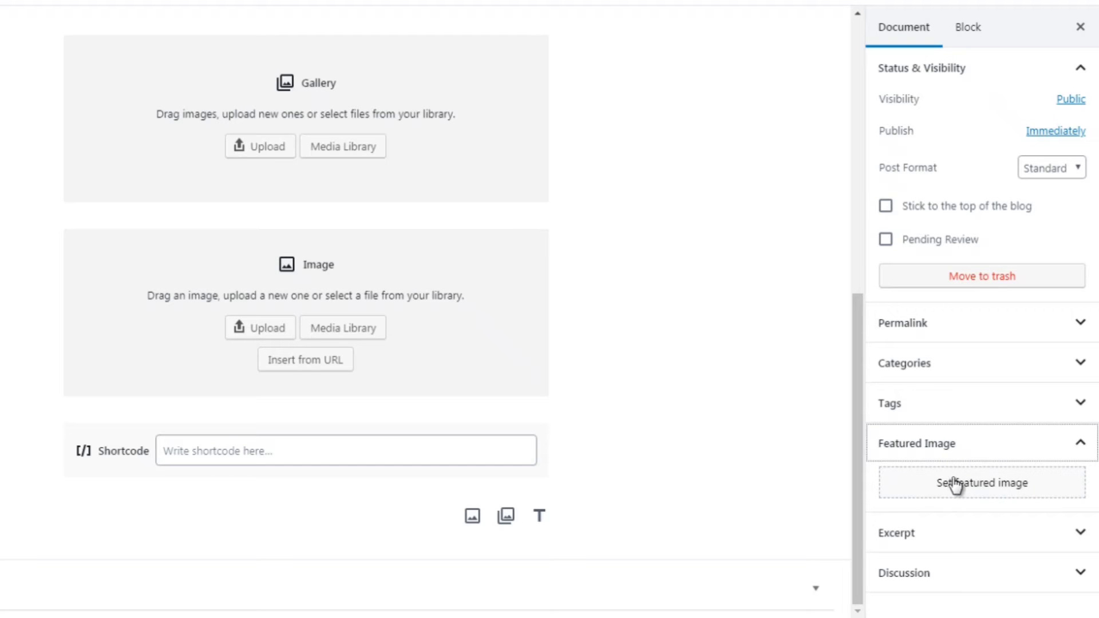
{"action": "left_click", "coordinate": [928, 538]}
{"action": "left_click", "coordinate": [928, 539]}
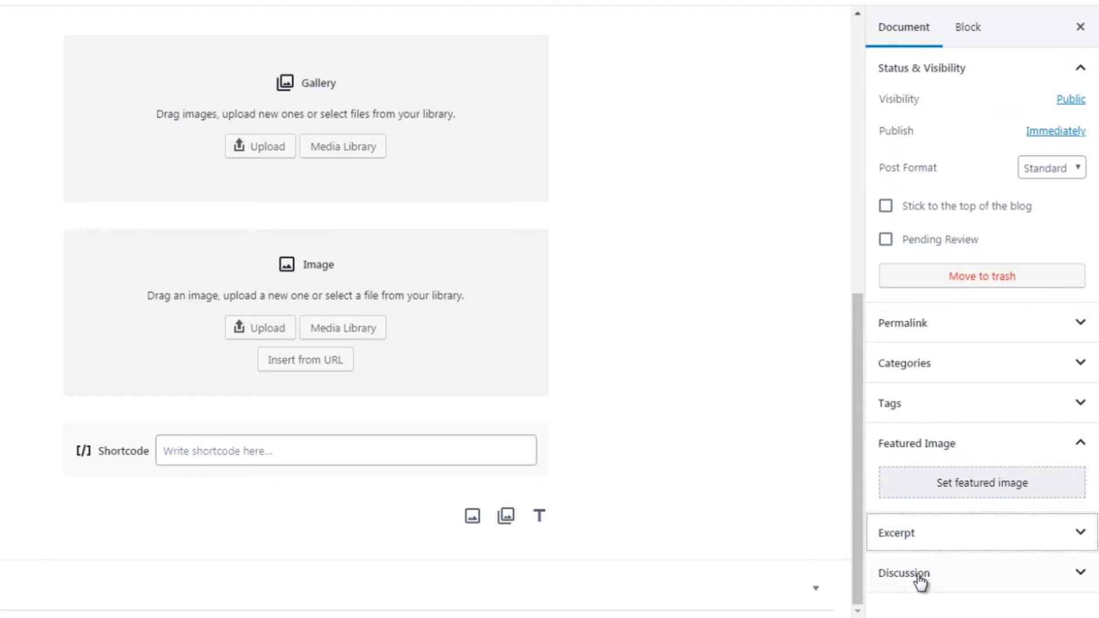
{"action": "left_click", "coordinate": [919, 579]}
{"action": "scroll", "coordinate": [939, 572], "scroll_direction": "down", "scroll_amount": 1}
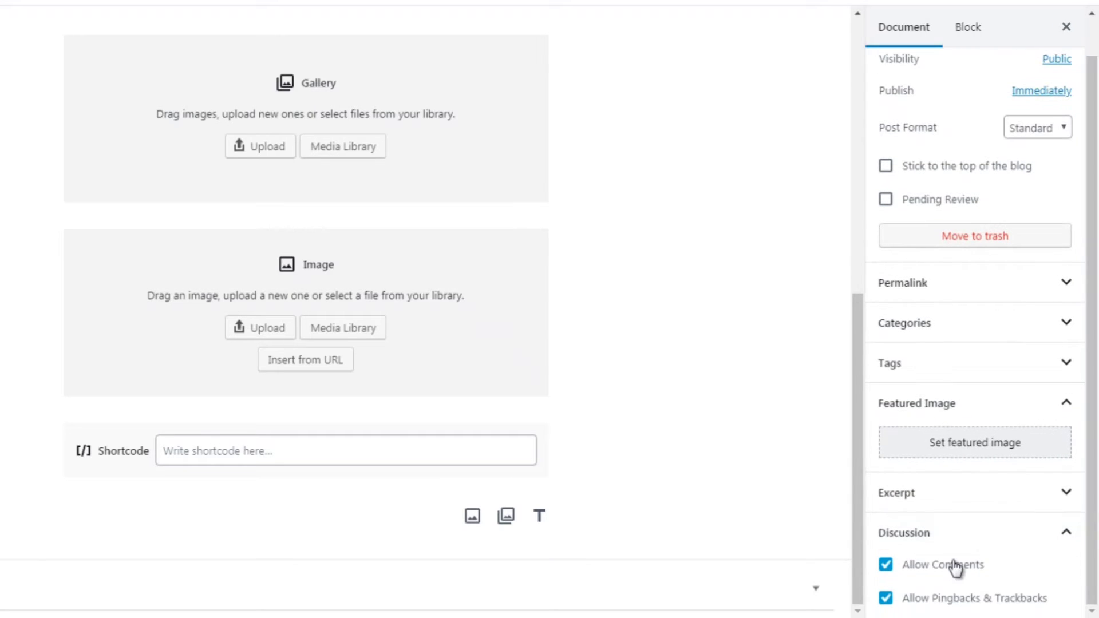
Step: Turn the post's Allow Comments option off and back on
{"action": "left_click", "coordinate": [885, 566]}
{"action": "left_click", "coordinate": [886, 566]}
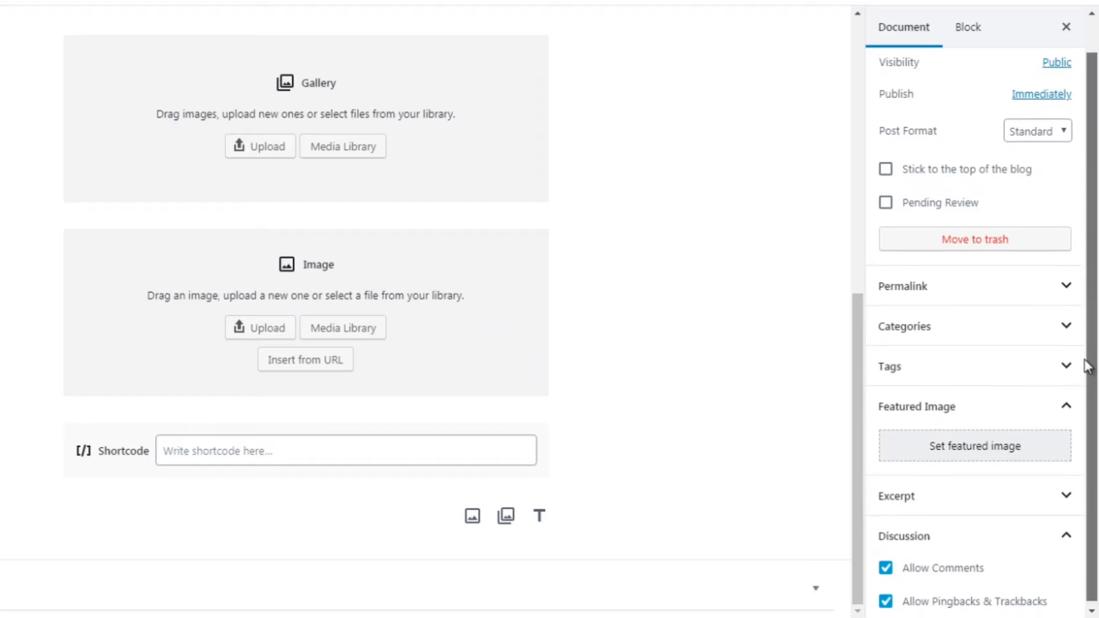
Step: Show the block settings of the Gallery block and of the Image block
{"action": "left_click_drag", "start_coordinate": [1087, 363], "coordinate": [1088, 286]}
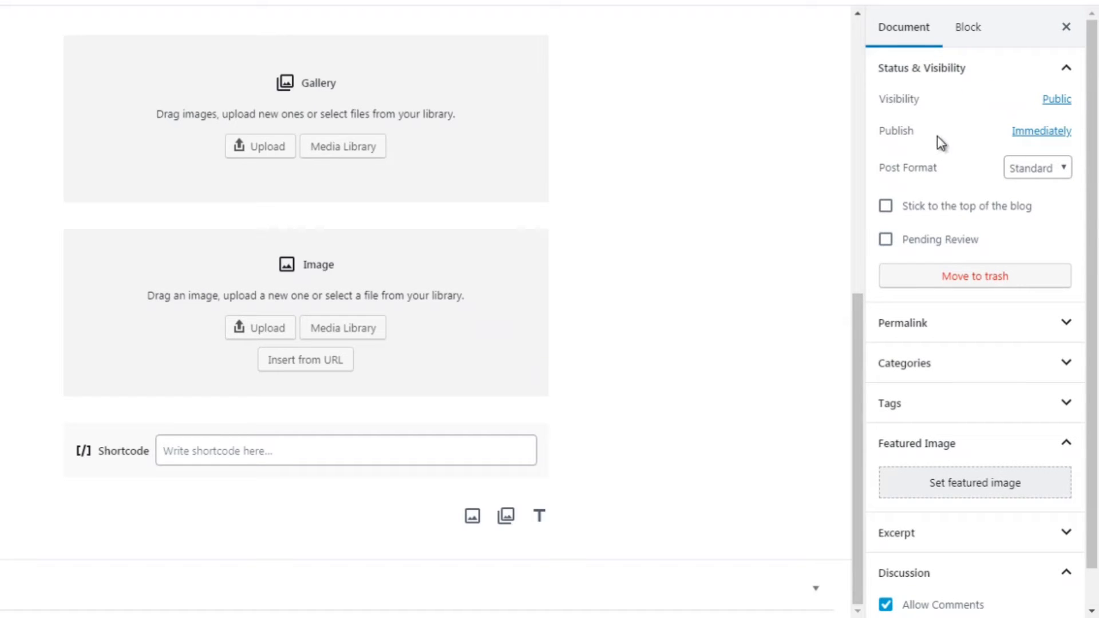
{"action": "left_click", "coordinate": [968, 32]}
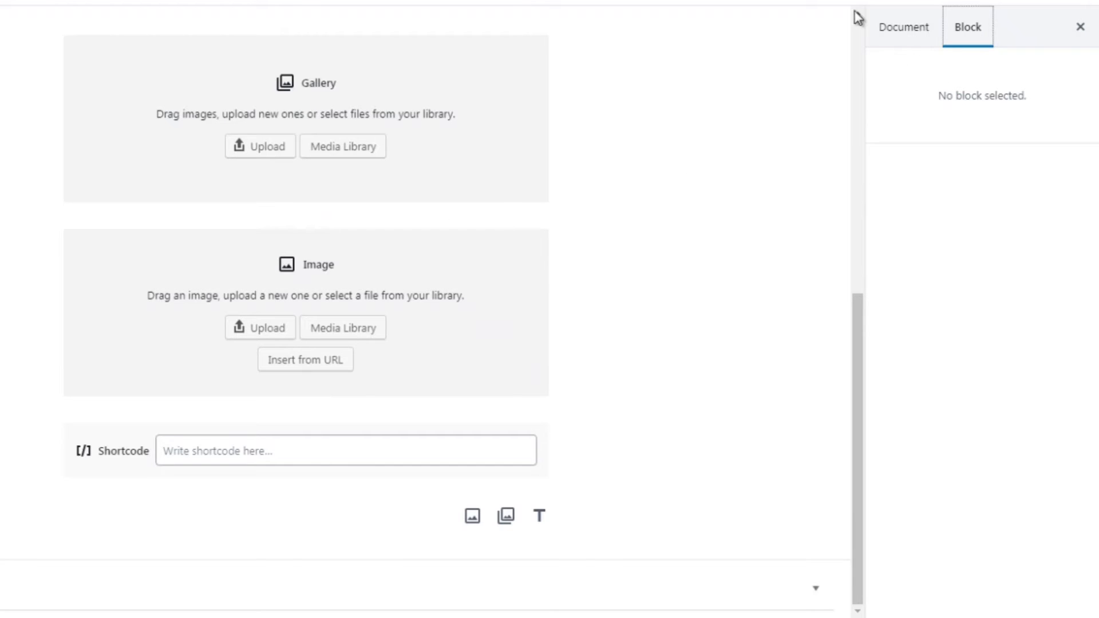
{"action": "left_click", "coordinate": [466, 160]}
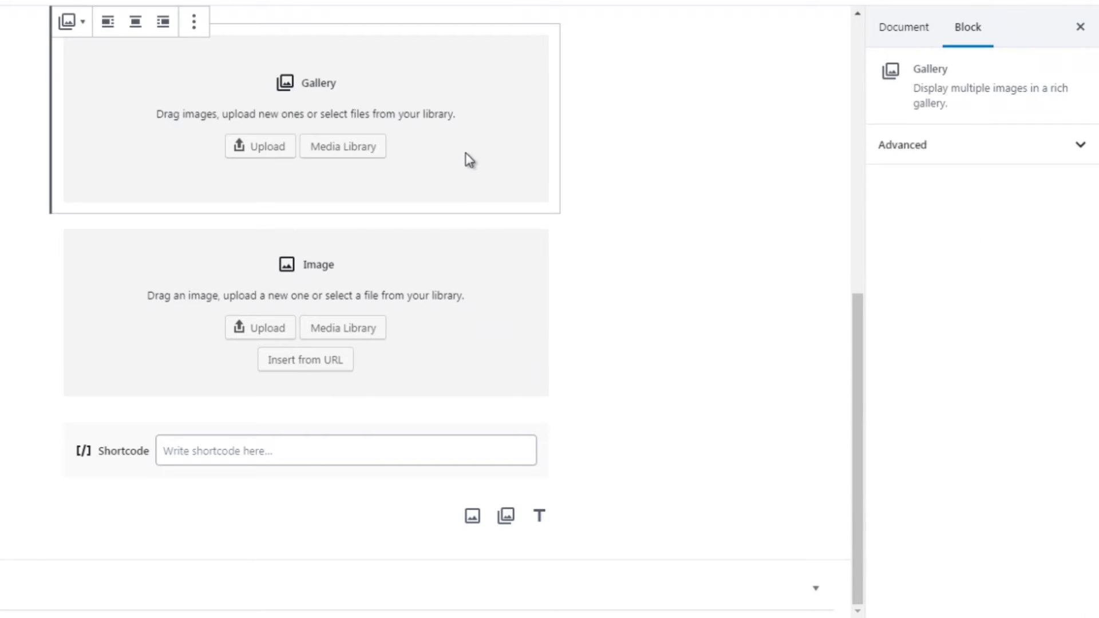
{"action": "left_click", "coordinate": [466, 376]}
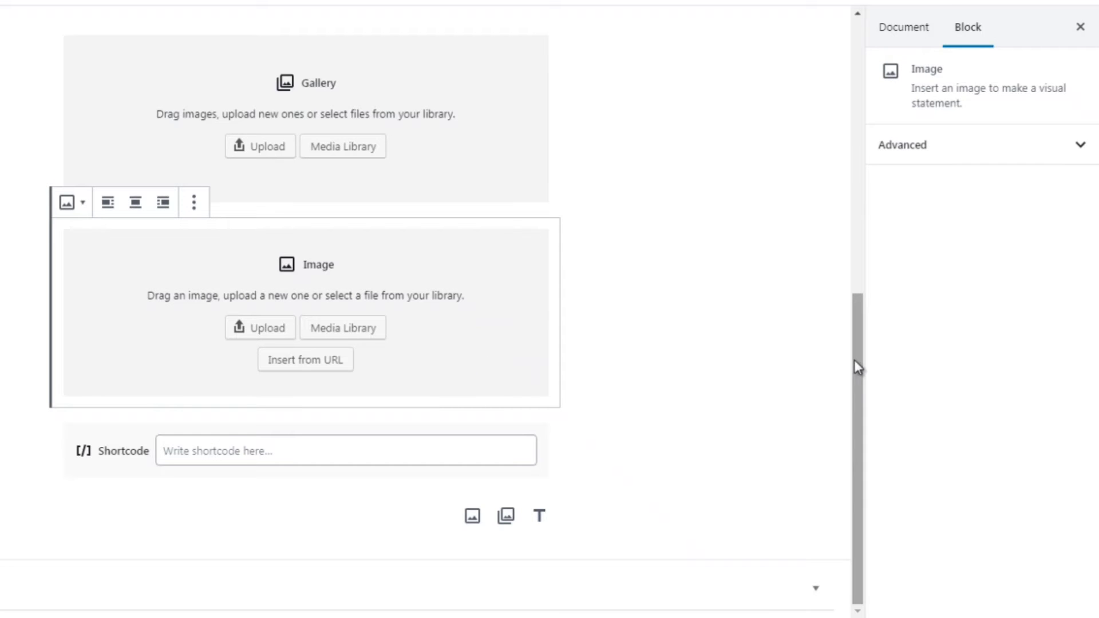
Step: Browse the categories of insertable blocks, collapsing Most Used and looking through the Common Blocks
{"action": "left_click_drag", "start_coordinate": [861, 362], "coordinate": [863, 274]}
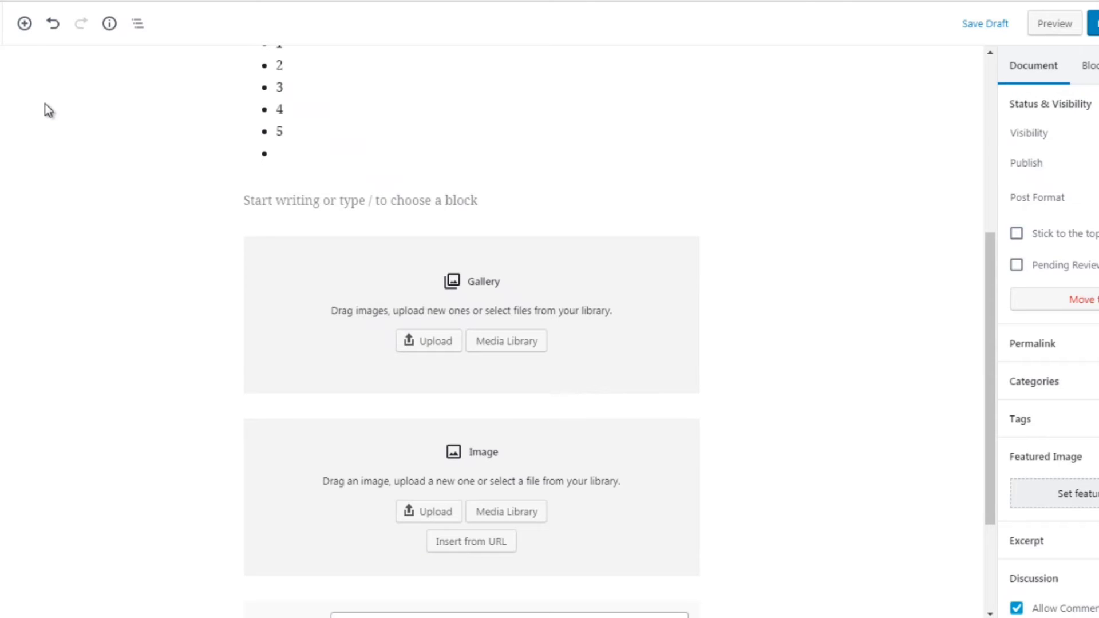
{"action": "left_click", "coordinate": [23, 27]}
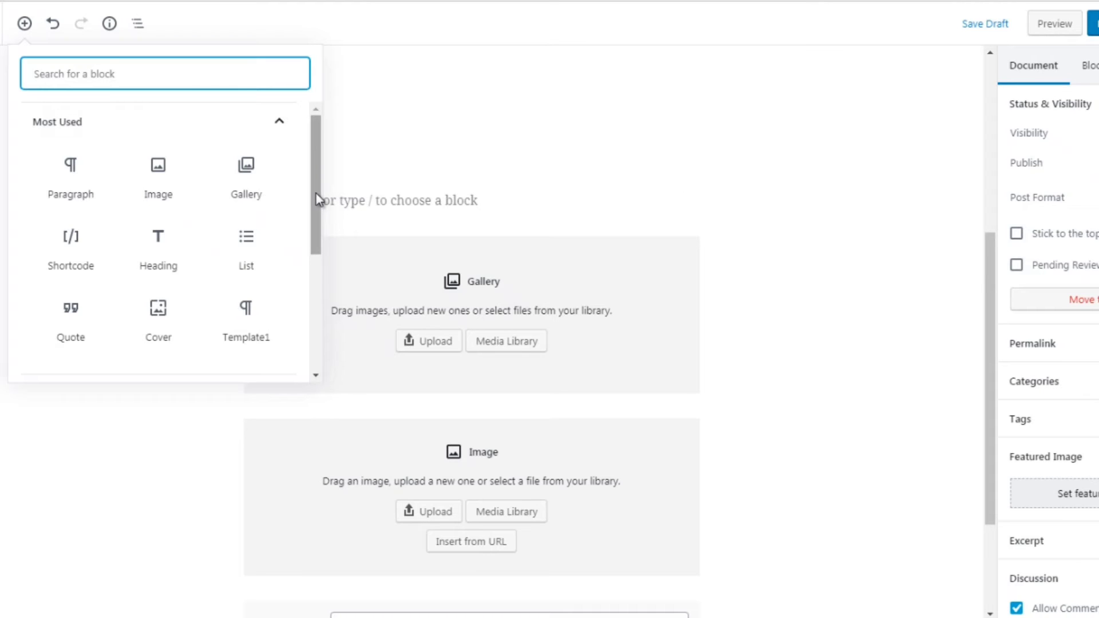
{"action": "left_click", "coordinate": [282, 125]}
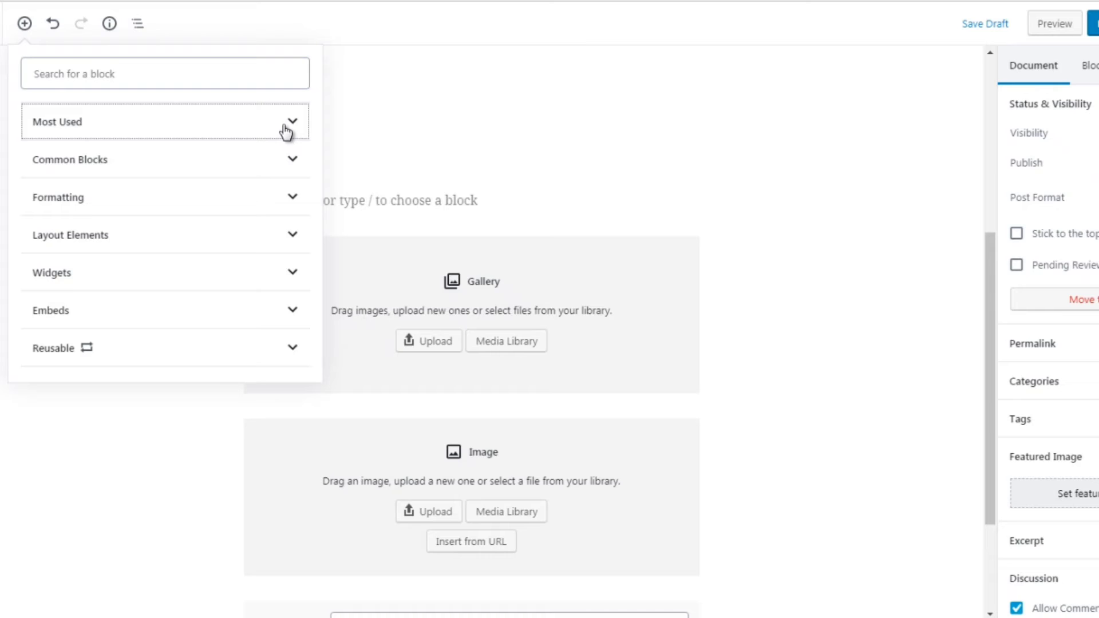
{"action": "left_click", "coordinate": [290, 167]}
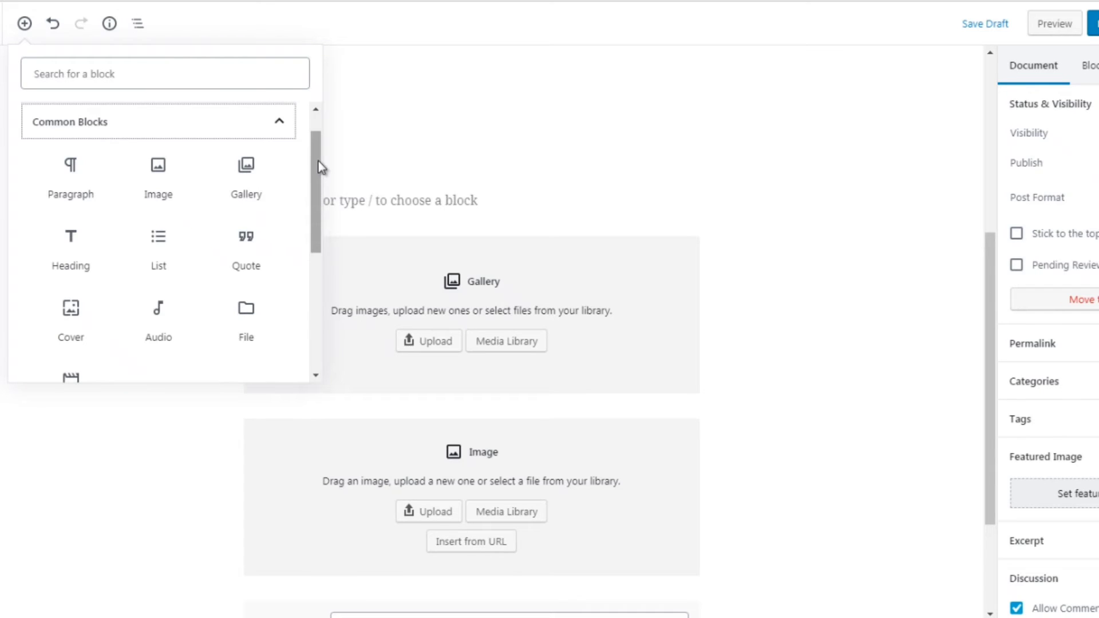
{"action": "scroll", "coordinate": [316, 175], "scroll_direction": "down", "scroll_amount": 1}
{"action": "left_click_drag", "start_coordinate": [312, 169], "coordinate": [313, 165]}
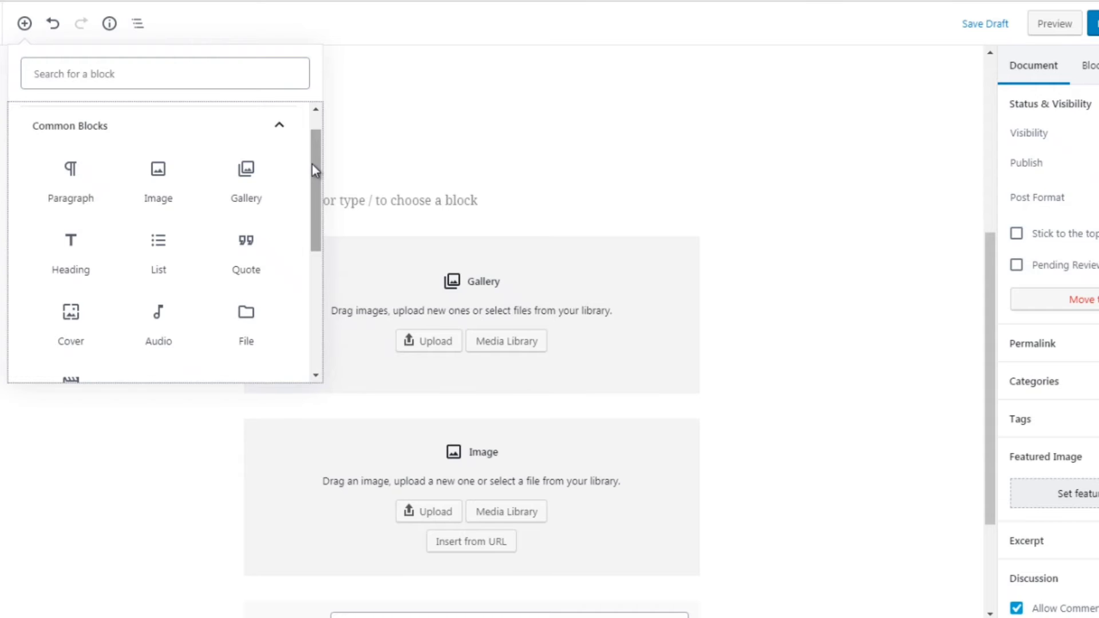
{"action": "left_click_drag", "start_coordinate": [312, 163], "coordinate": [313, 165]}
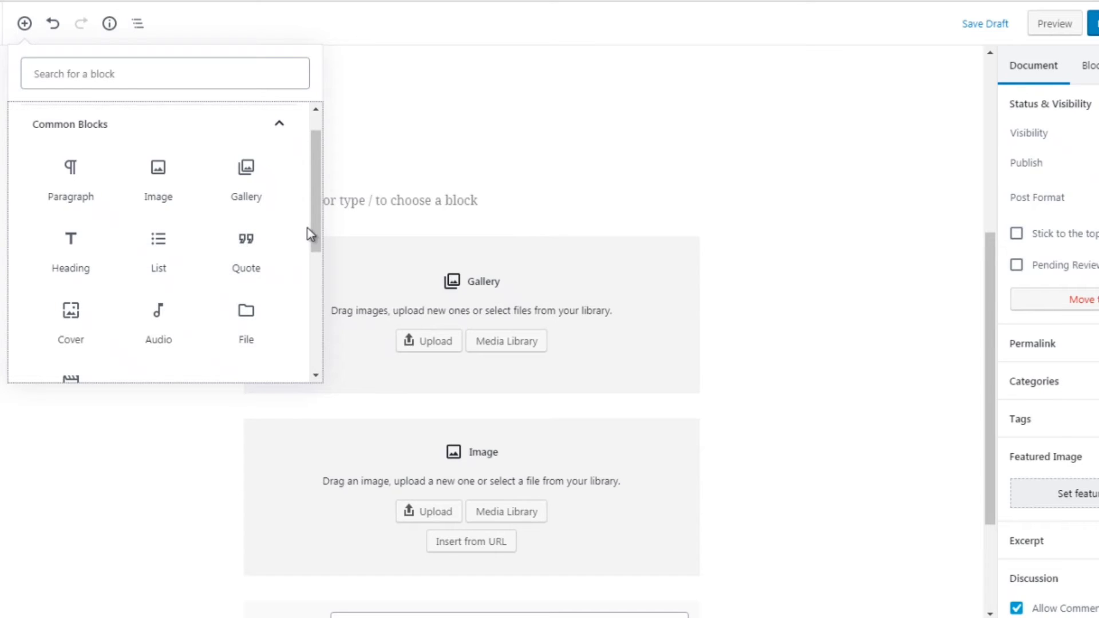
{"action": "mouse_move", "coordinate": [314, 241]}
{"action": "left_mouse_down"}
{"action": "mouse_move", "coordinate": [317, 258]}
{"action": "mouse_move", "coordinate": [313, 229]}
{"action": "left_mouse_up"}
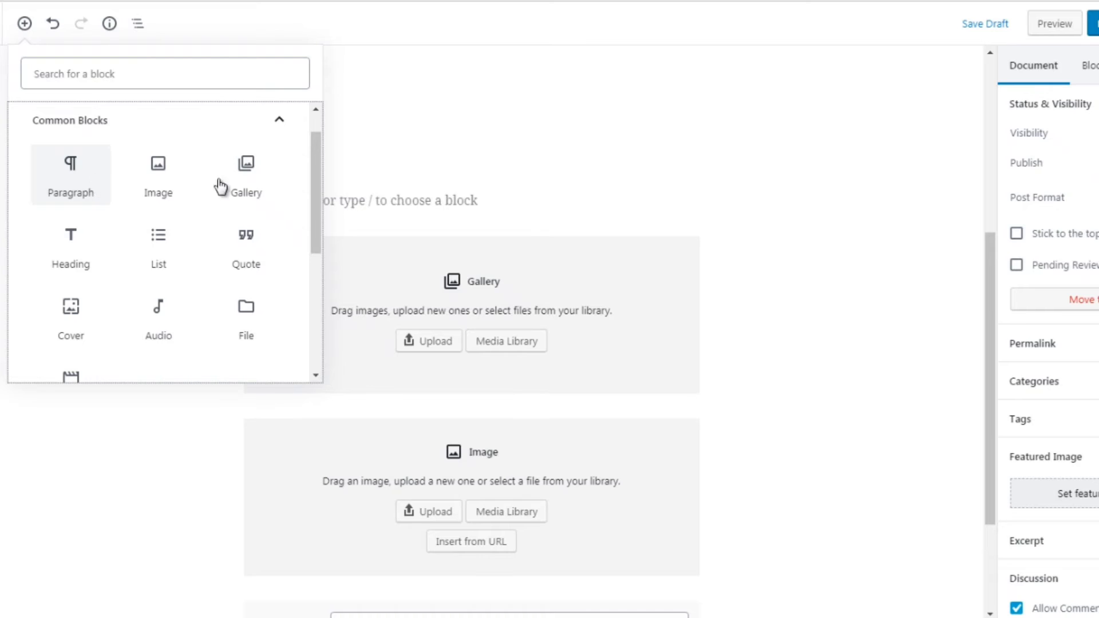
Step: Add a paragraph block between the bulleted list and the Gallery block containing the text "this is a test"
{"action": "left_click", "coordinate": [399, 211]}
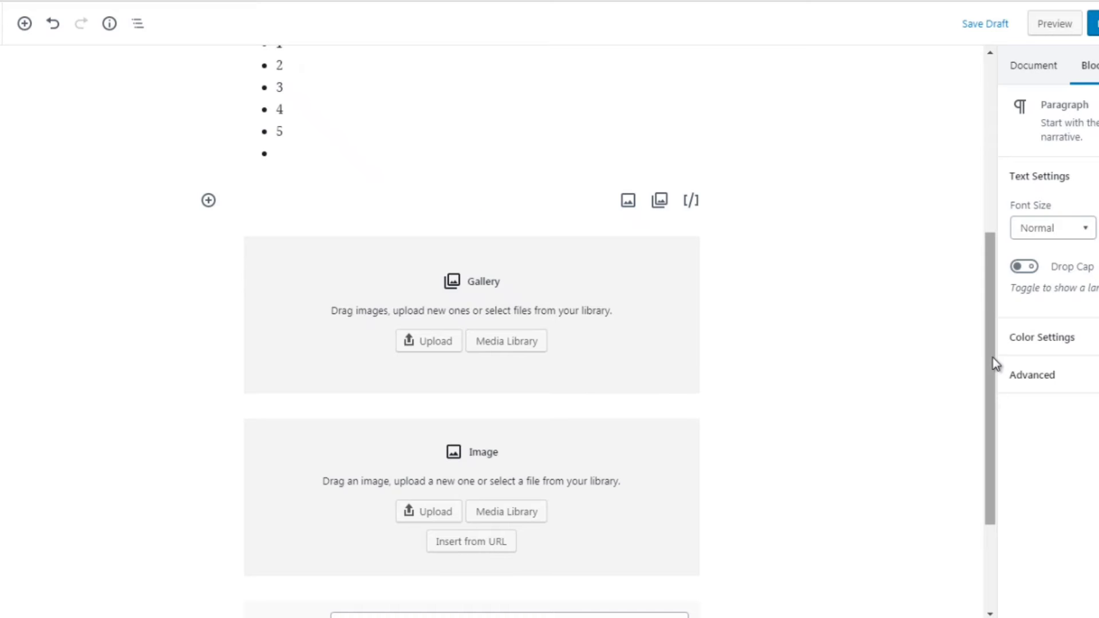
{"action": "left_click_drag", "start_coordinate": [993, 380], "coordinate": [986, 447]}
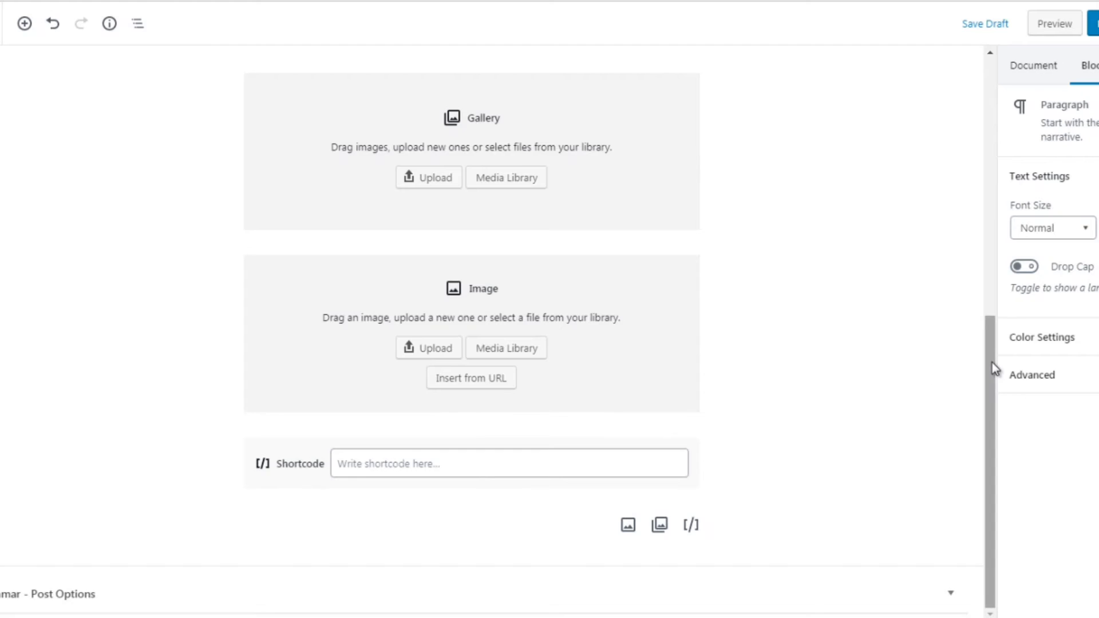
{"action": "left_click_drag", "start_coordinate": [992, 363], "coordinate": [985, 322]}
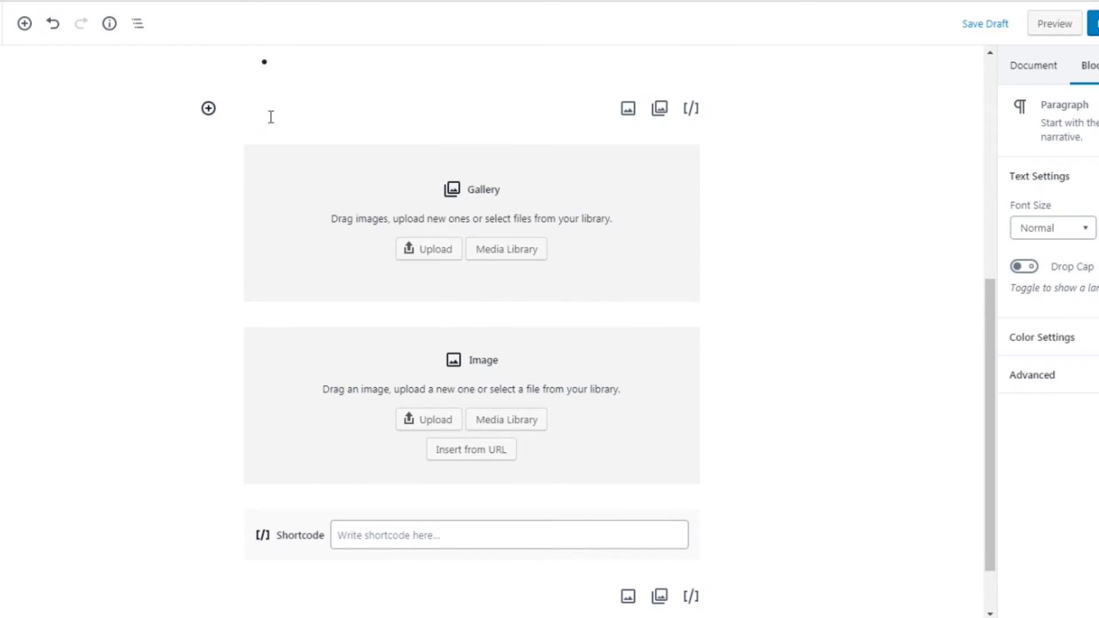
{"action": "left_click", "coordinate": [208, 108]}
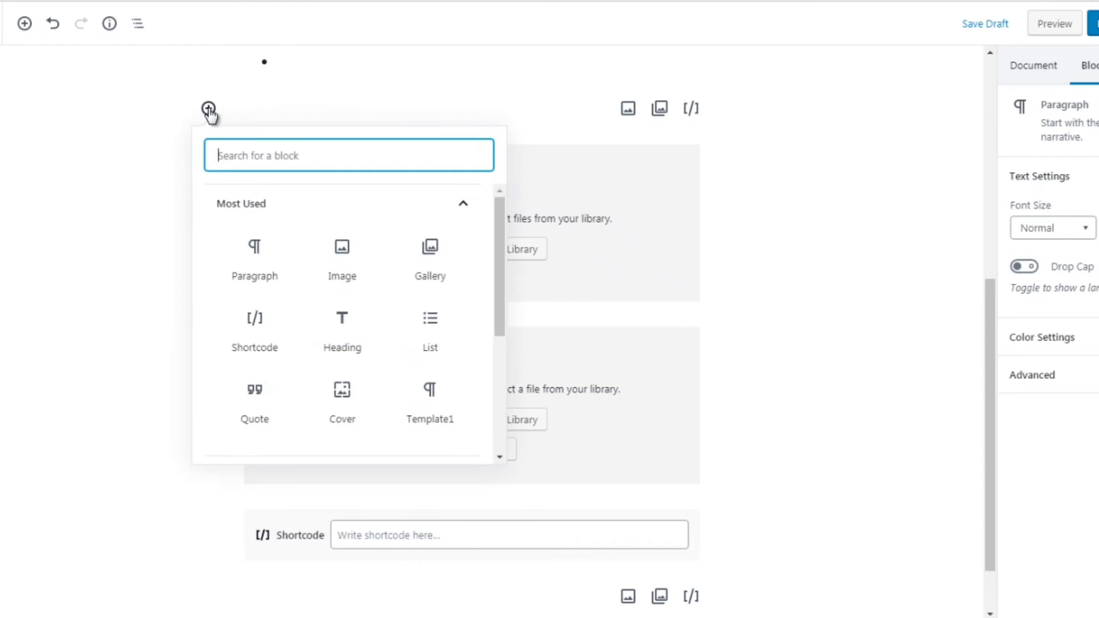
{"action": "left_click", "coordinate": [252, 270]}
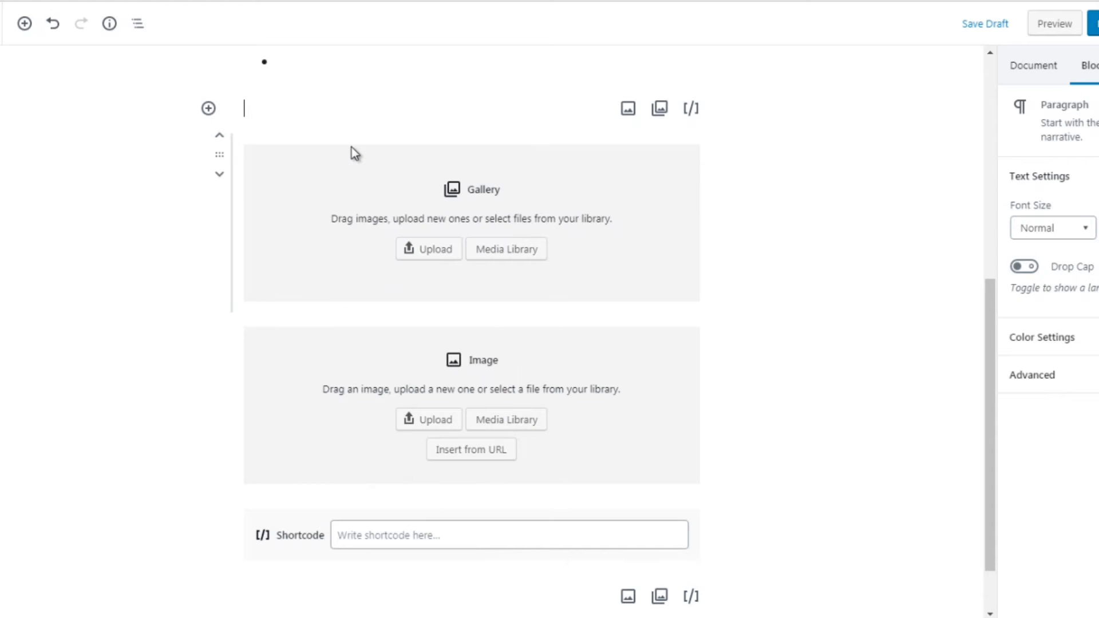
{"action": "type", "text": "this is a test"}
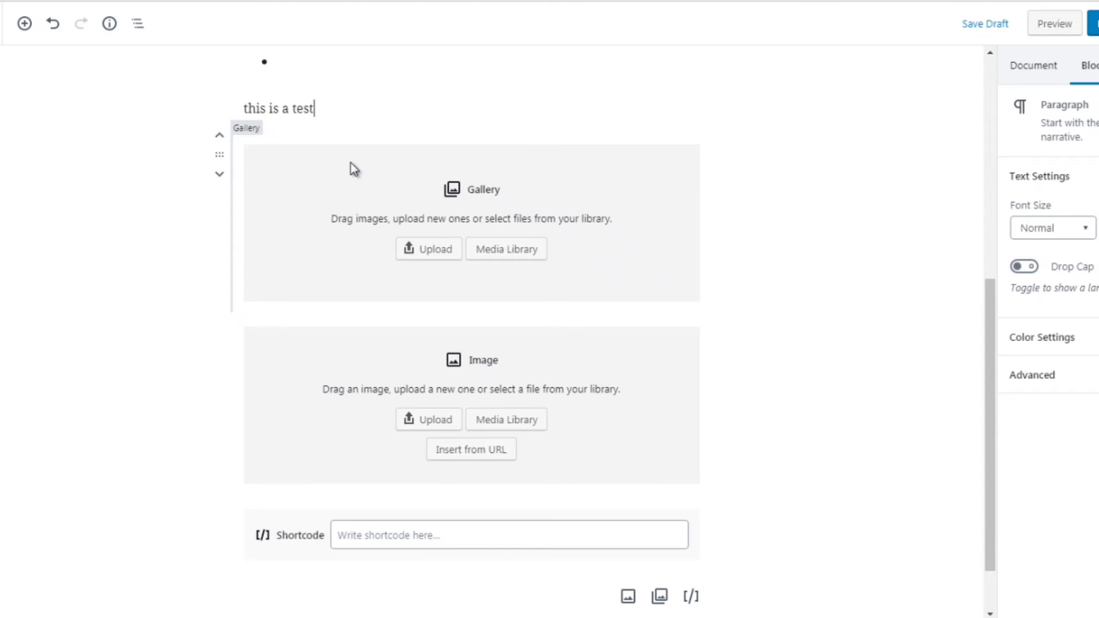
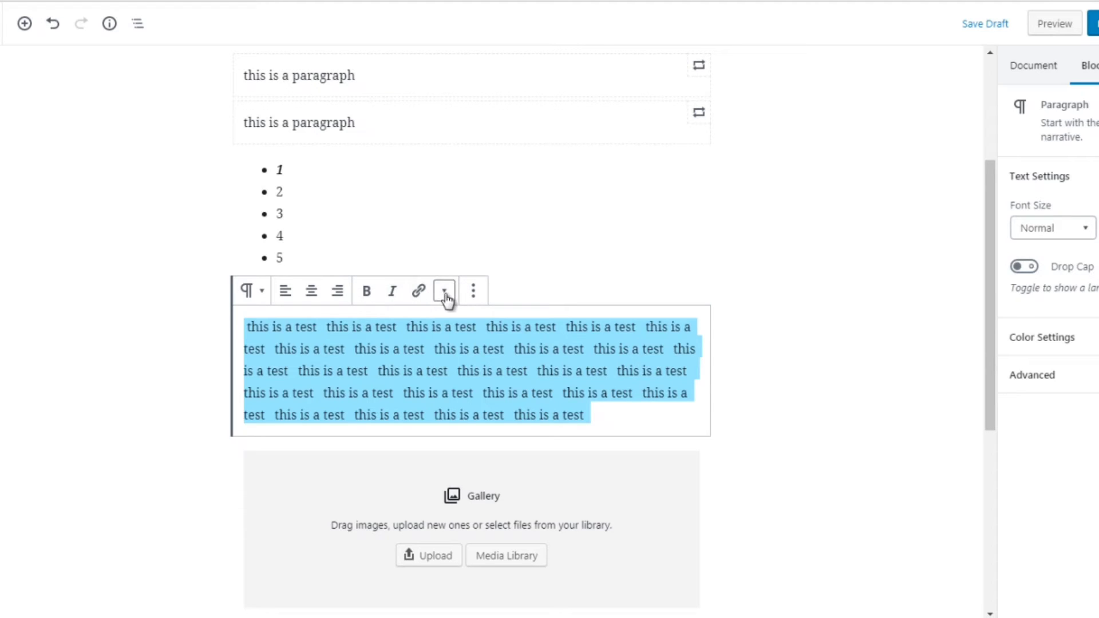
Step: Look over the additional options available for the test paragraph block, and dismiss them
{"action": "left_click", "coordinate": [473, 293]}
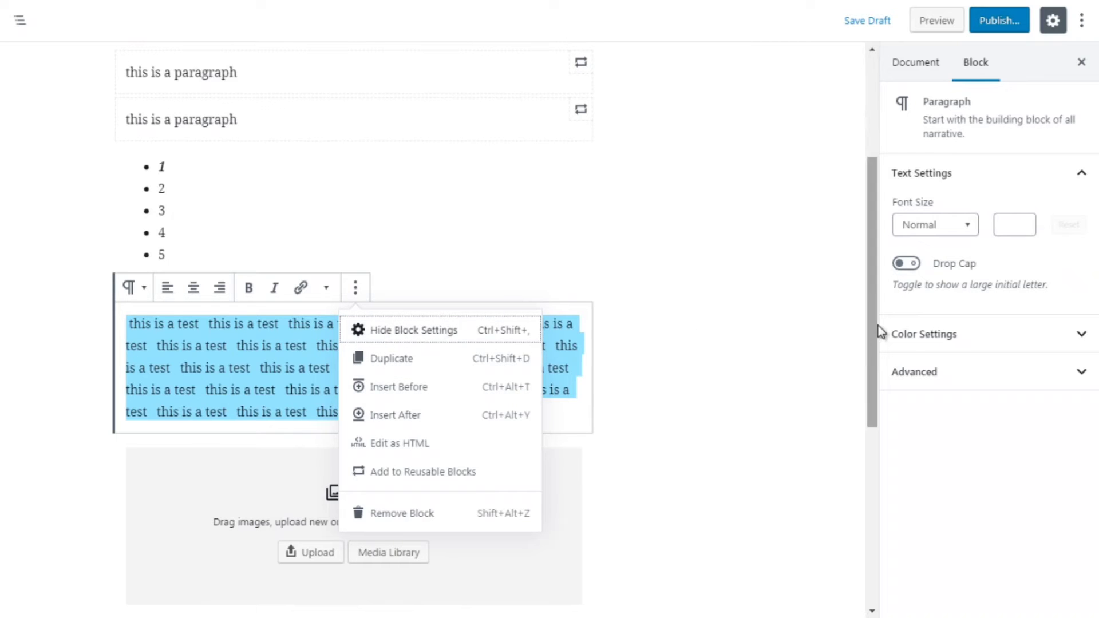
{"action": "left_click", "coordinate": [918, 414]}
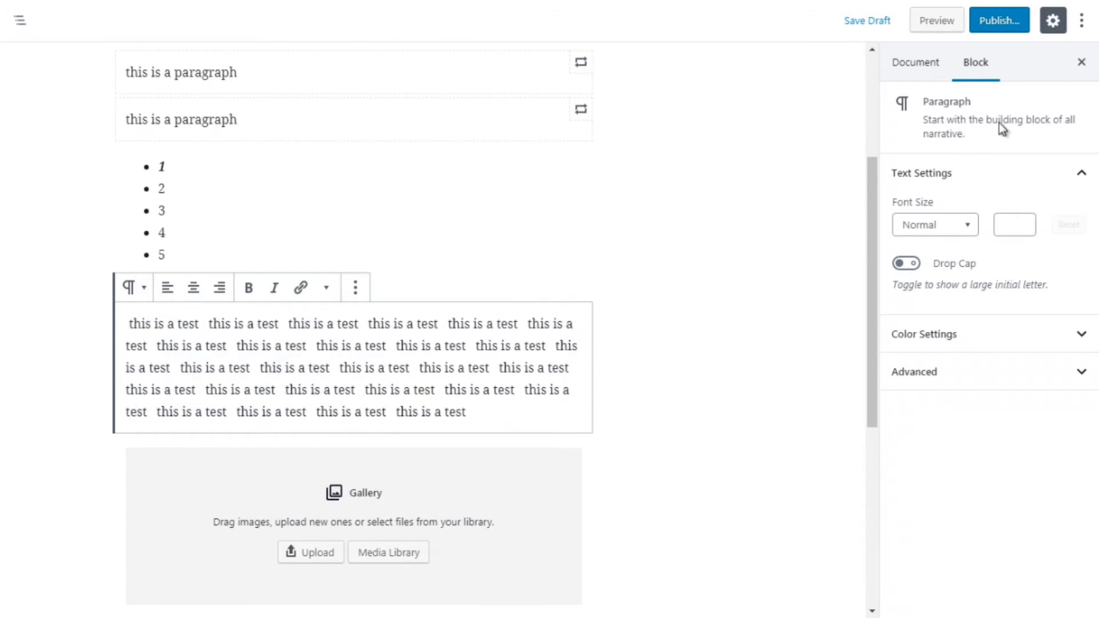
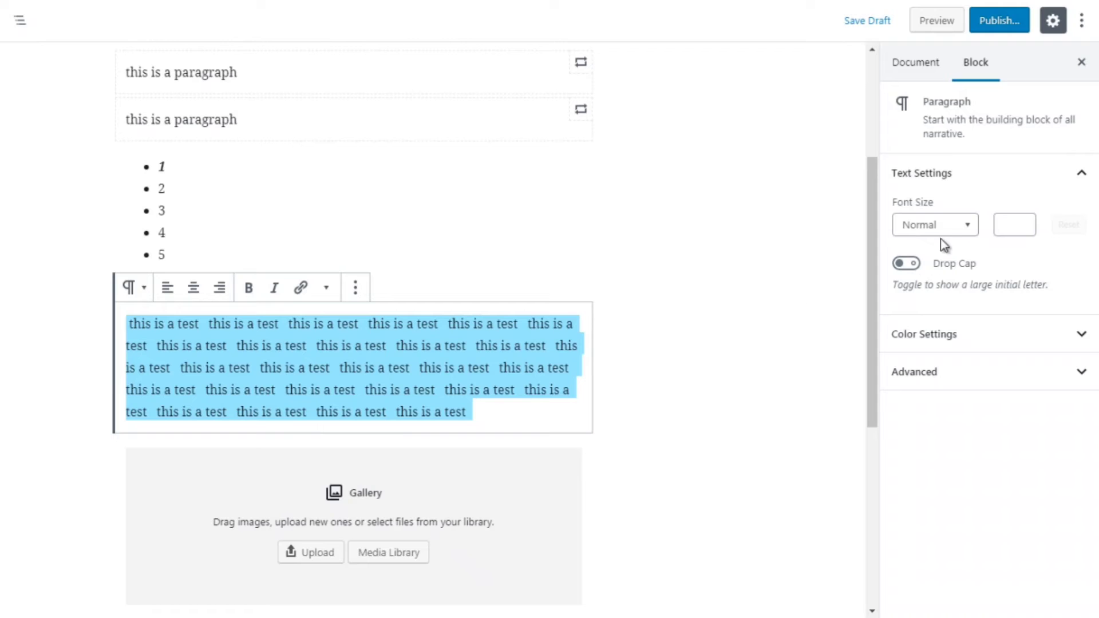
Step: Try the Medium, Huge and Small preset font sizes on the test paragraph, returning to Medium
{"action": "left_click", "coordinate": [942, 235]}
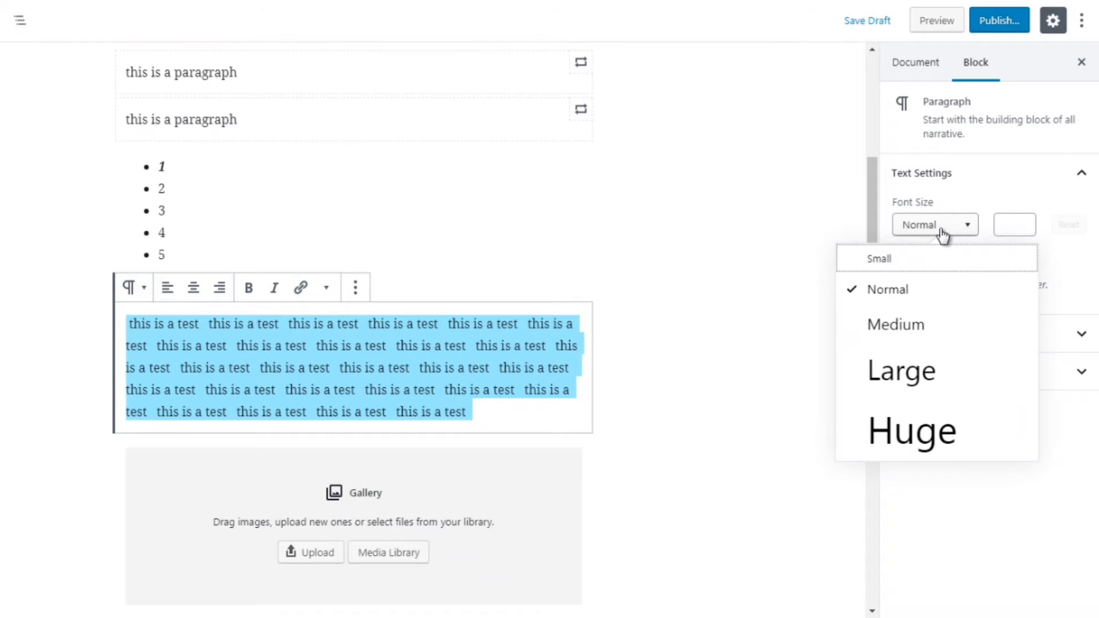
{"action": "left_click", "coordinate": [907, 329]}
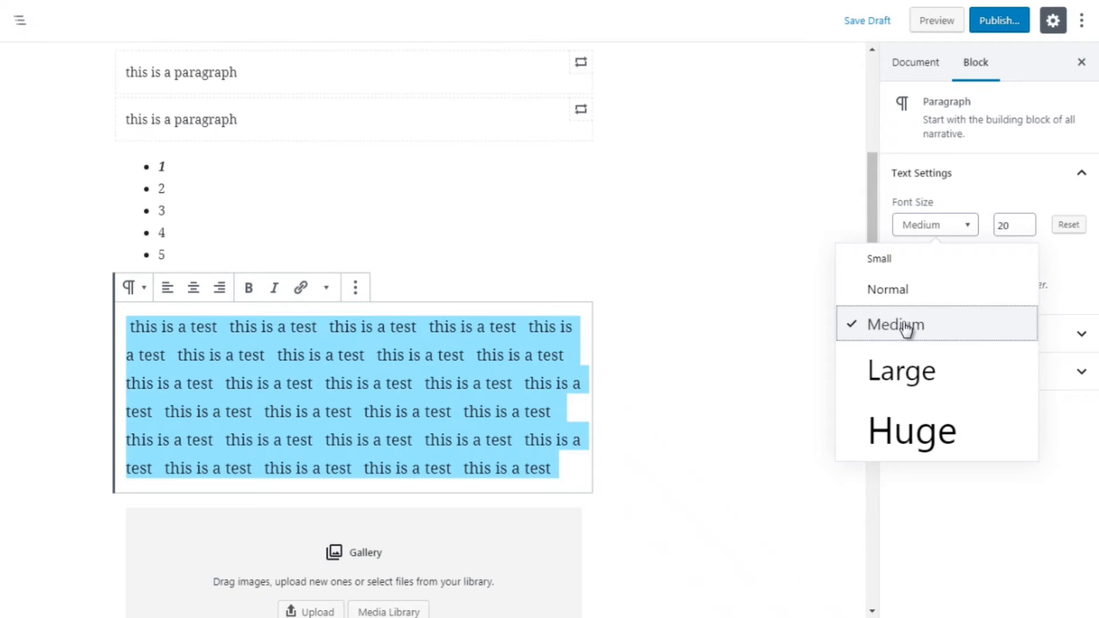
{"action": "left_click", "coordinate": [903, 432]}
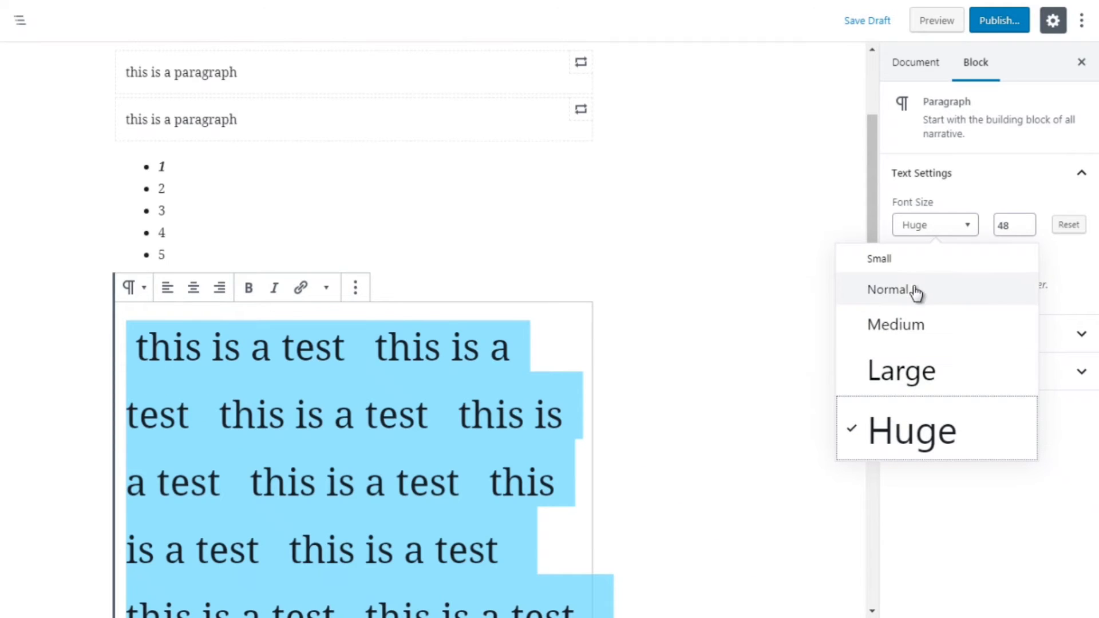
{"action": "left_click", "coordinate": [891, 265]}
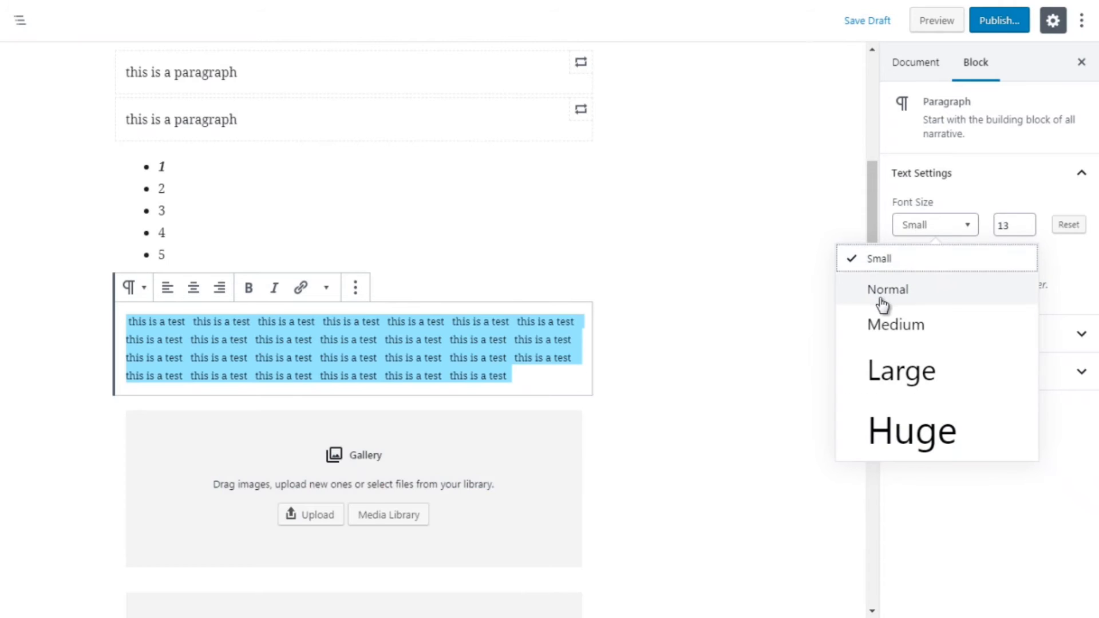
{"action": "left_click", "coordinate": [883, 305]}
{"action": "left_click", "coordinate": [897, 324]}
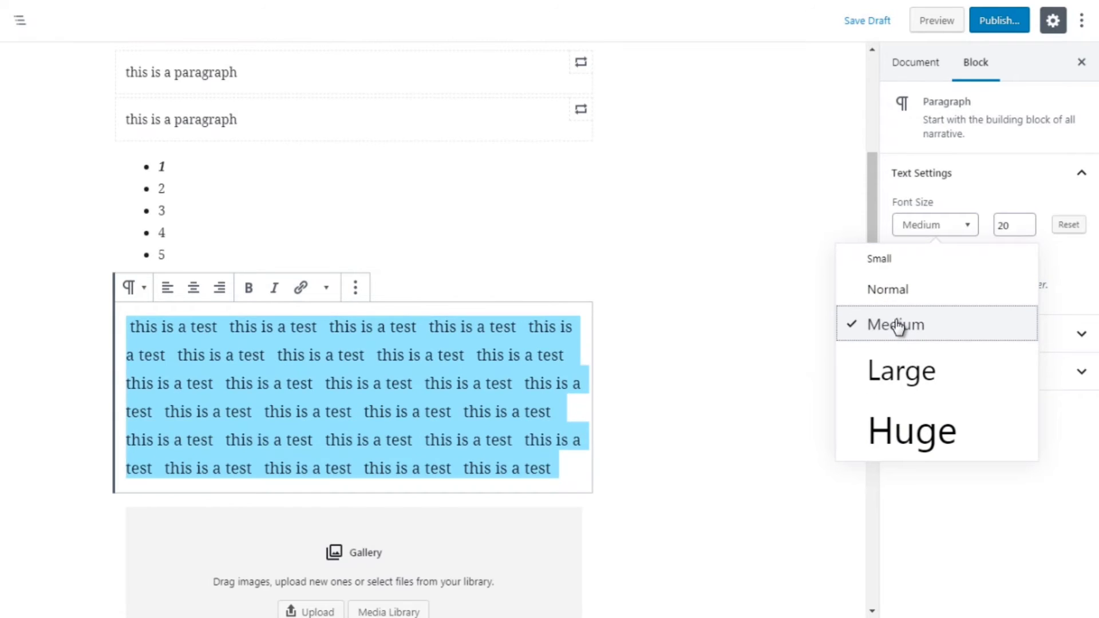
Step: Adjust the test paragraph's custom font size down and up in single units, leaving it at 26
{"action": "left_click", "coordinate": [1026, 222]}
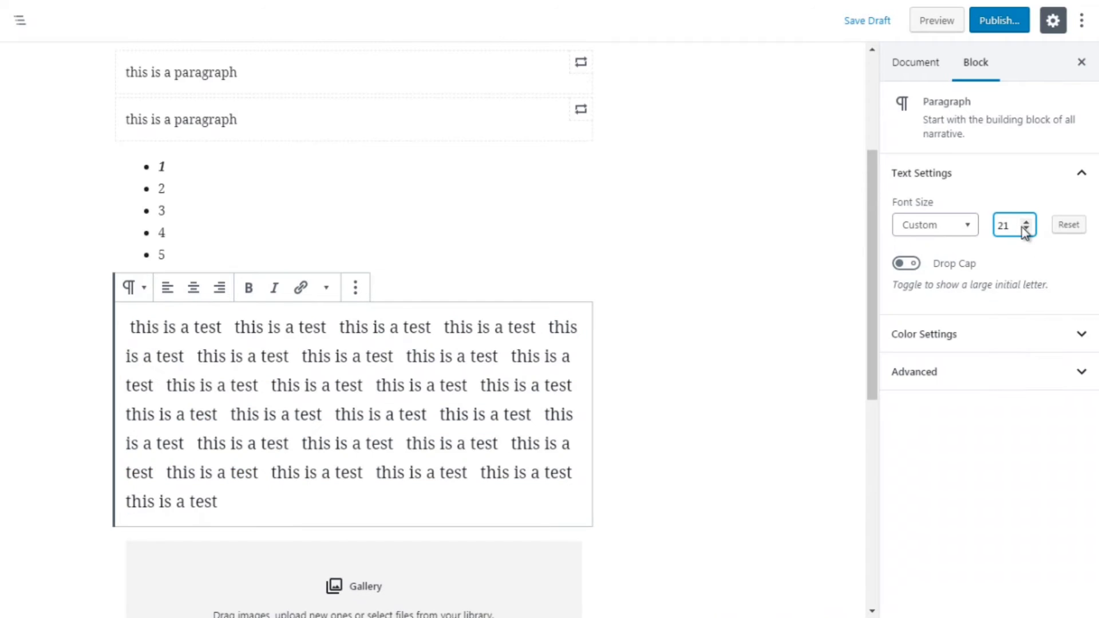
{"action": "left_click", "coordinate": [1027, 227]}
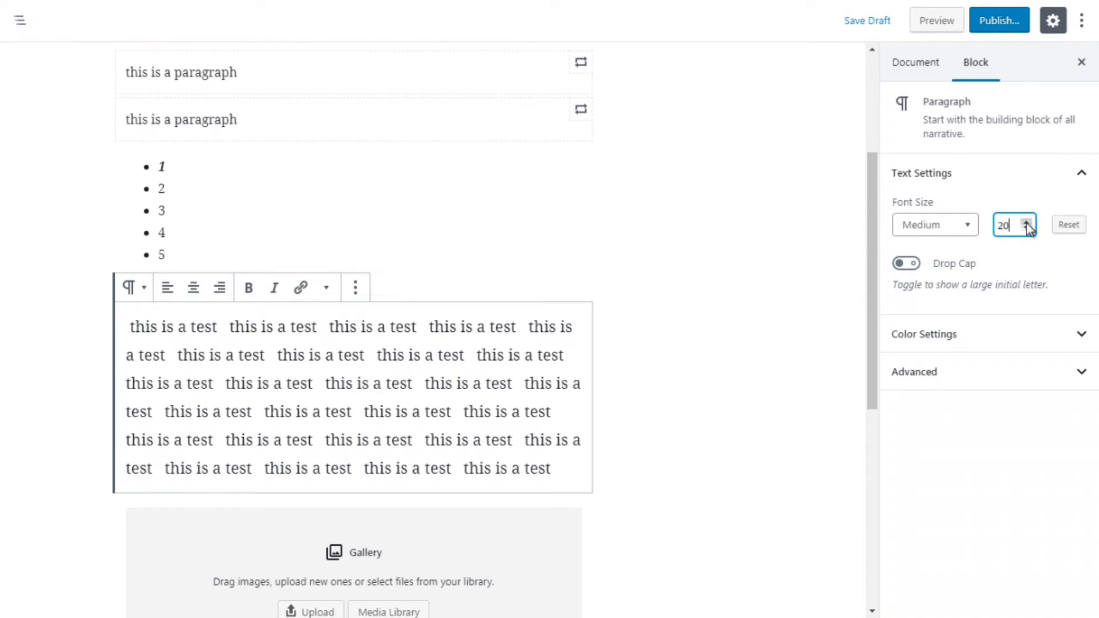
{"action": "left_click", "coordinate": [1028, 229]}
{"action": "left_click", "coordinate": [1027, 229]}
{"action": "left_click", "coordinate": [1026, 222]}
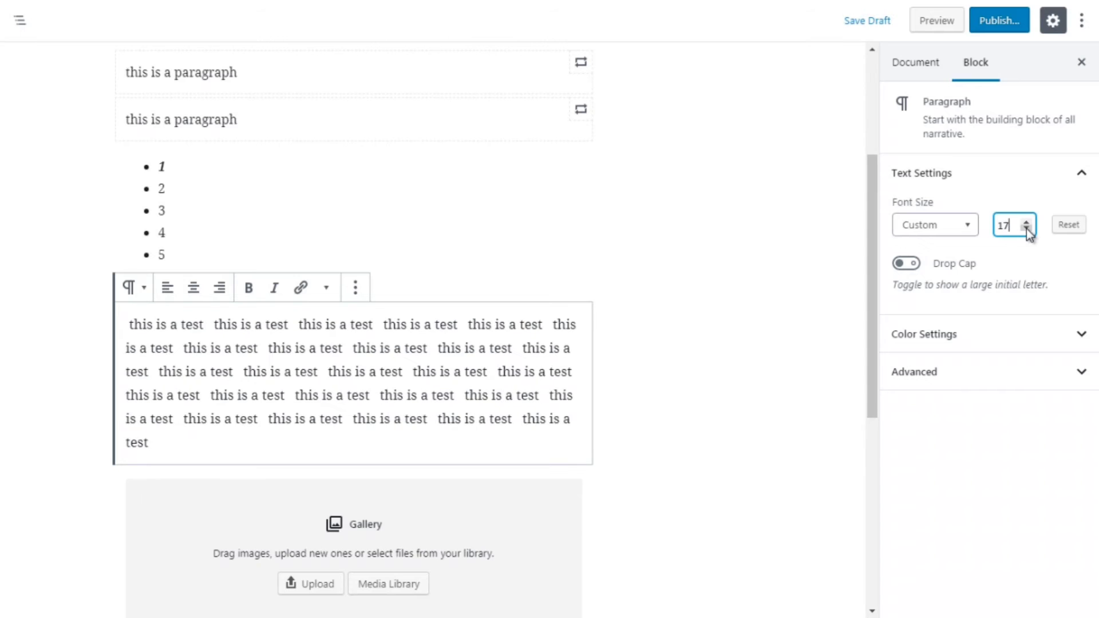
{"action": "left_click", "coordinate": [1028, 229]}
{"action": "left_click", "coordinate": [1026, 222]}
{"action": "left_click", "coordinate": [1027, 222]}
{"action": "left_click", "coordinate": [1026, 222]}
{"action": "left_click", "coordinate": [1026, 222]}
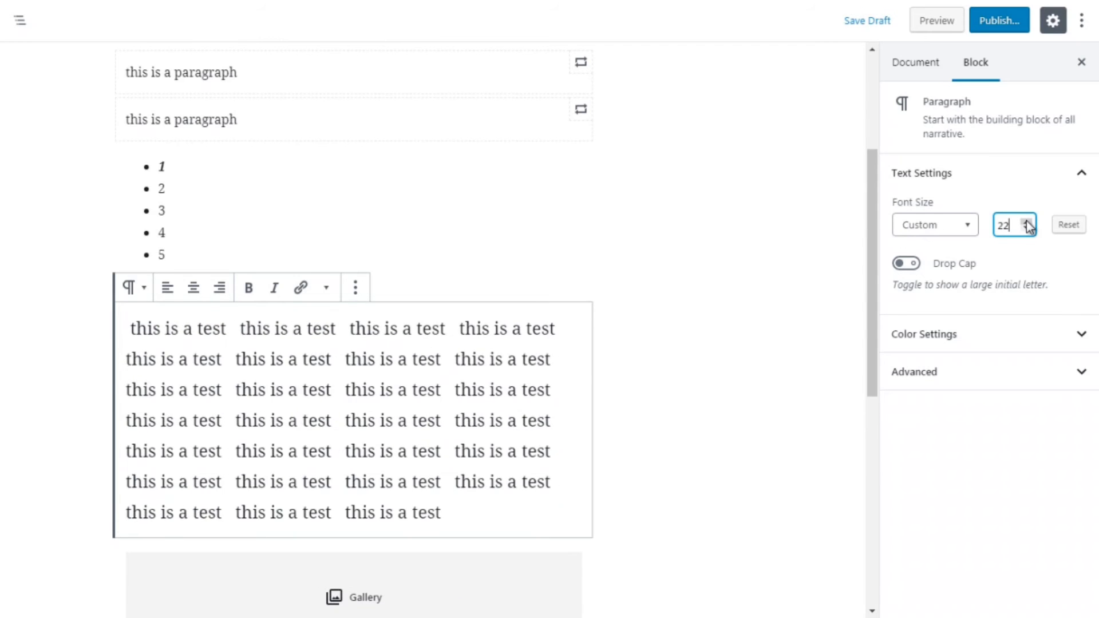
{"action": "left_click", "coordinate": [1026, 222]}
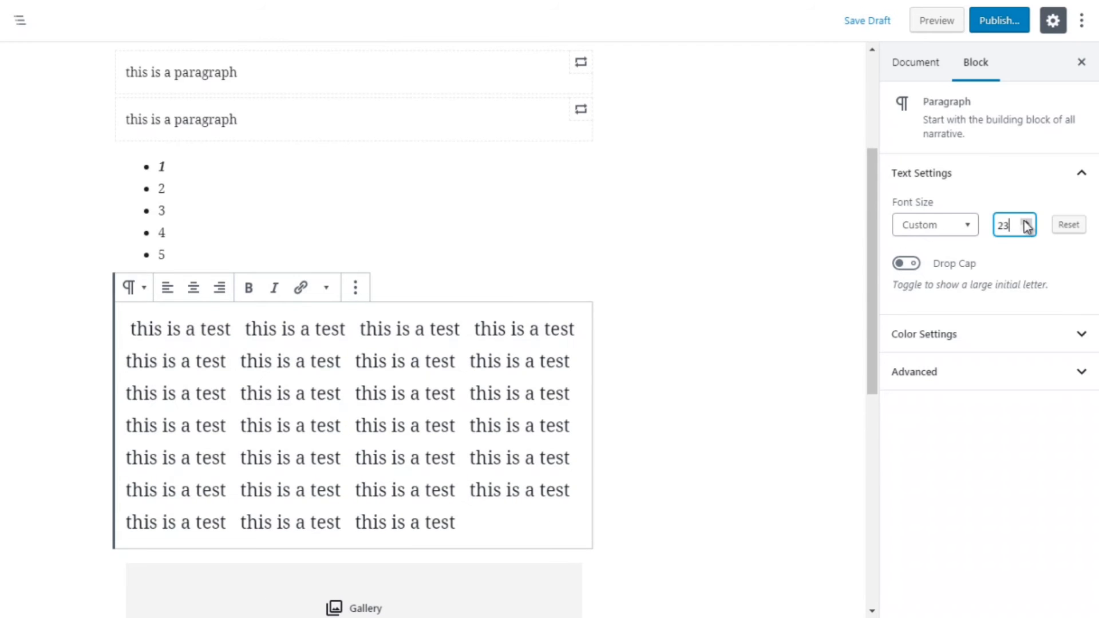
{"action": "left_click", "coordinate": [968, 228]}
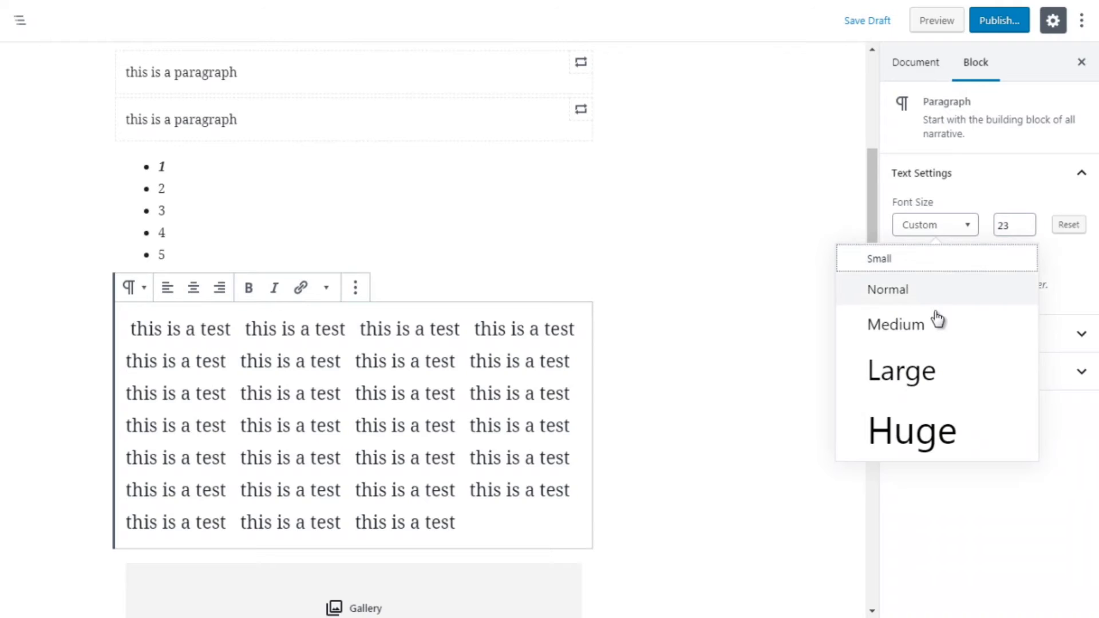
{"action": "left_click", "coordinate": [1026, 224]}
{"action": "left_click", "coordinate": [1026, 223]}
{"action": "left_click", "coordinate": [1026, 223]}
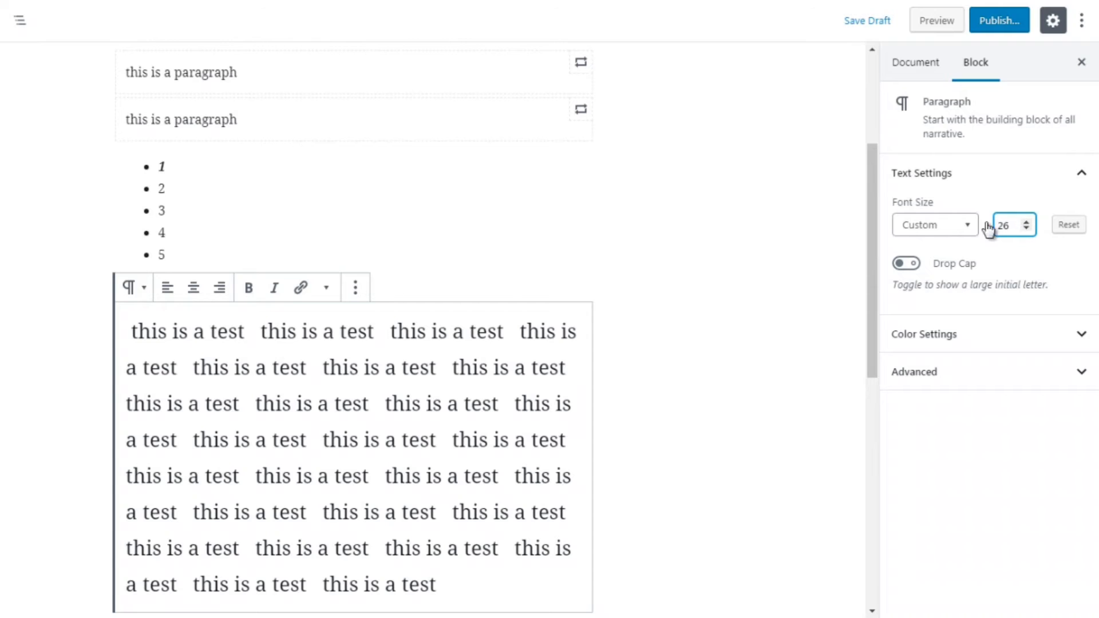
Step: Try the Huge and Large preset font sizes on the test paragraph, returning to Huge
{"action": "left_click", "coordinate": [944, 230]}
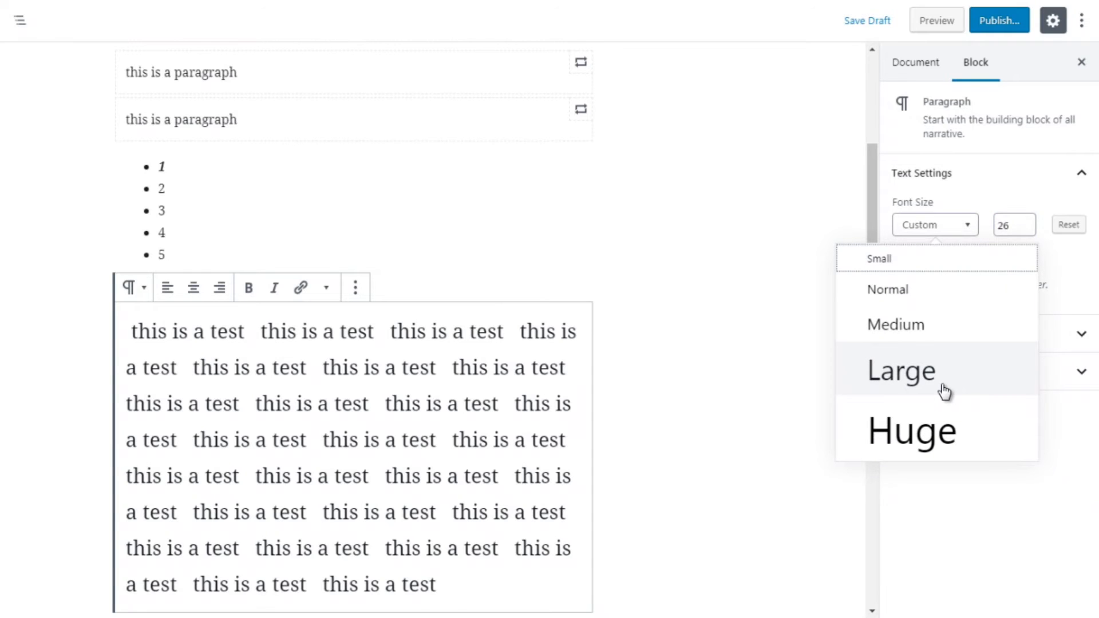
{"action": "left_click", "coordinate": [946, 425]}
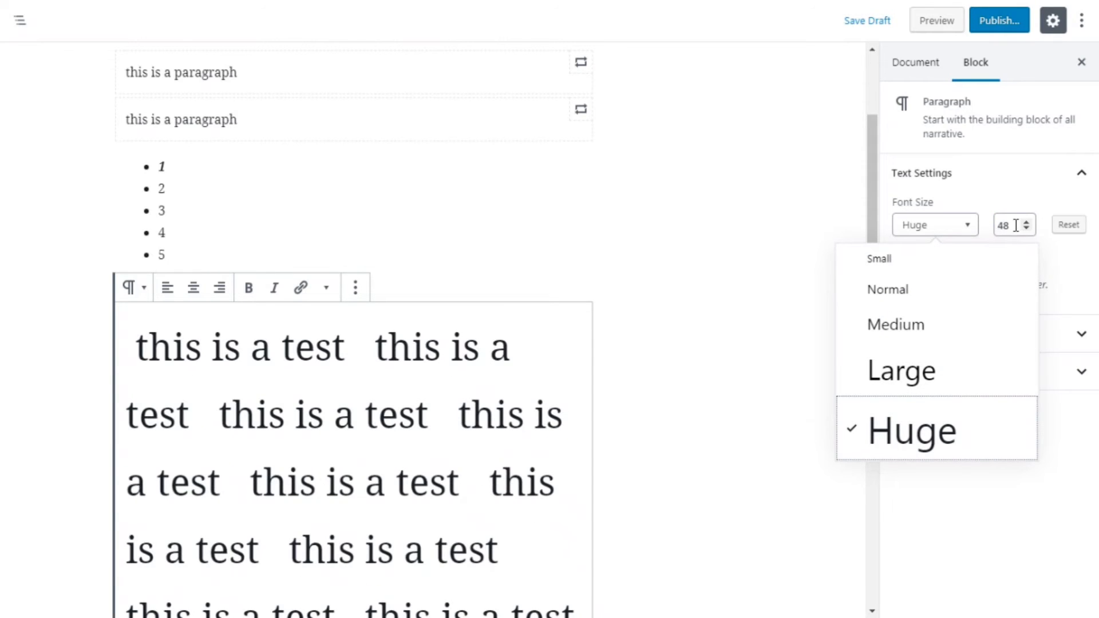
{"action": "left_click", "coordinate": [923, 388]}
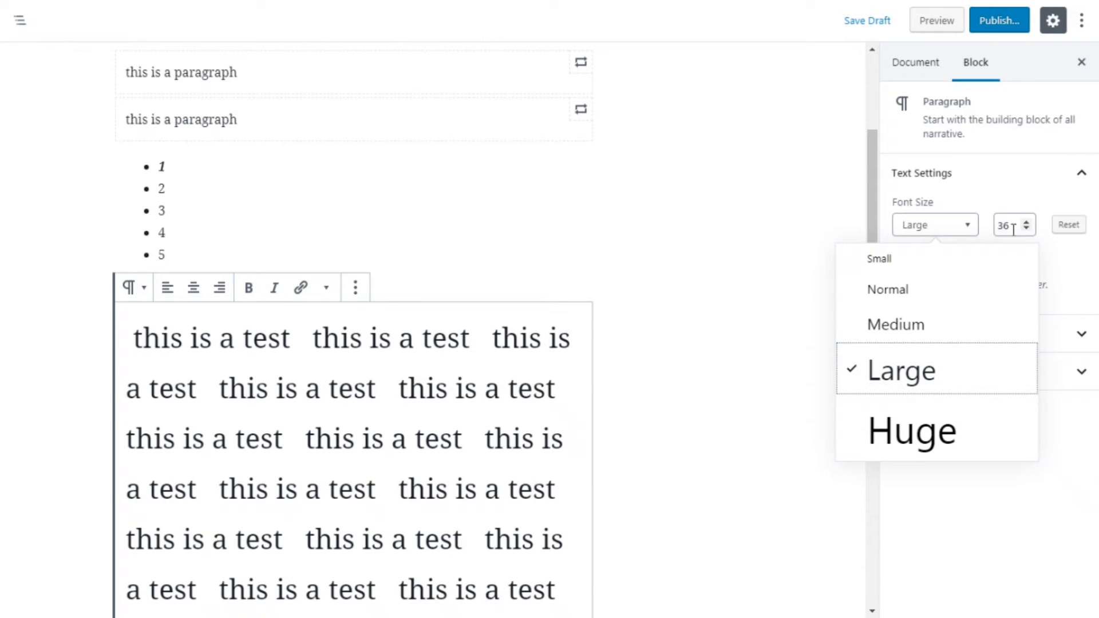
{"action": "left_click", "coordinate": [926, 452]}
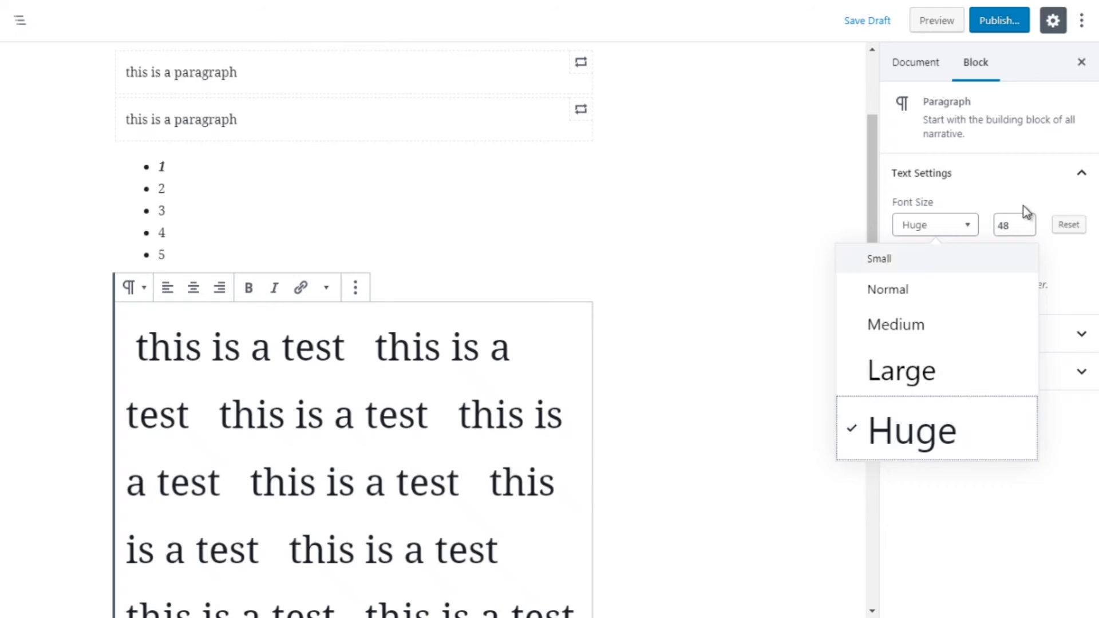
Step: Reduce the test paragraph's custom font size in single units to 39
{"action": "left_click", "coordinate": [1010, 225]}
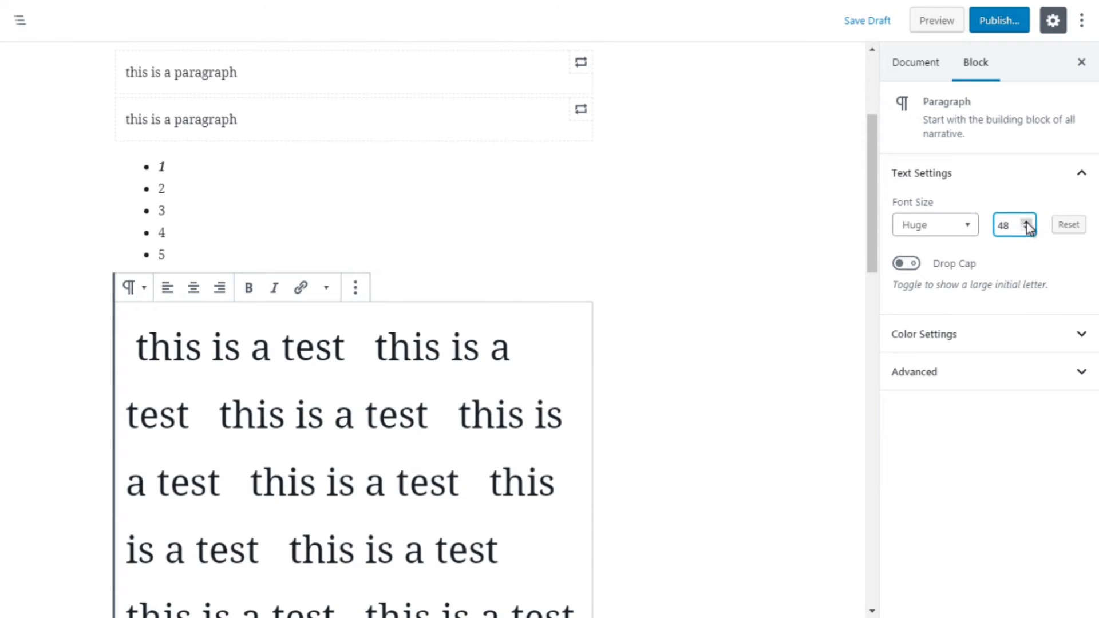
{"action": "left_click", "coordinate": [1027, 228]}
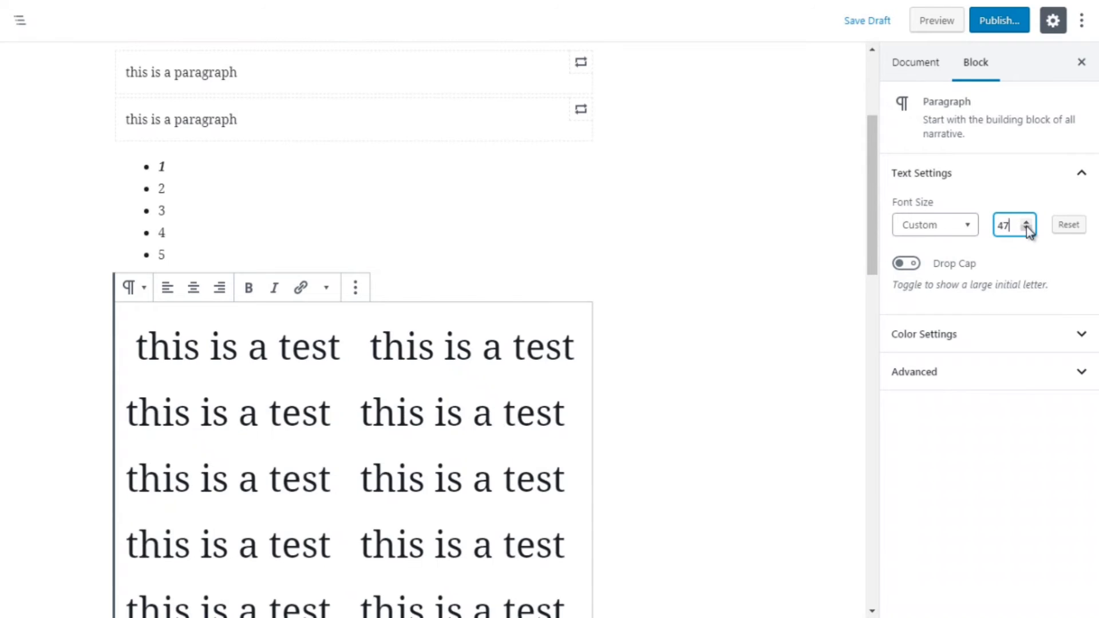
{"action": "left_click", "coordinate": [1027, 228]}
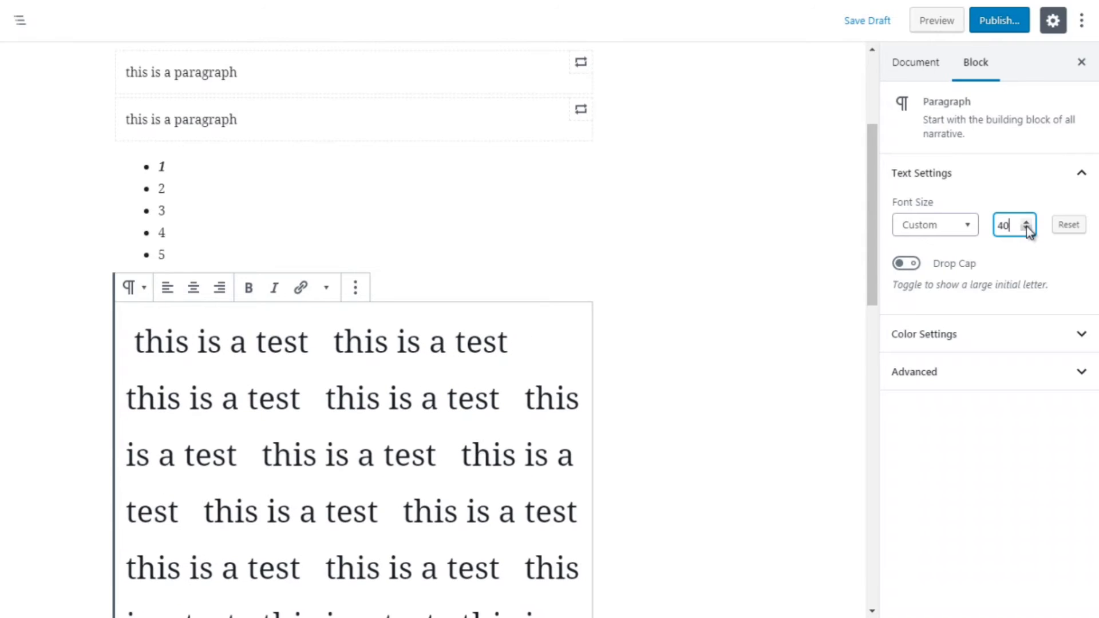
{"action": "left_click", "coordinate": [1027, 228]}
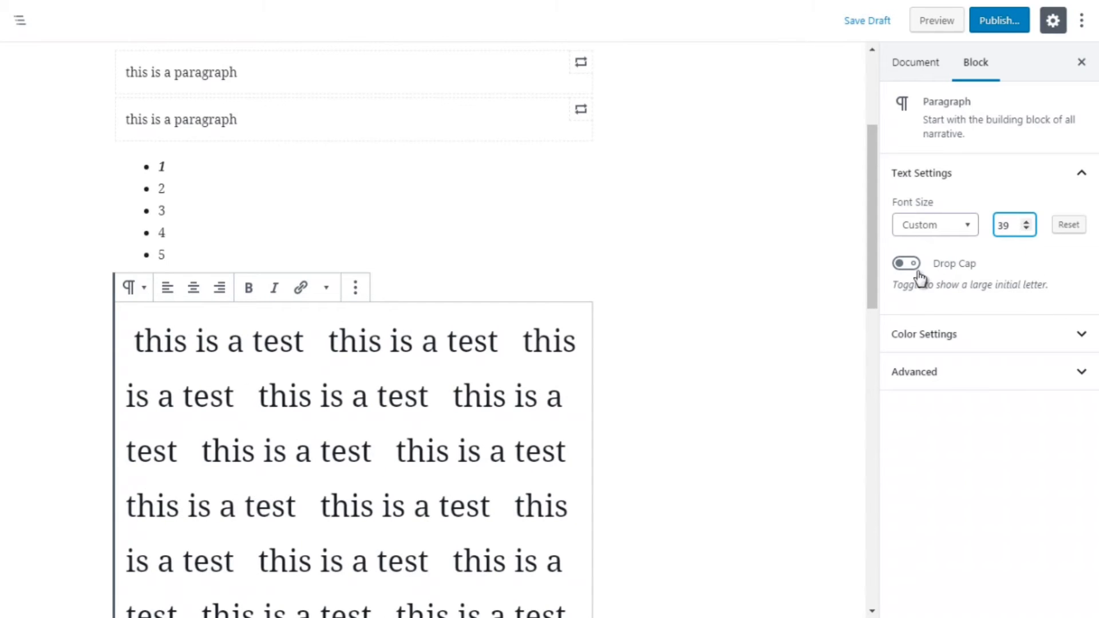
Step: Turn on Drop Cap for the test paragraph, trying the cursor within its text and reselecting the first letter
{"action": "left_click_drag", "start_coordinate": [143, 344], "coordinate": [133, 348]}
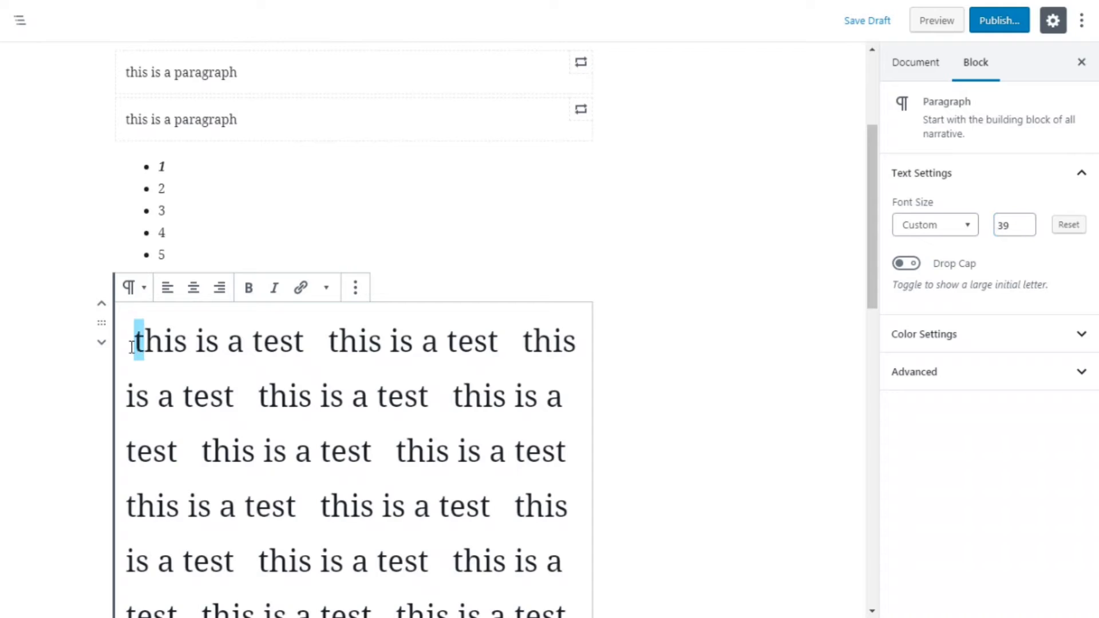
{"action": "left_click", "coordinate": [906, 266]}
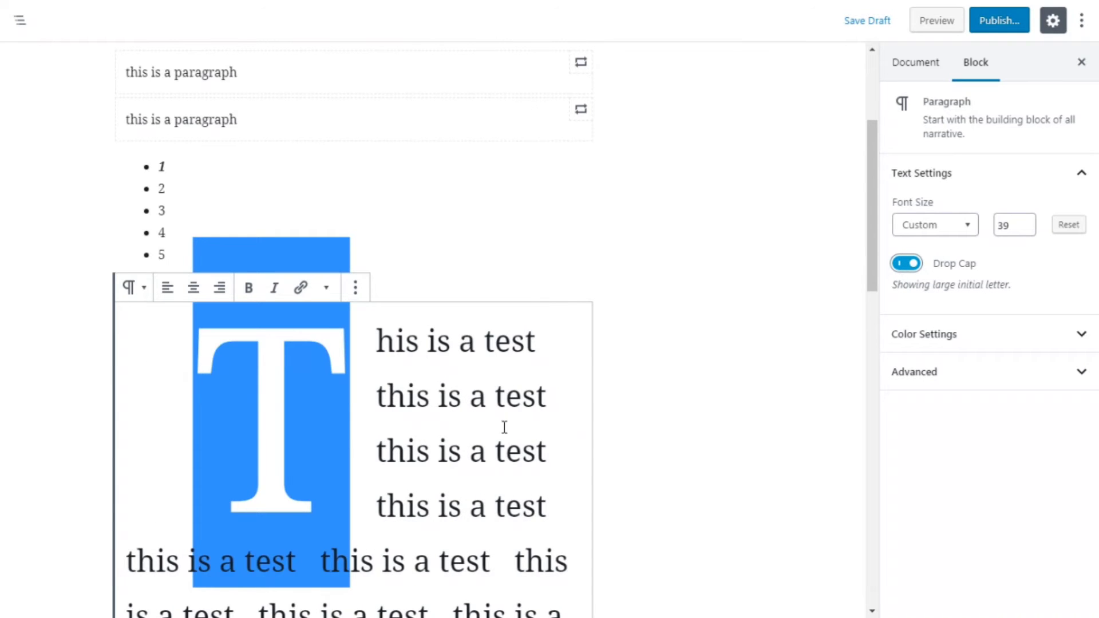
{"action": "left_click", "coordinate": [370, 401]}
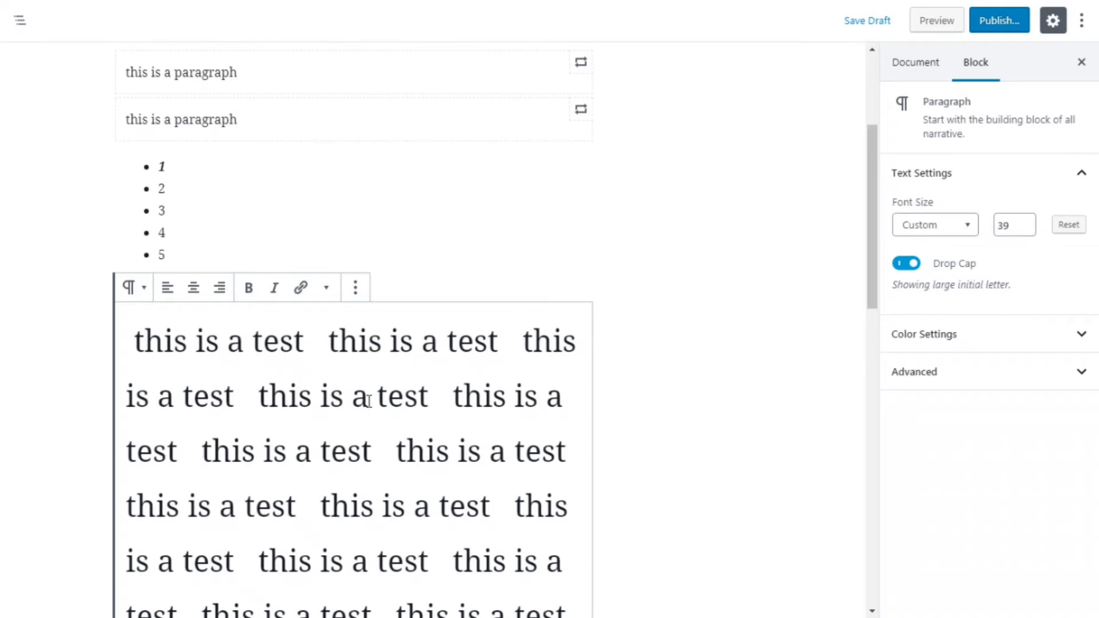
{"action": "left_click_drag", "start_coordinate": [142, 342], "coordinate": [131, 343]}
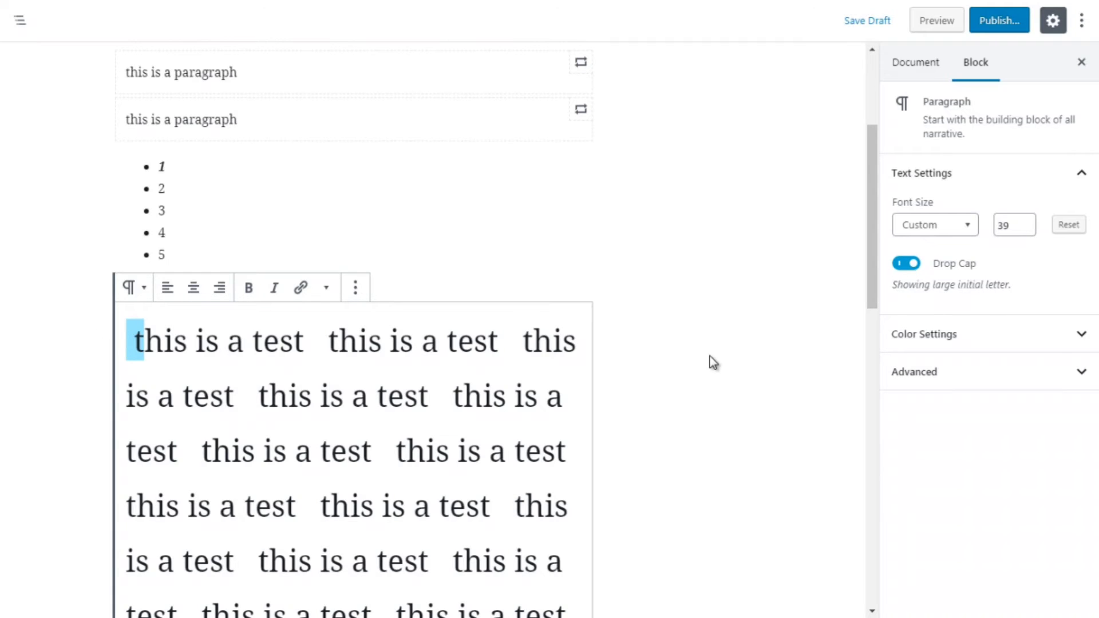
{"action": "left_click", "coordinate": [405, 377]}
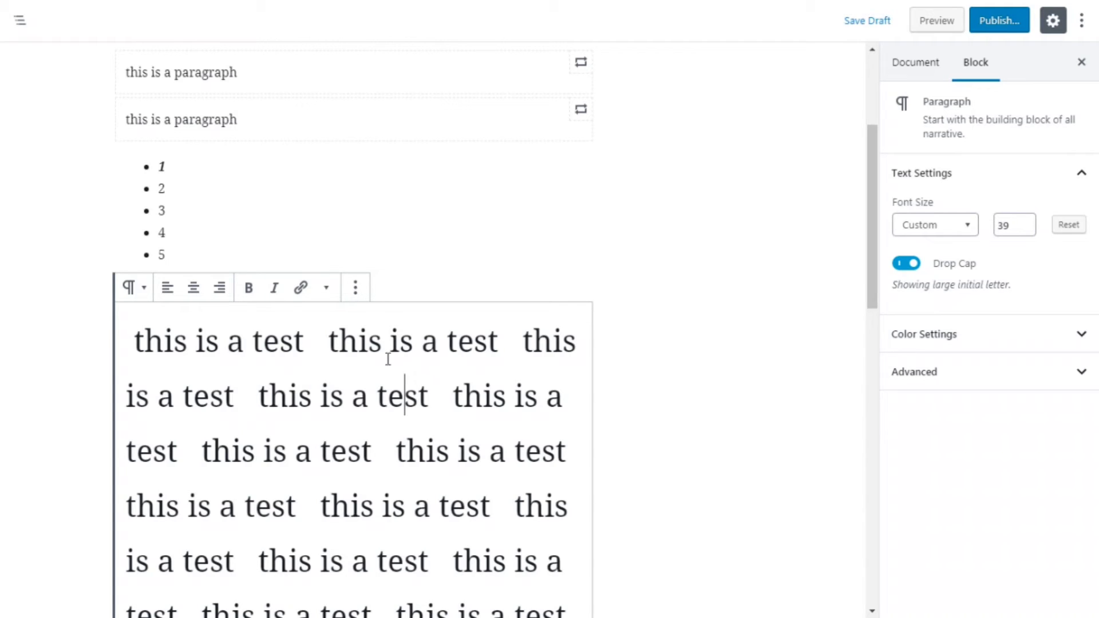
{"action": "left_click_drag", "start_coordinate": [147, 343], "coordinate": [135, 343]}
Step: Try pink, orange, red and light gray preset background colors on the test paragraph, ending with light gray
{"action": "left_click", "coordinate": [918, 342]}
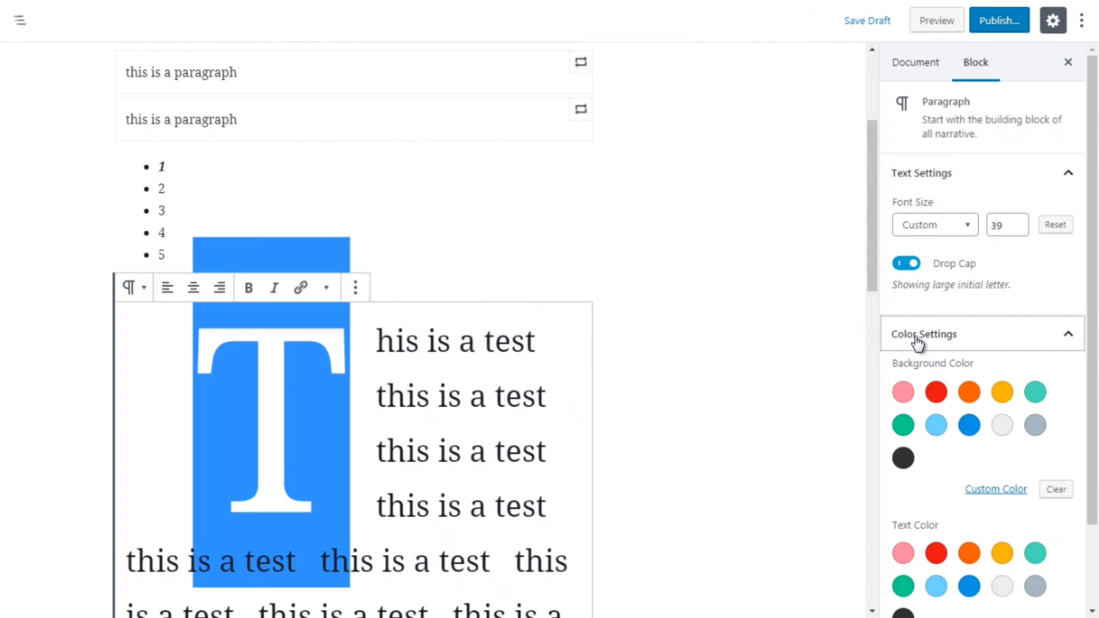
{"action": "left_click", "coordinate": [904, 393]}
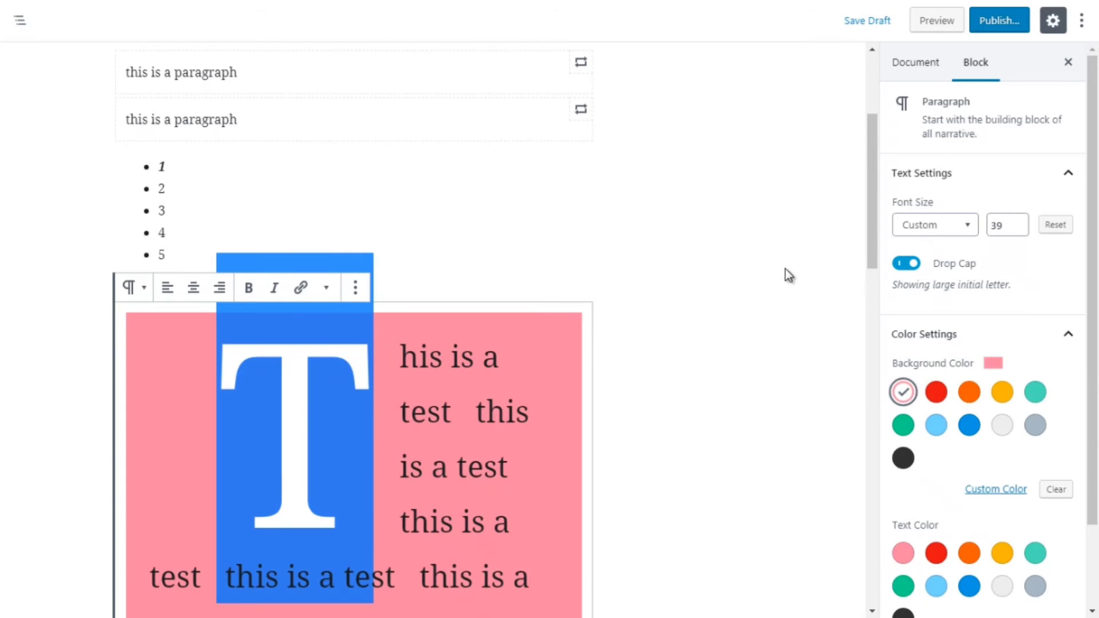
{"action": "left_click_drag", "start_coordinate": [870, 249], "coordinate": [874, 324]}
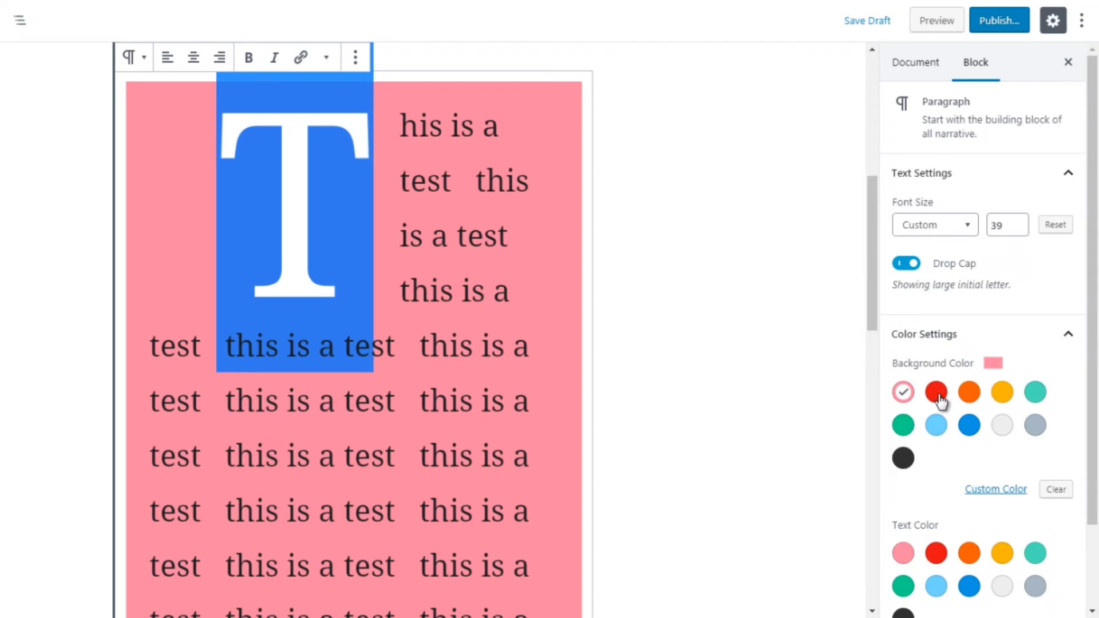
{"action": "left_click", "coordinate": [970, 395]}
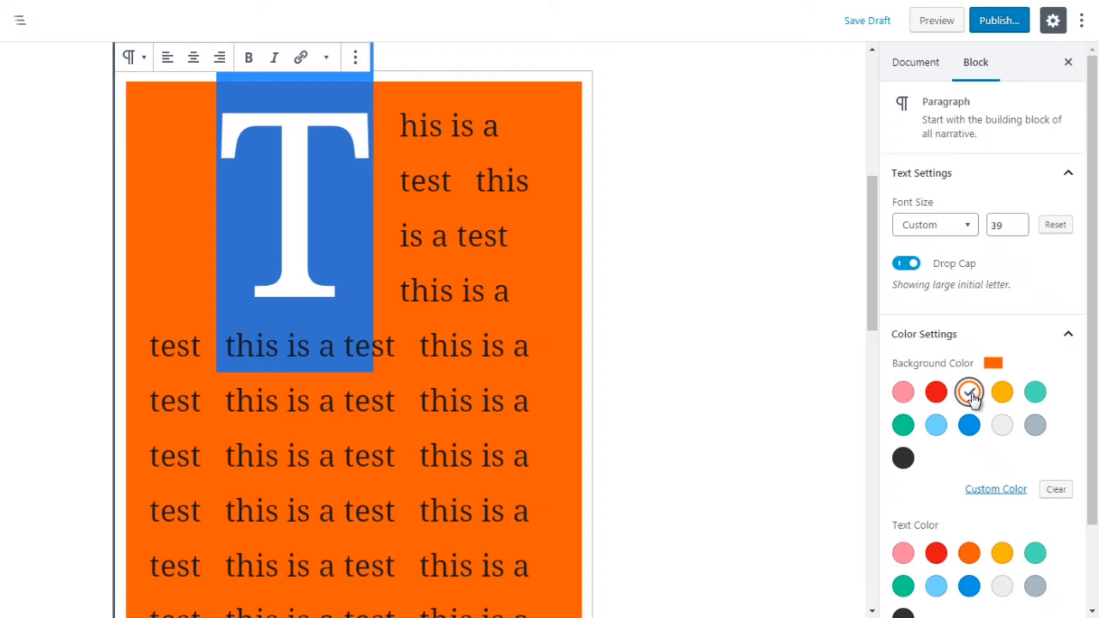
{"action": "left_click", "coordinate": [1004, 429]}
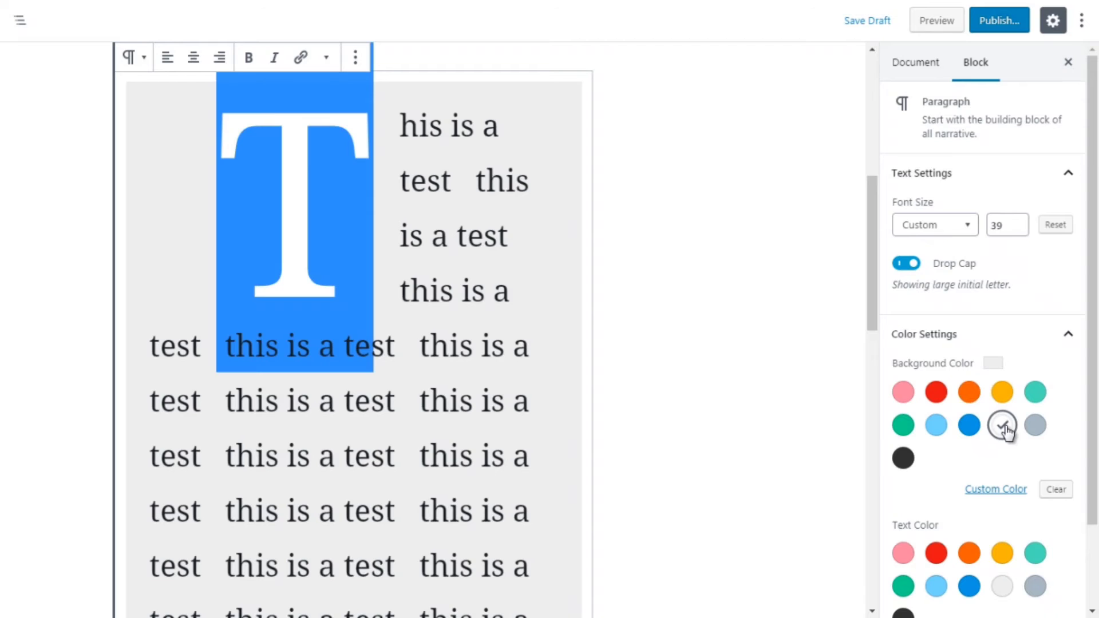
{"action": "left_click", "coordinate": [903, 392]}
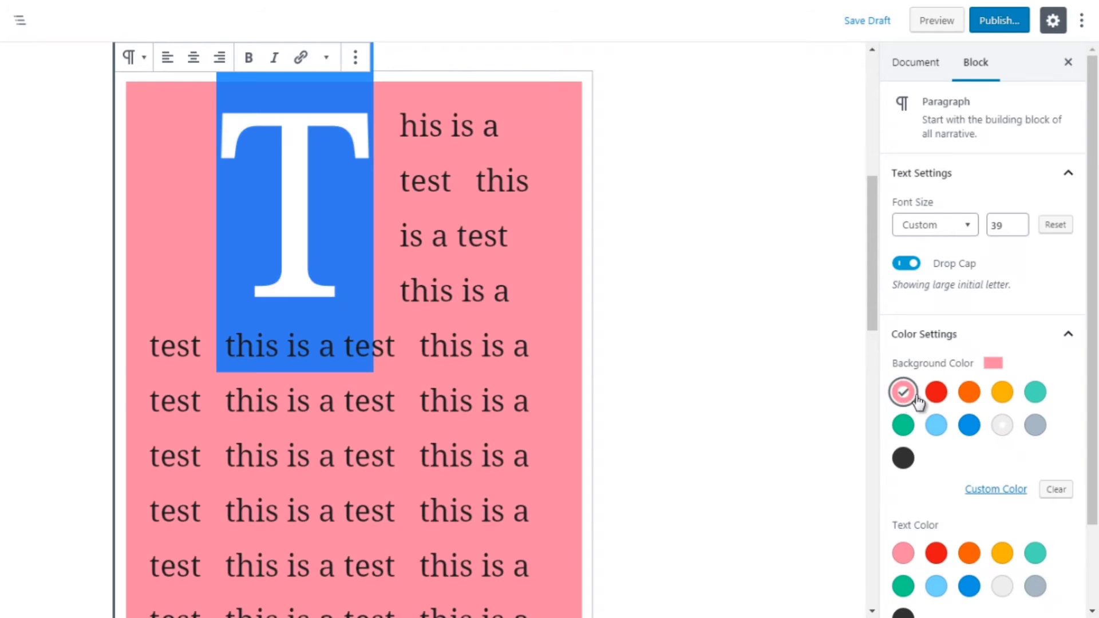
{"action": "left_click", "coordinate": [936, 394]}
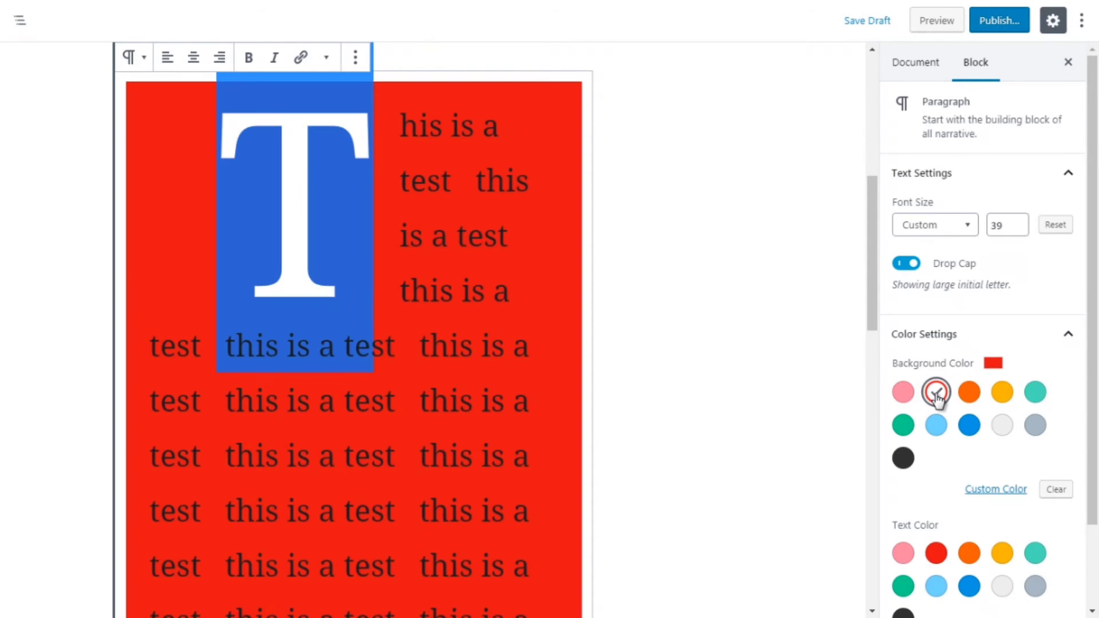
{"action": "left_click", "coordinate": [903, 394]}
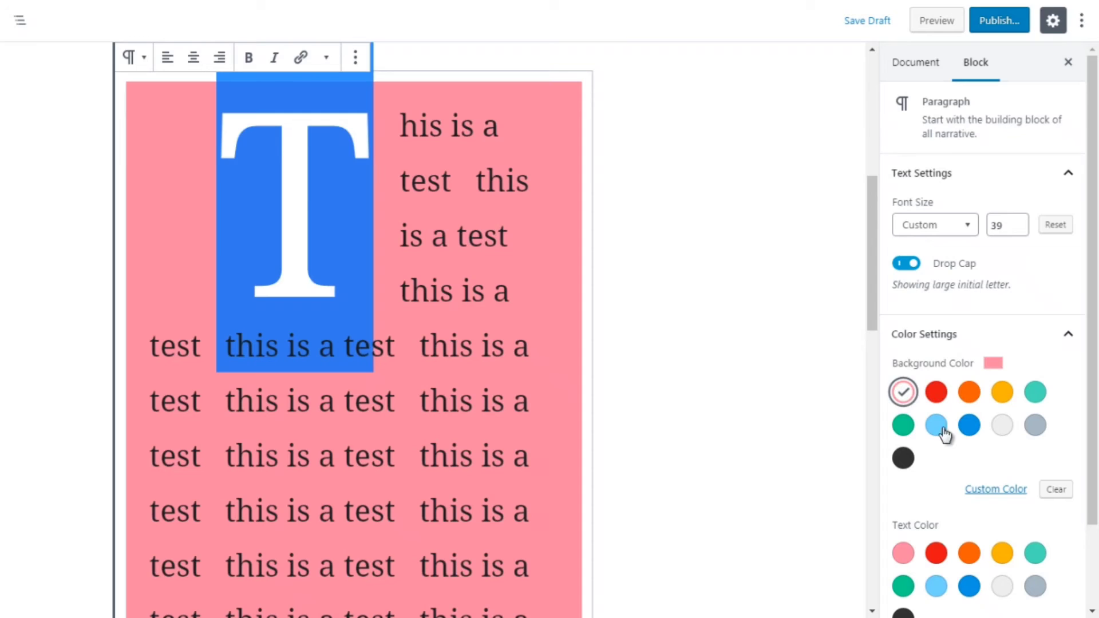
{"action": "left_click", "coordinate": [1003, 426]}
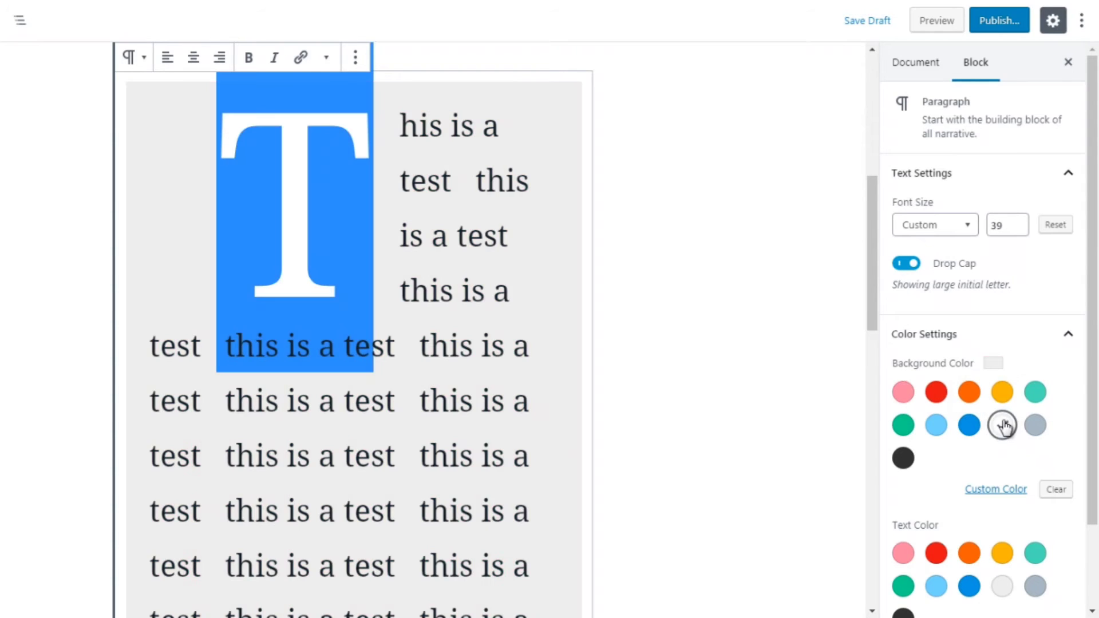
Step: Try the red and darker blue preset text colors on the test paragraph, ending with blue
{"action": "left_click_drag", "start_coordinate": [1094, 298], "coordinate": [1094, 356]}
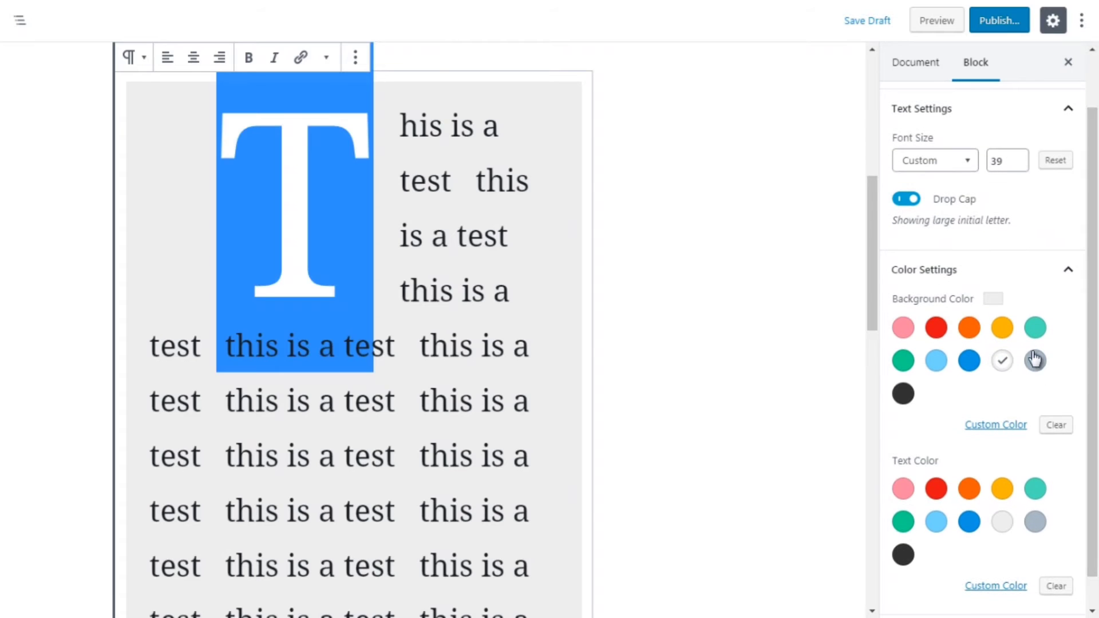
{"action": "left_click", "coordinate": [934, 494]}
{"action": "left_click", "coordinate": [967, 524]}
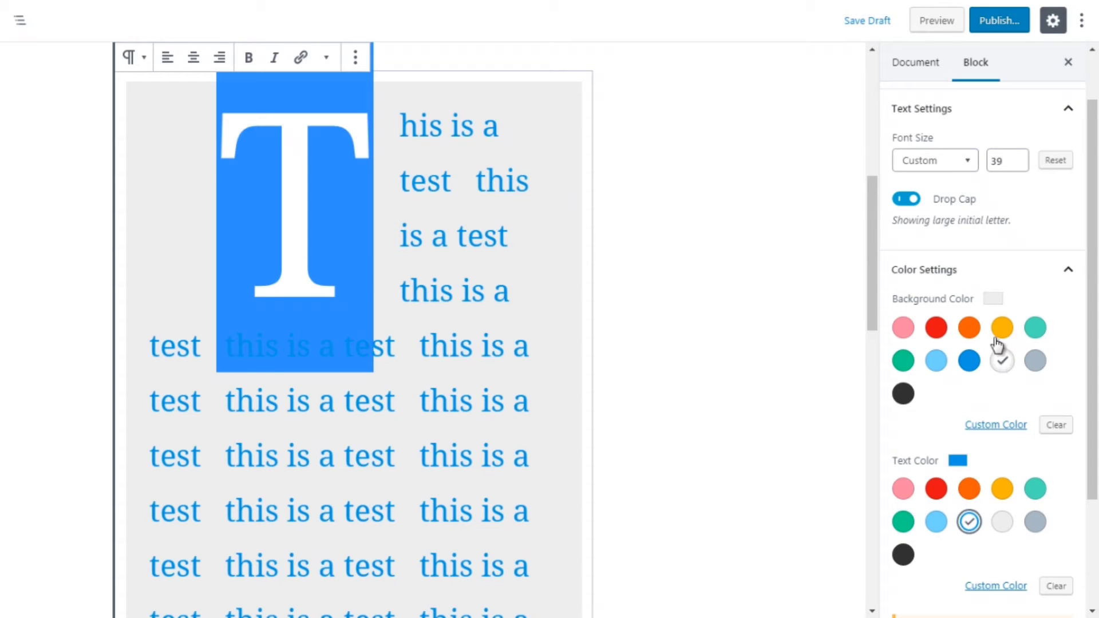
Step: Clear the test paragraph's background color and give it a very light blue custom background instead
{"action": "left_click_drag", "start_coordinate": [1094, 342], "coordinate": [1090, 445]}
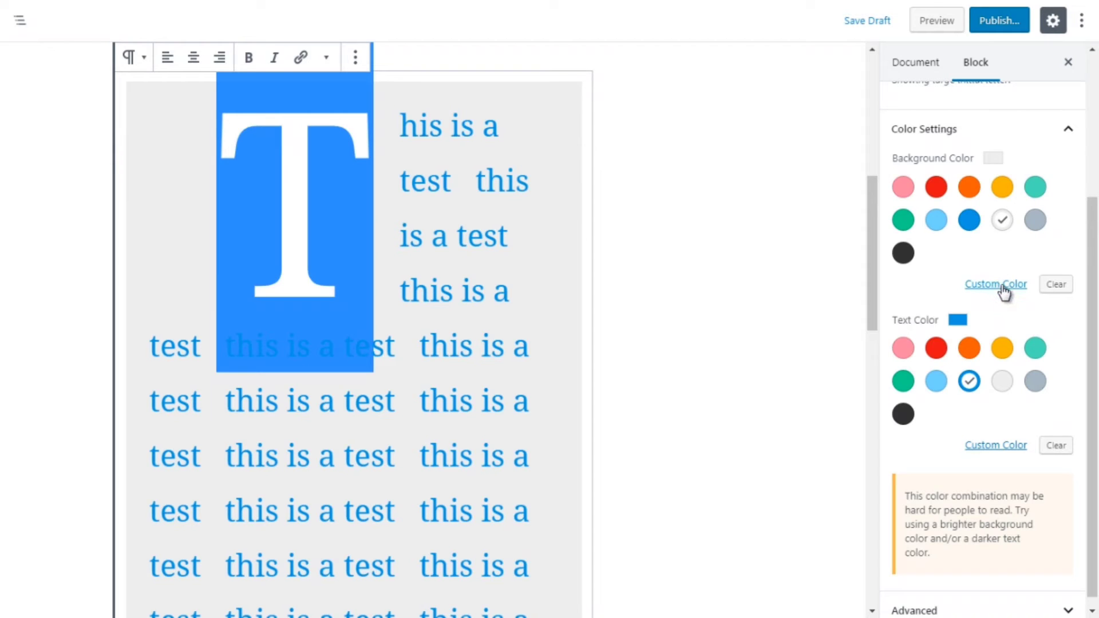
{"action": "left_click", "coordinate": [1057, 286]}
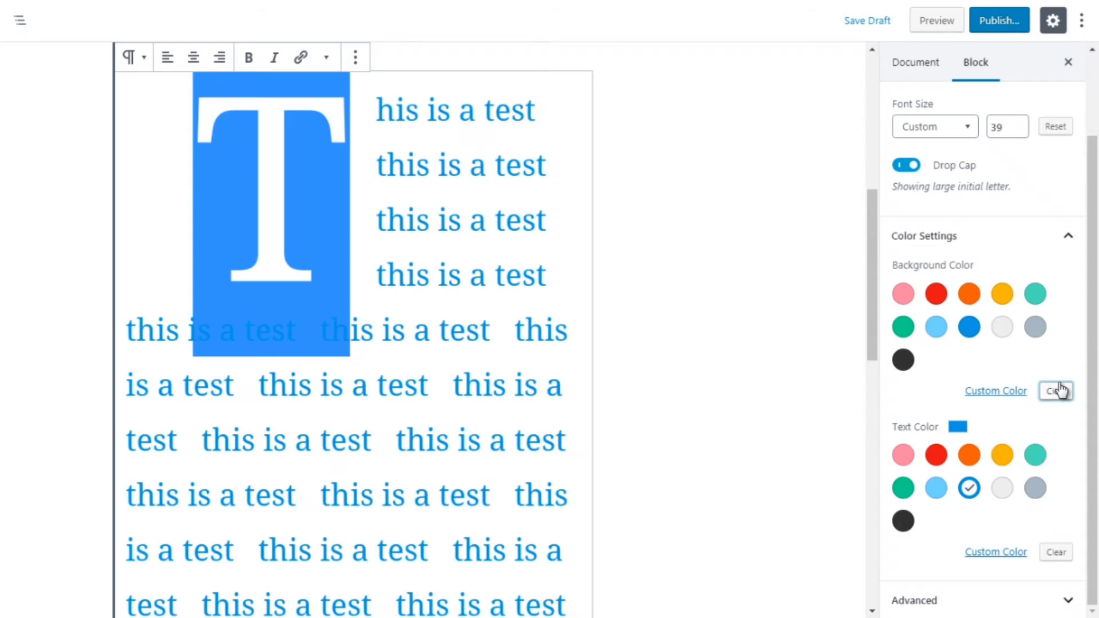
{"action": "left_click", "coordinate": [993, 391]}
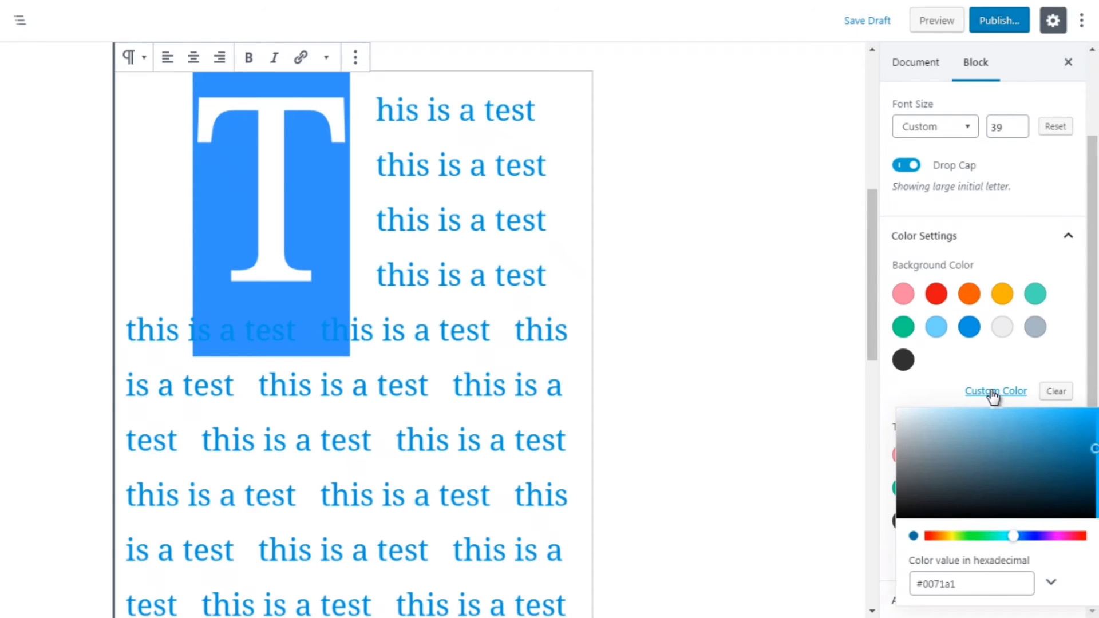
{"action": "left_click_drag", "start_coordinate": [980, 421], "coordinate": [1055, 422]}
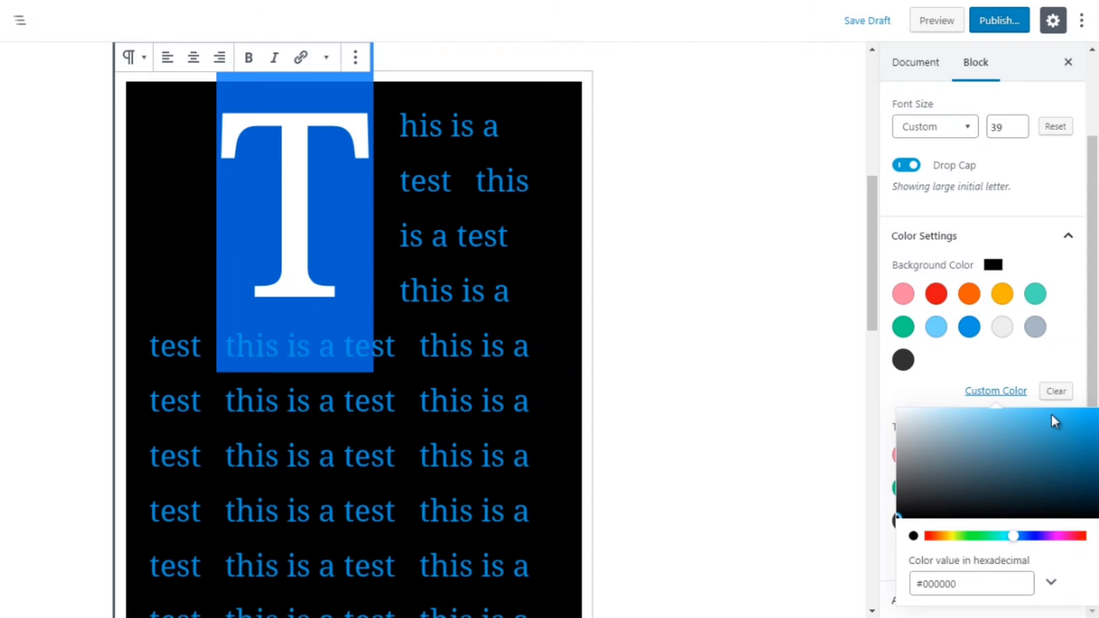
{"action": "left_click_drag", "start_coordinate": [943, 432], "coordinate": [903, 407]}
{"action": "left_click", "coordinate": [902, 406]}
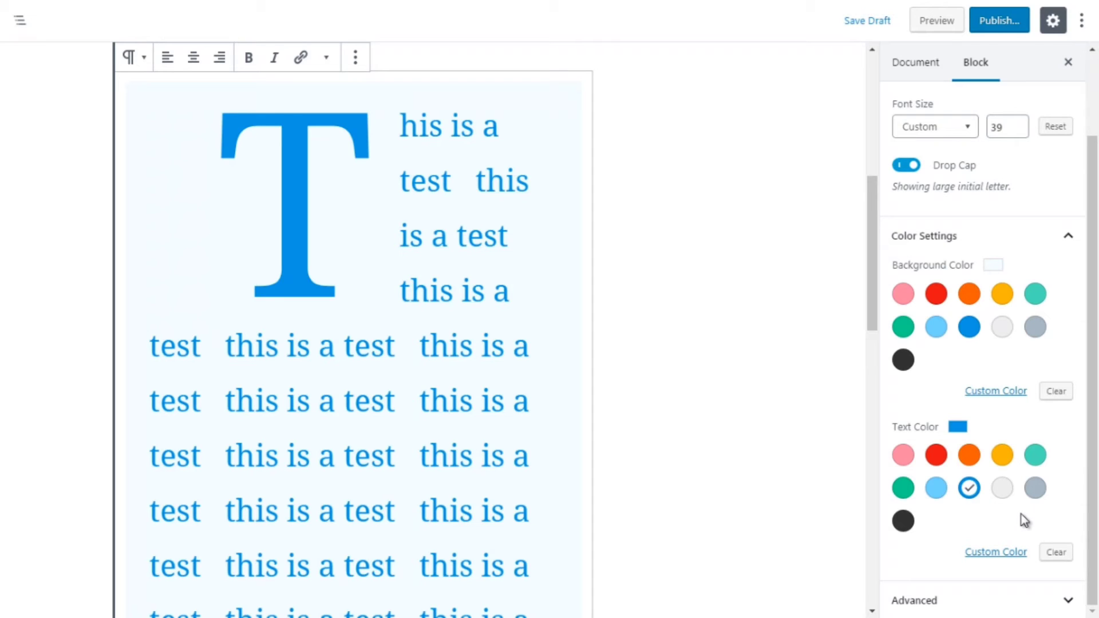
Step: Set a custom very dark navy text color for the test paragraph, after trying the mid-blue #518caf
{"action": "left_click", "coordinate": [996, 552]}
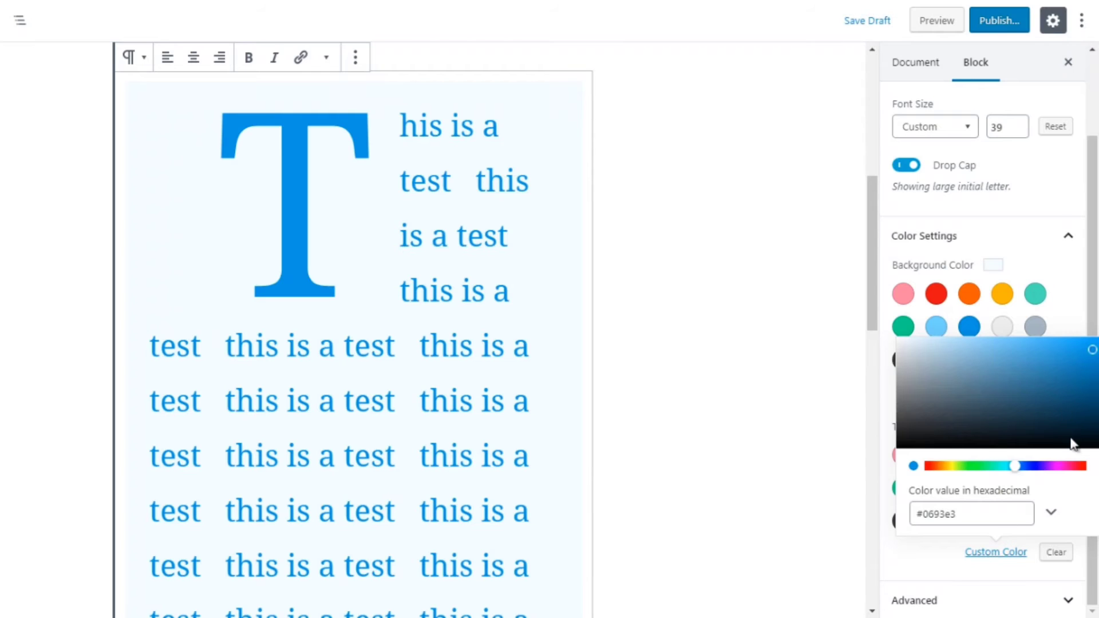
{"action": "left_click", "coordinate": [1005, 373]}
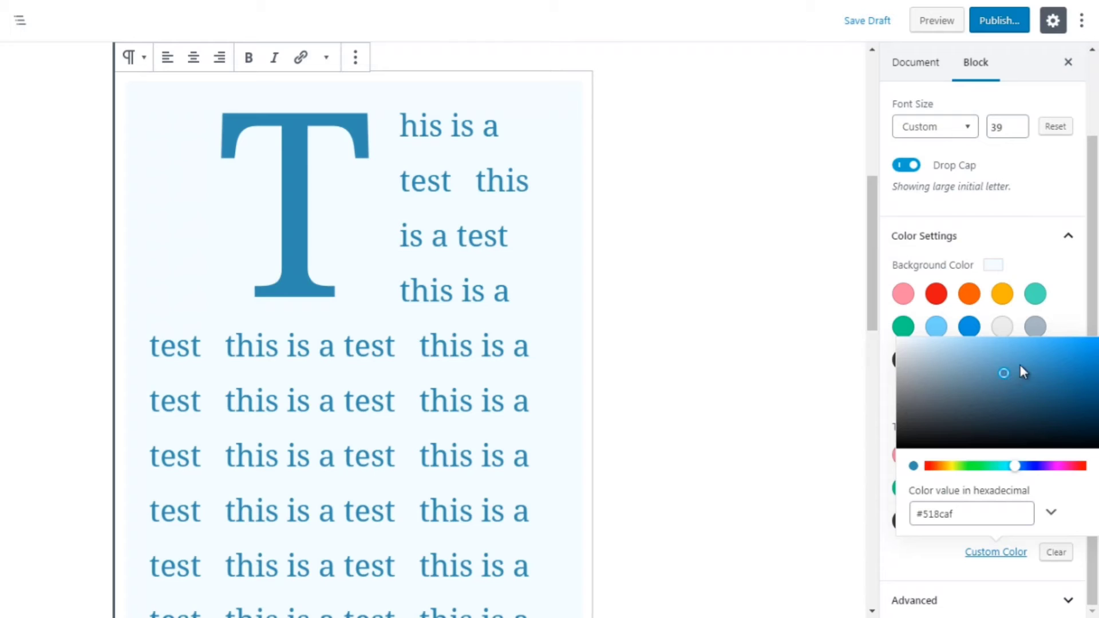
{"action": "left_click", "coordinate": [1077, 439]}
{"action": "left_click", "coordinate": [1069, 319]}
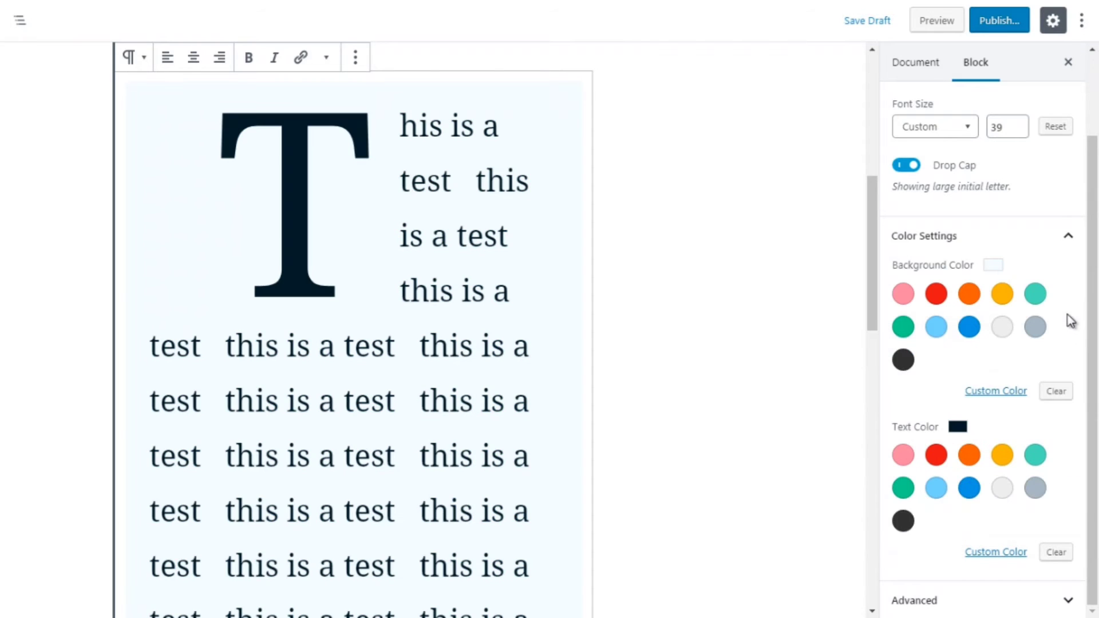
Step: Look at the Additional CSS Class field in the test paragraph's advanced settings, and collapse them again
{"action": "left_click", "coordinate": [912, 598]}
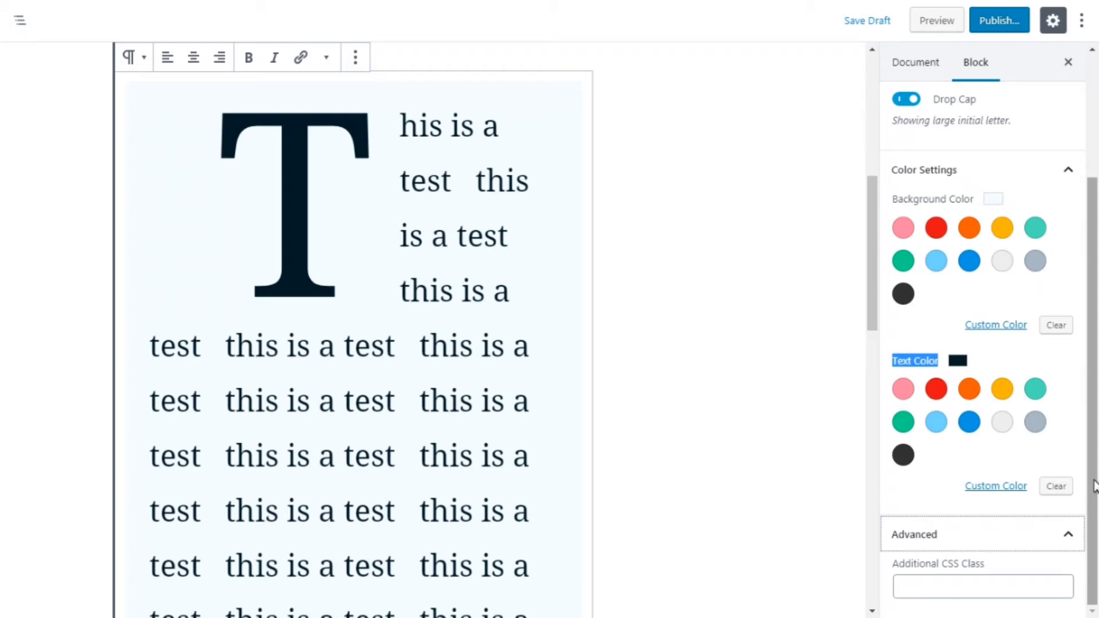
{"action": "left_click", "coordinate": [954, 577]}
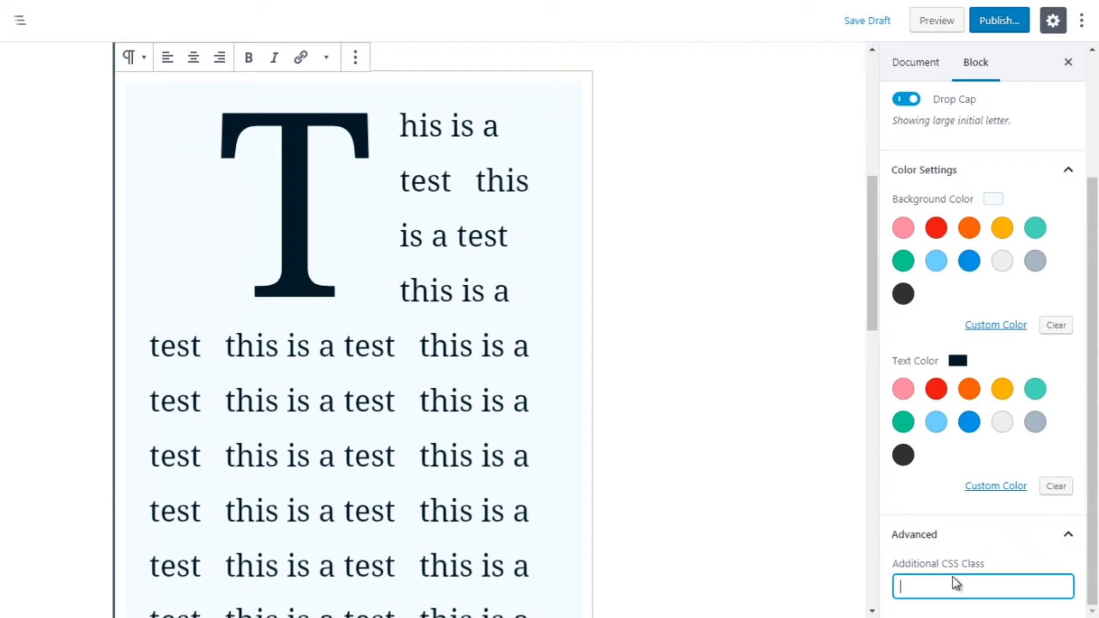
{"action": "left_click", "coordinate": [962, 545]}
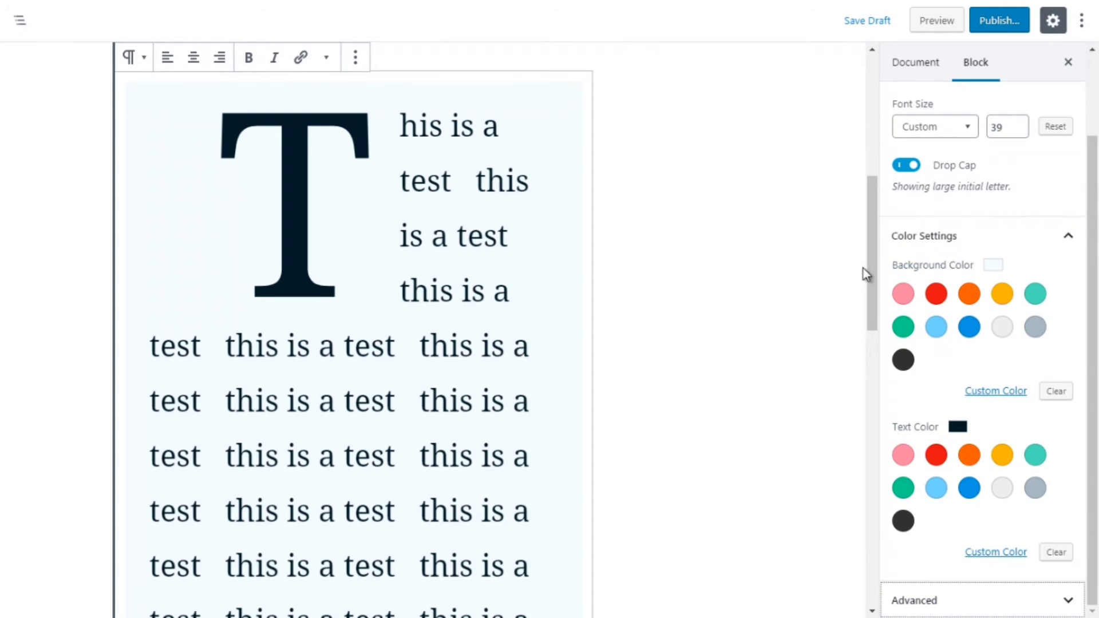
Step: Look through the Common Blocks available for insertion between the test paragraph and the Gallery block, then dismiss the block list
{"action": "scroll", "coordinate": [869, 257], "scroll_direction": "up", "scroll_amount": 1}
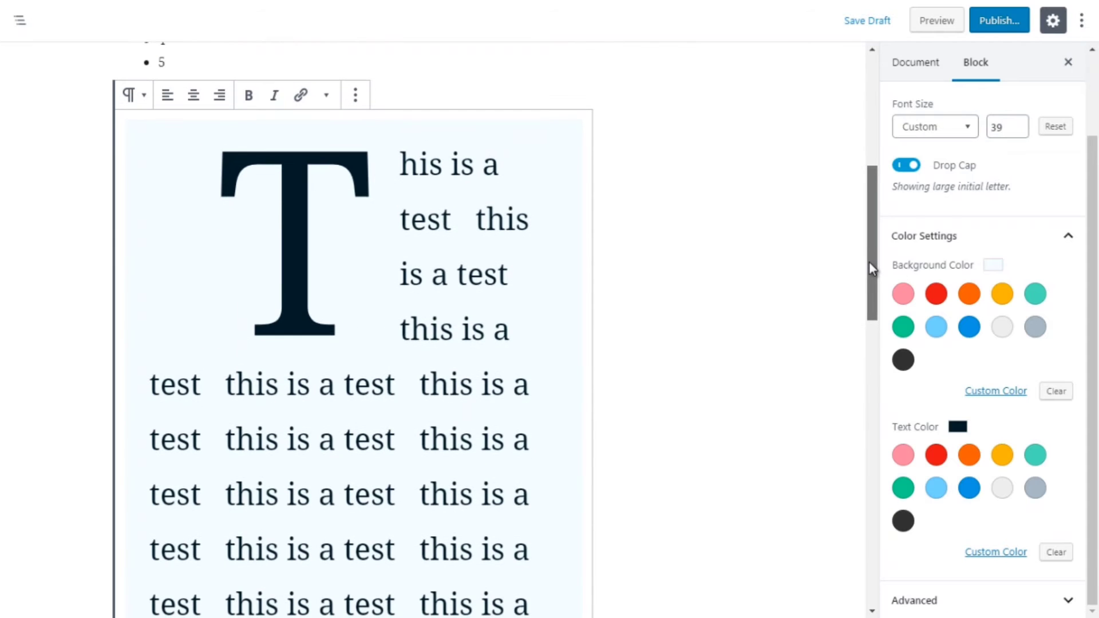
{"action": "left_click_drag", "start_coordinate": [869, 262], "coordinate": [868, 236]}
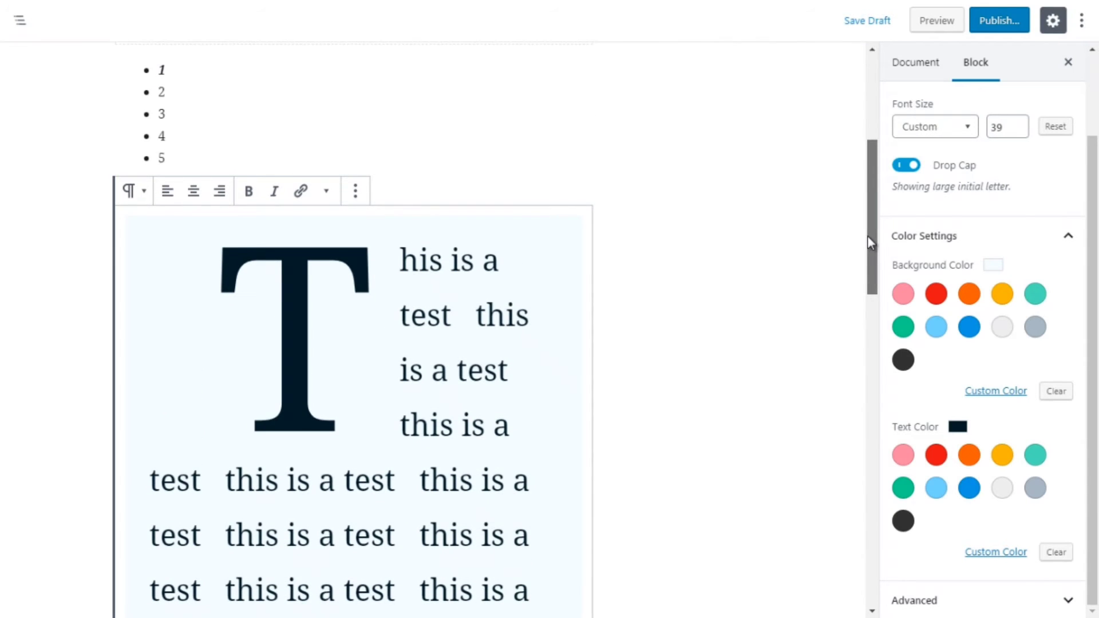
{"action": "scroll", "coordinate": [866, 366], "scroll_direction": "down", "scroll_amount": 10}
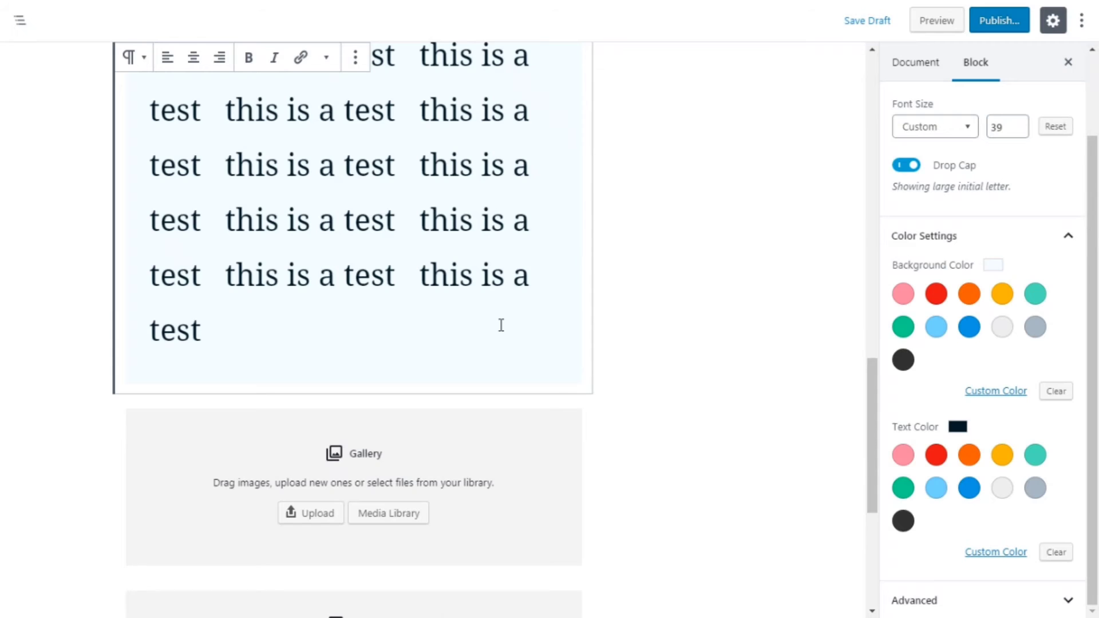
{"action": "left_click", "coordinate": [638, 354]}
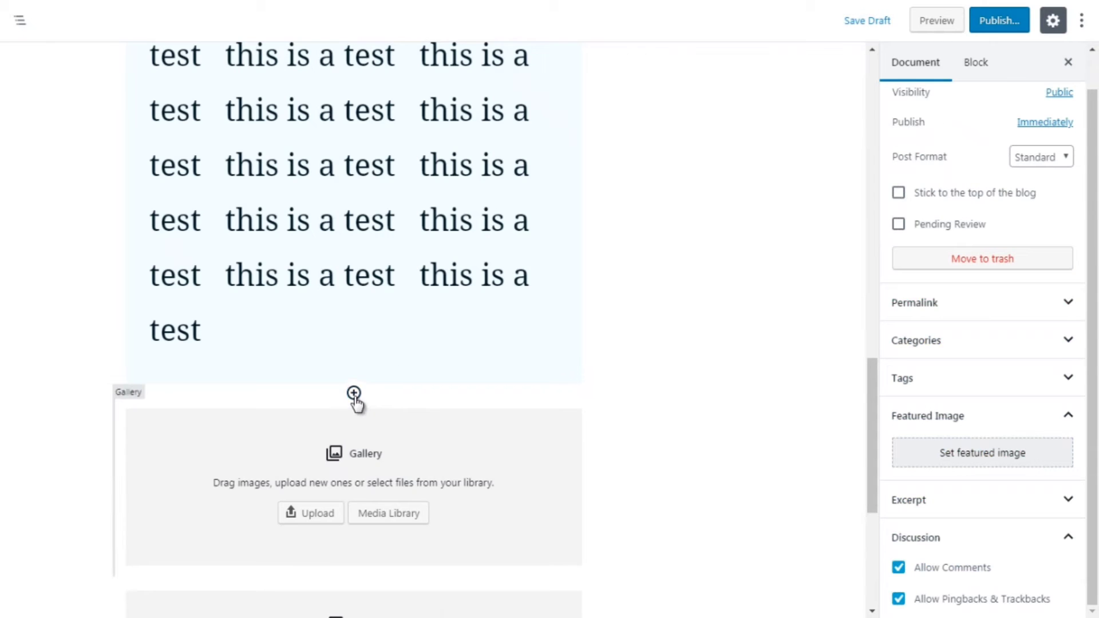
{"action": "left_click", "coordinate": [353, 395]}
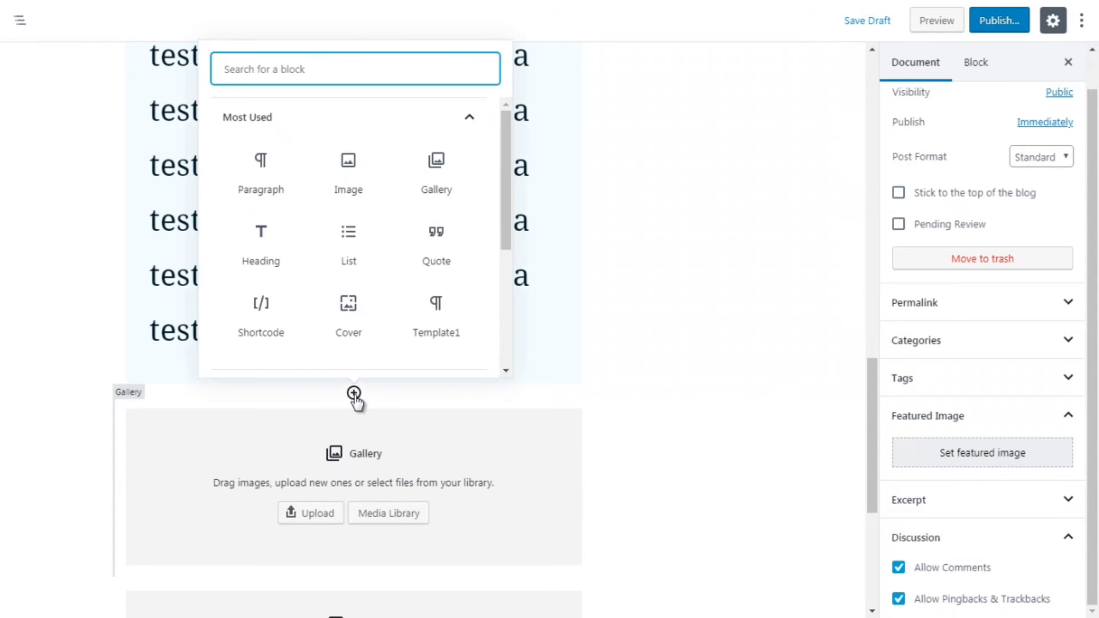
{"action": "left_click", "coordinate": [463, 118]}
{"action": "left_click", "coordinate": [430, 166]}
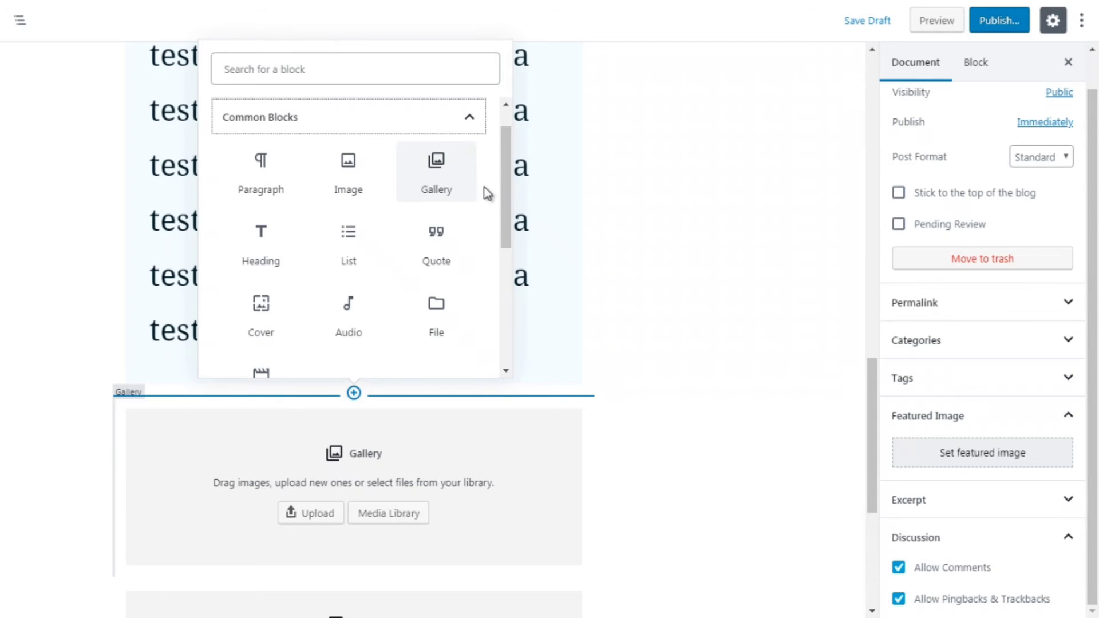
{"action": "left_click", "coordinate": [825, 381]}
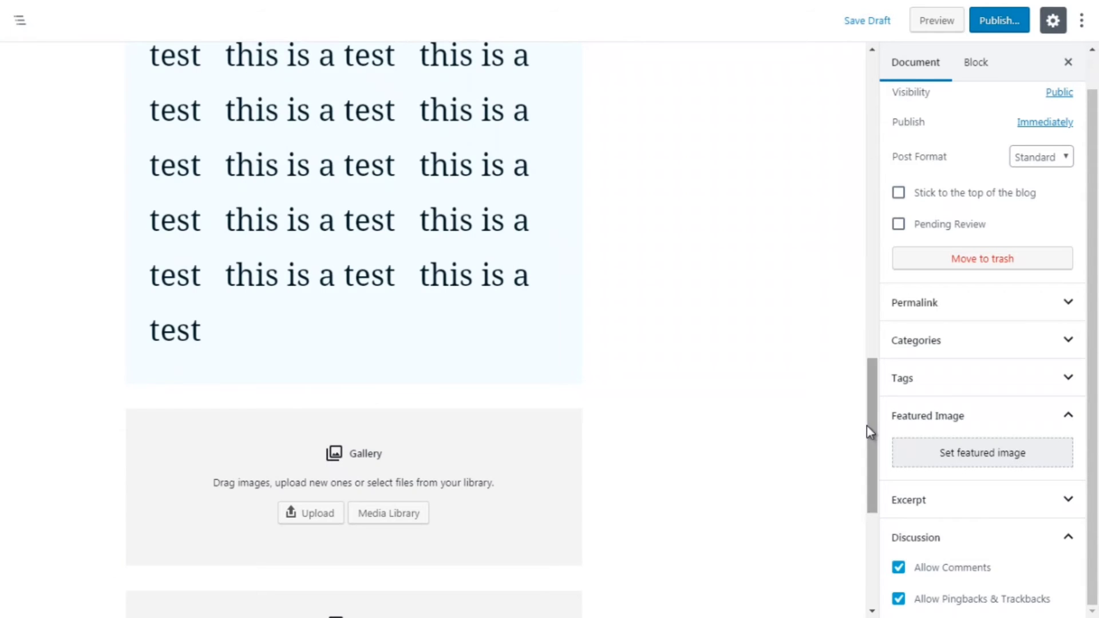
Step: View the block settings of the empty Image block and of the Gallery block above it
{"action": "left_click_drag", "start_coordinate": [870, 427], "coordinate": [872, 479]}
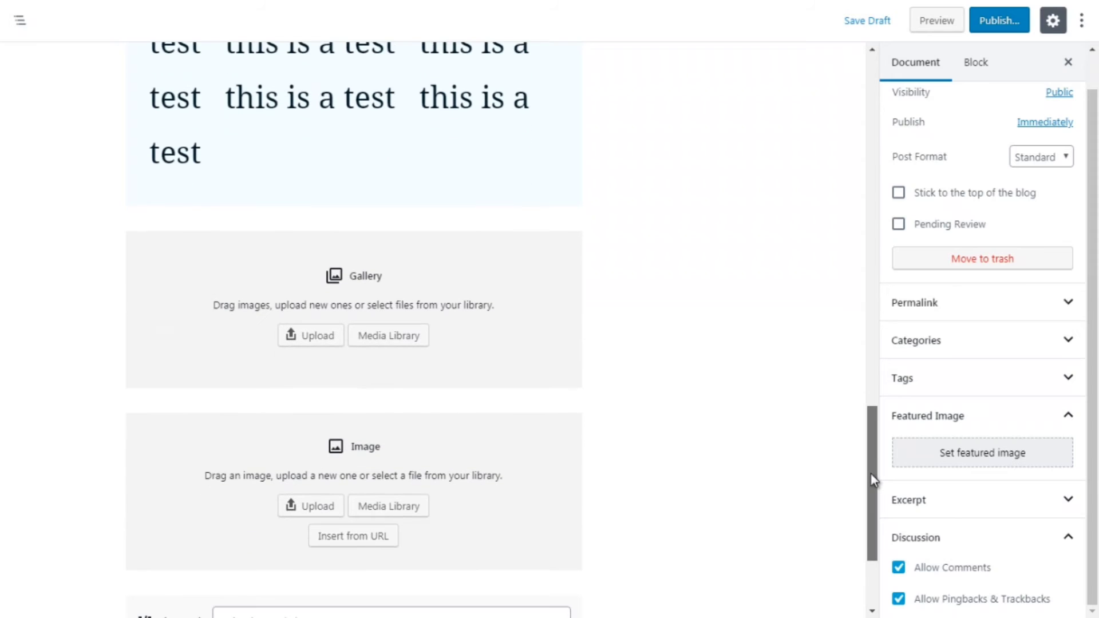
{"action": "left_click", "coordinate": [525, 462]}
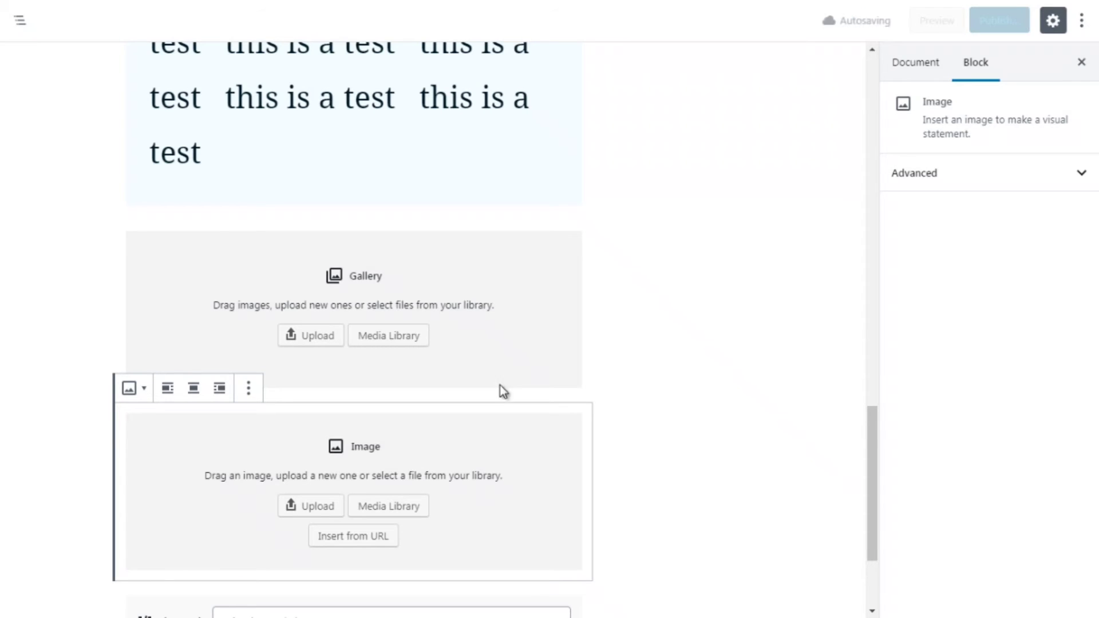
{"action": "left_click", "coordinate": [508, 344]}
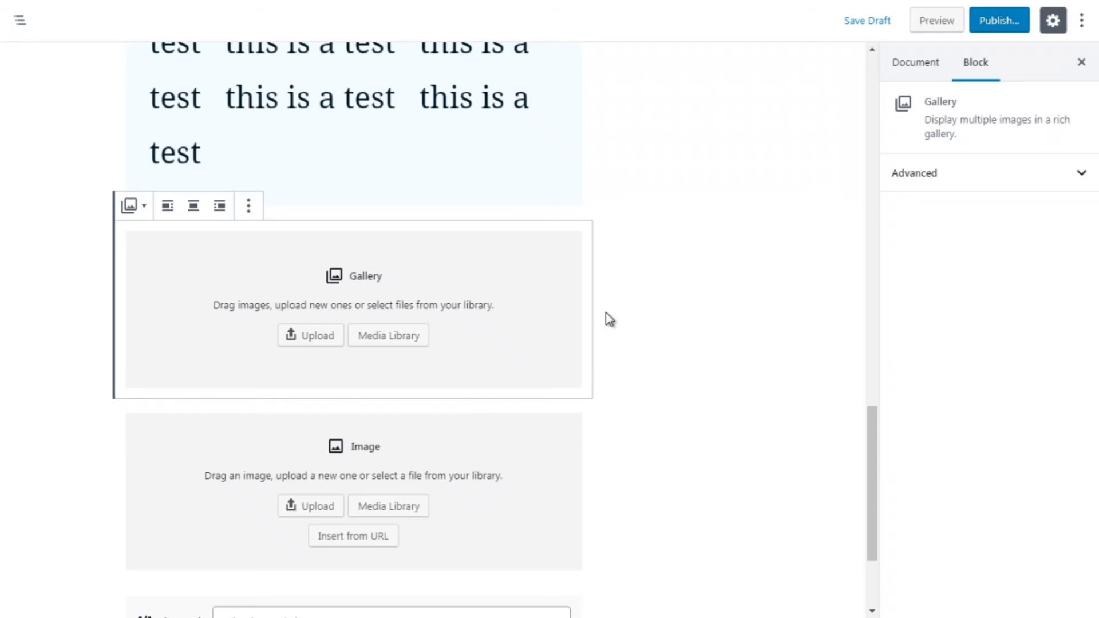
Step: Insert an empty List block from the Common Blocks between the test paragraph and the Gallery block, and deselect it
{"action": "left_click_drag", "start_coordinate": [870, 432], "coordinate": [867, 420]}
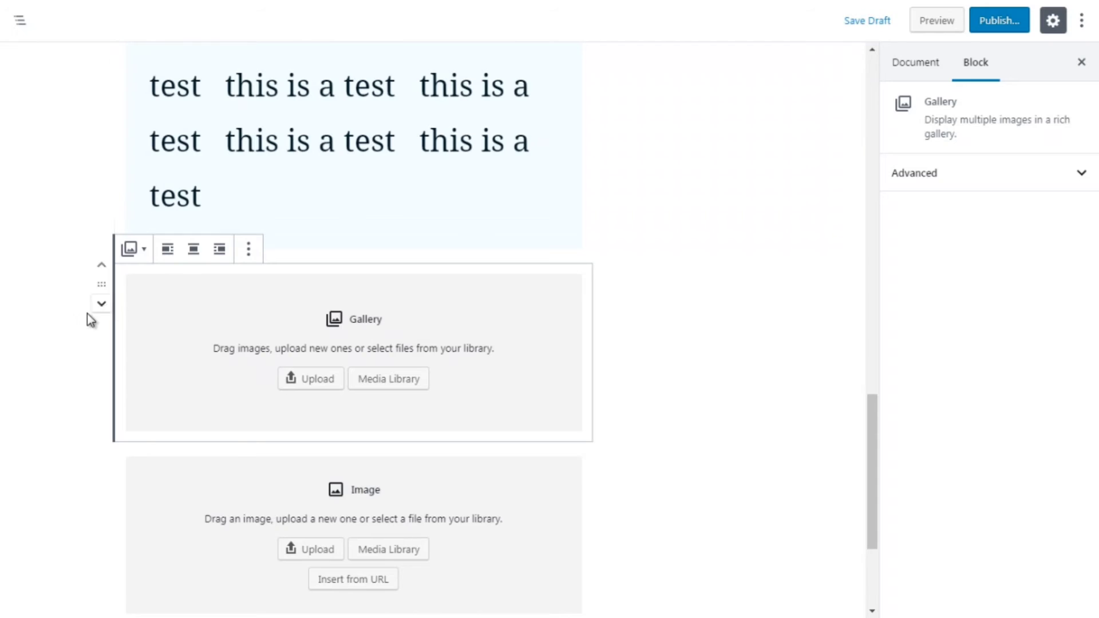
{"action": "left_click", "coordinate": [103, 303]}
{"action": "left_click", "coordinate": [353, 259]}
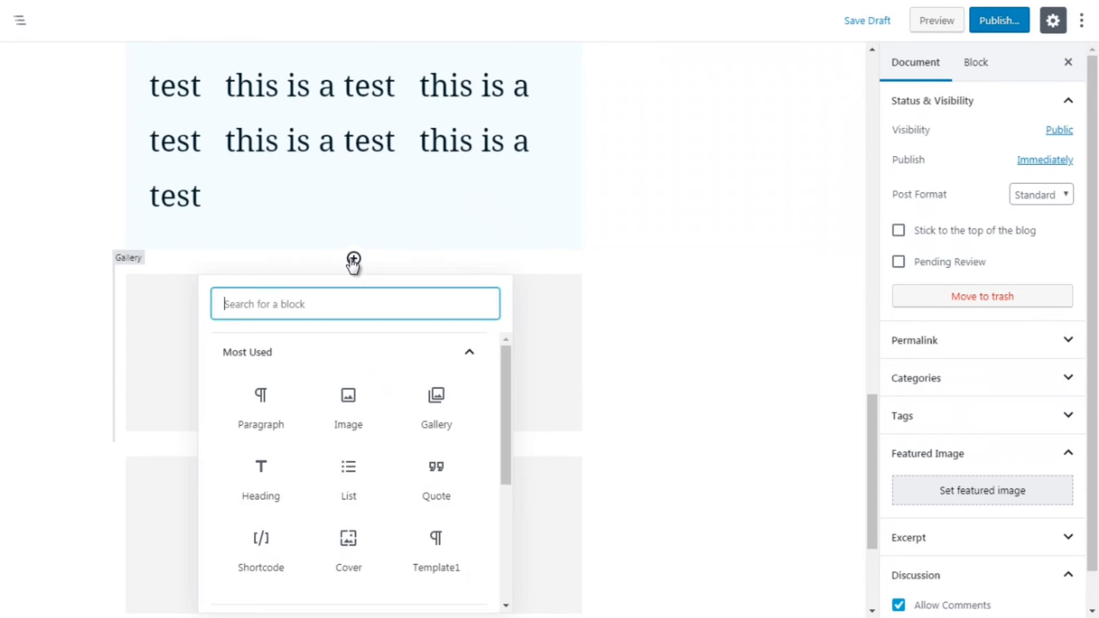
{"action": "left_click", "coordinate": [473, 354]}
{"action": "left_click", "coordinate": [475, 386]}
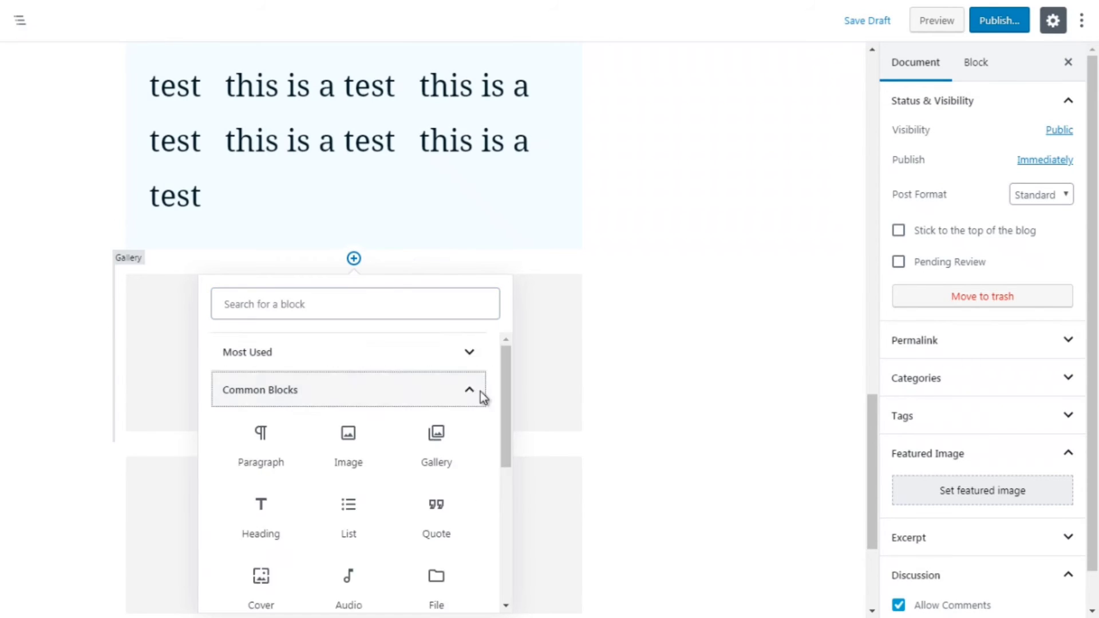
{"action": "left_click_drag", "start_coordinate": [504, 404], "coordinate": [505, 415]}
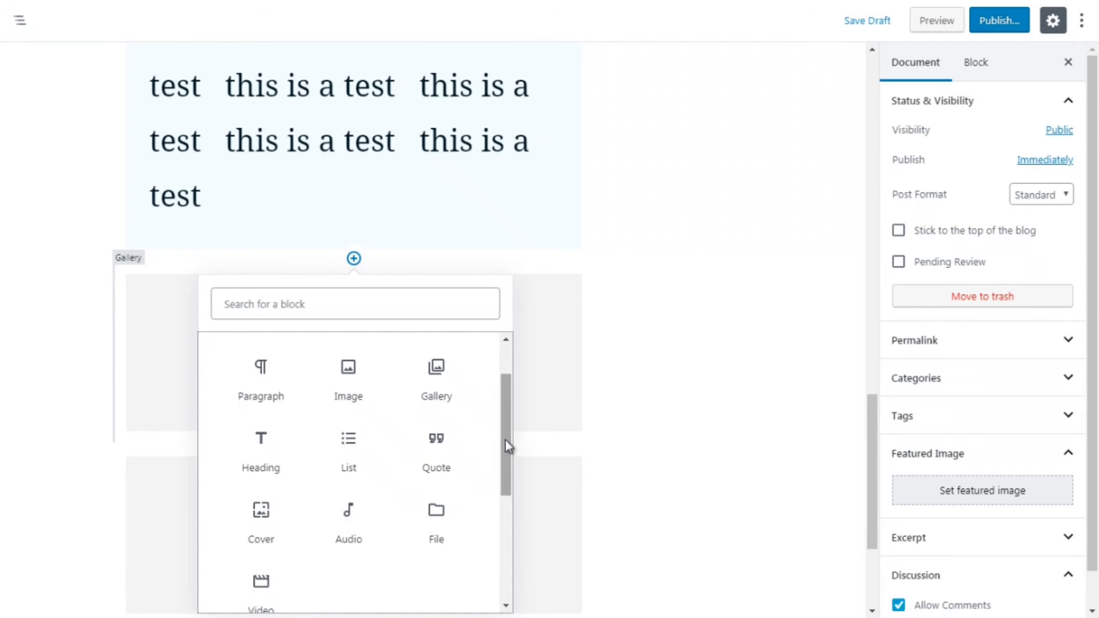
{"action": "left_click_drag", "start_coordinate": [507, 444], "coordinate": [510, 471]}
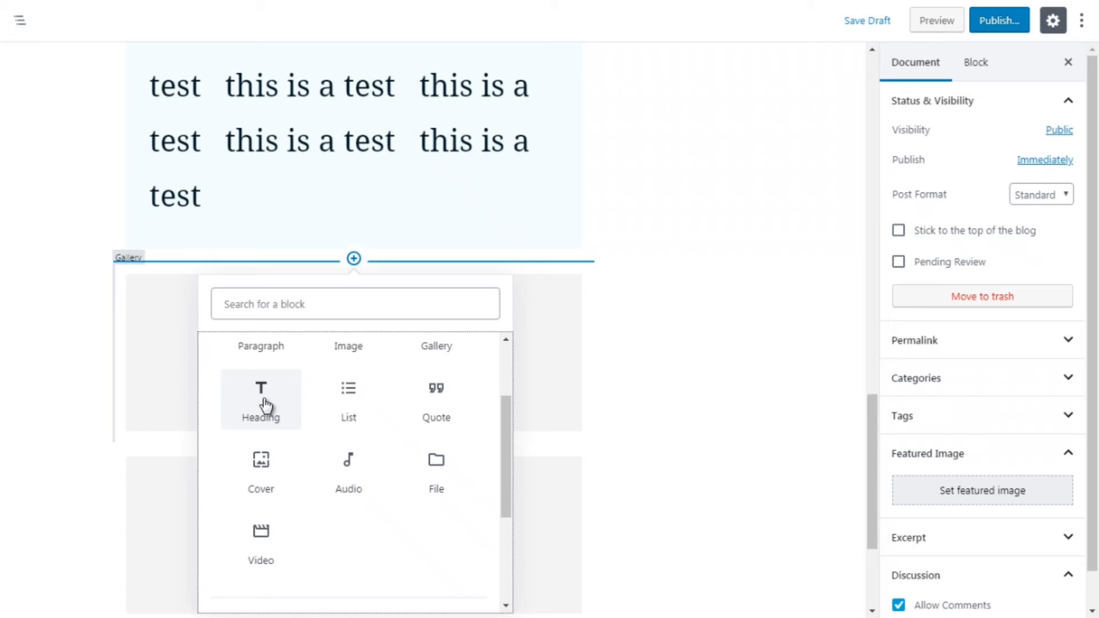
{"action": "left_click", "coordinate": [356, 416]}
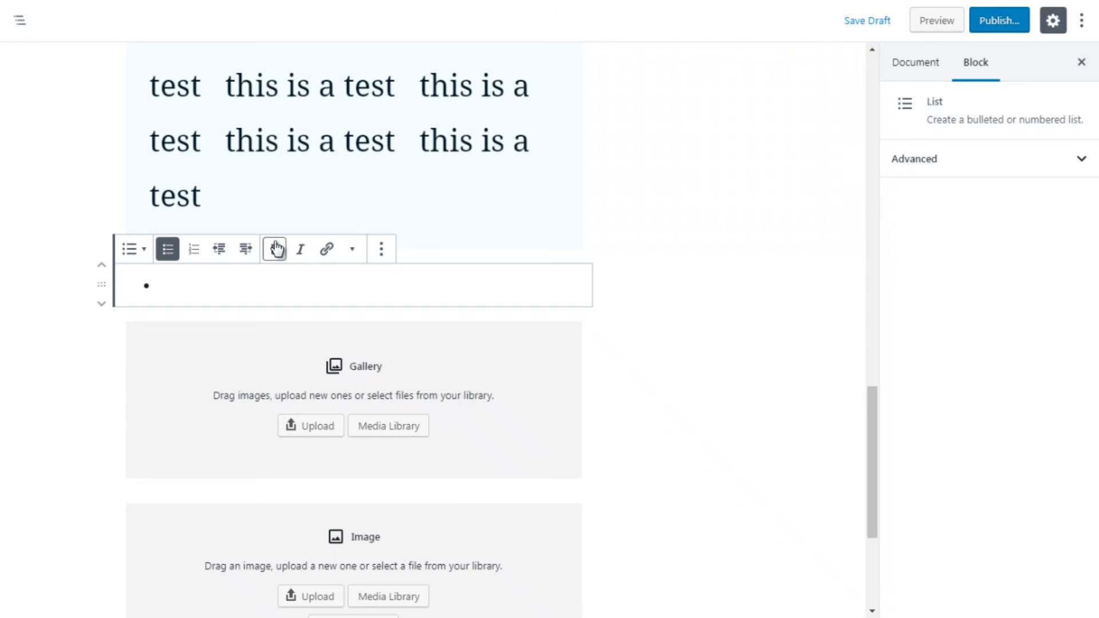
{"action": "left_click", "coordinate": [73, 348]}
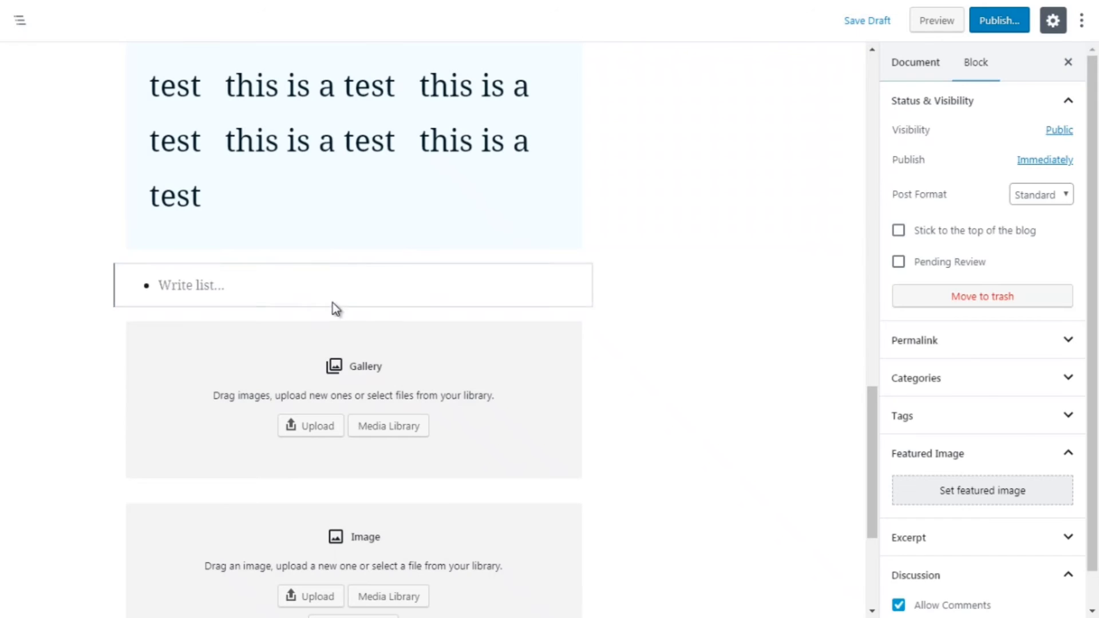
Step: Insert a Quote block from the Common Blocks between the empty list and the Gallery block, with the text "test"
{"action": "left_click", "coordinate": [354, 306]}
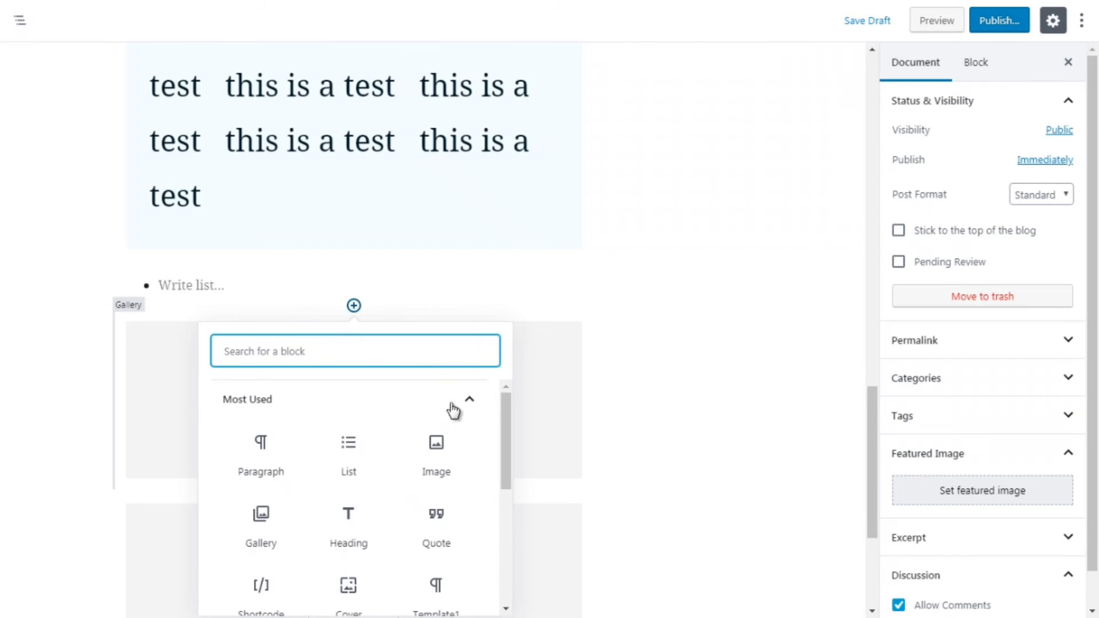
{"action": "left_click", "coordinate": [478, 404]}
{"action": "left_click", "coordinate": [450, 437]}
{"action": "left_click_drag", "start_coordinate": [502, 424], "coordinate": [503, 476]}
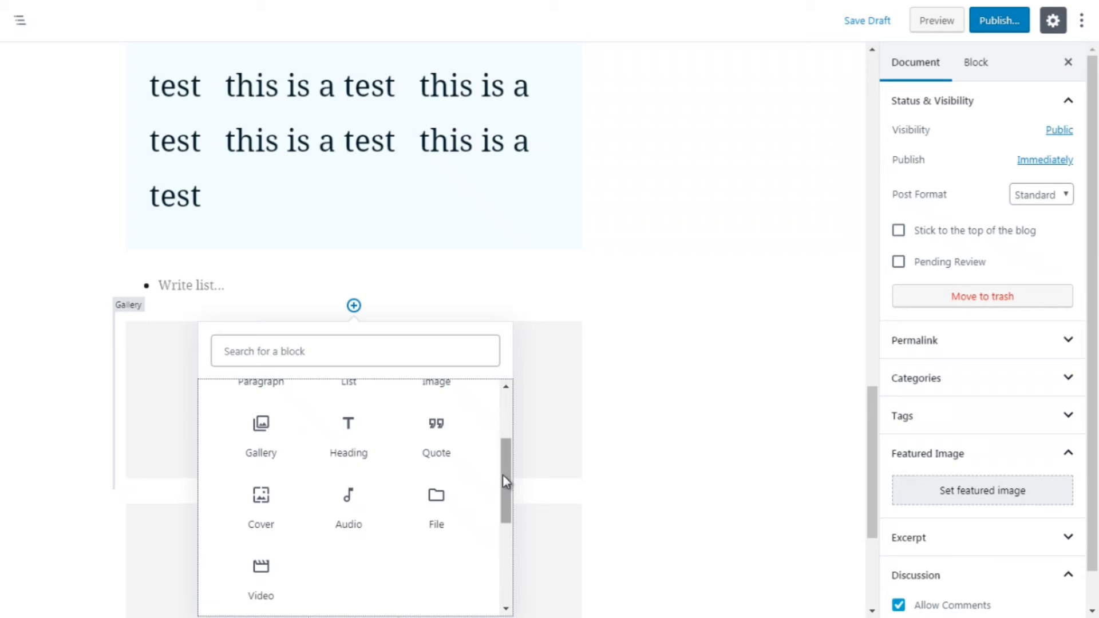
{"action": "left_click", "coordinate": [433, 443]}
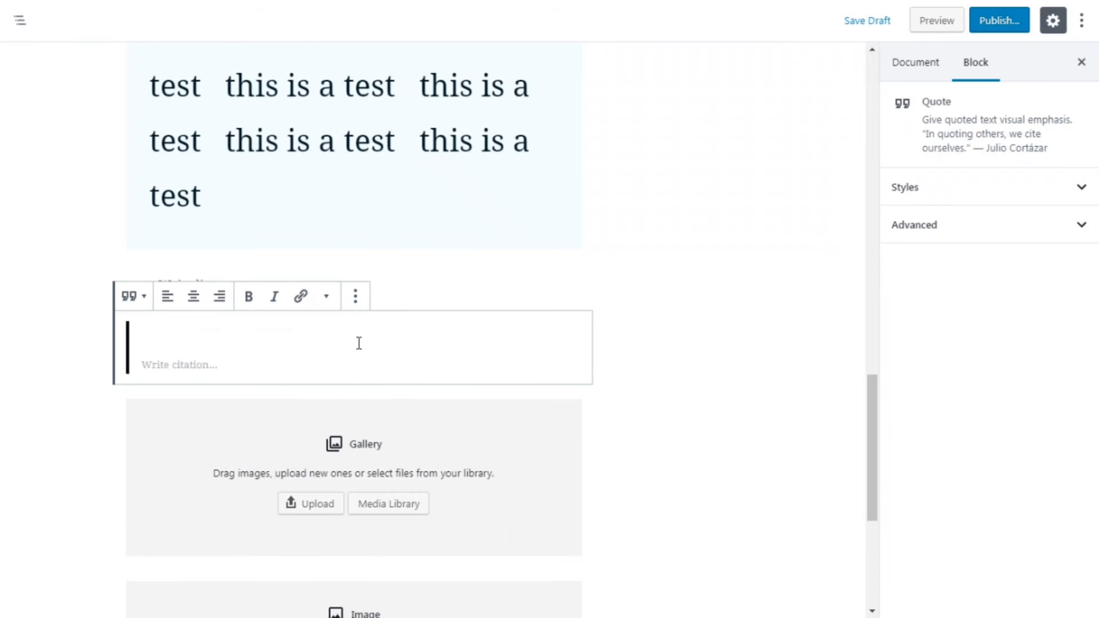
{"action": "type", "text": "test"}
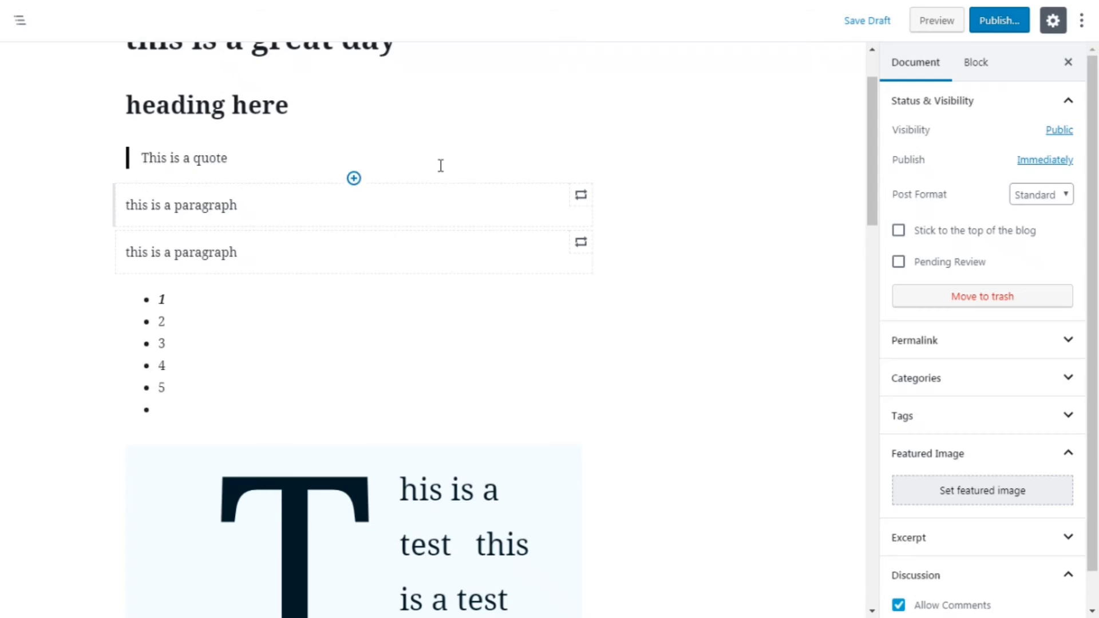
Step: Set the style of the "This is a quote" block to Large, after comparing it with Default
{"action": "left_click", "coordinate": [441, 165]}
{"action": "left_click", "coordinate": [950, 191]}
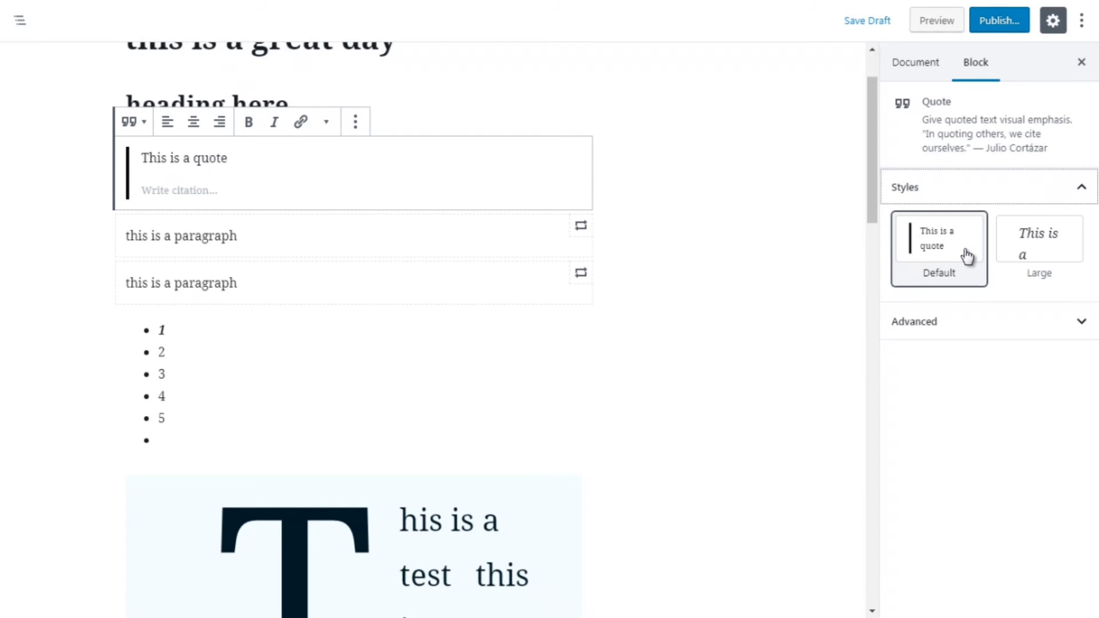
{"action": "left_click", "coordinate": [1032, 255]}
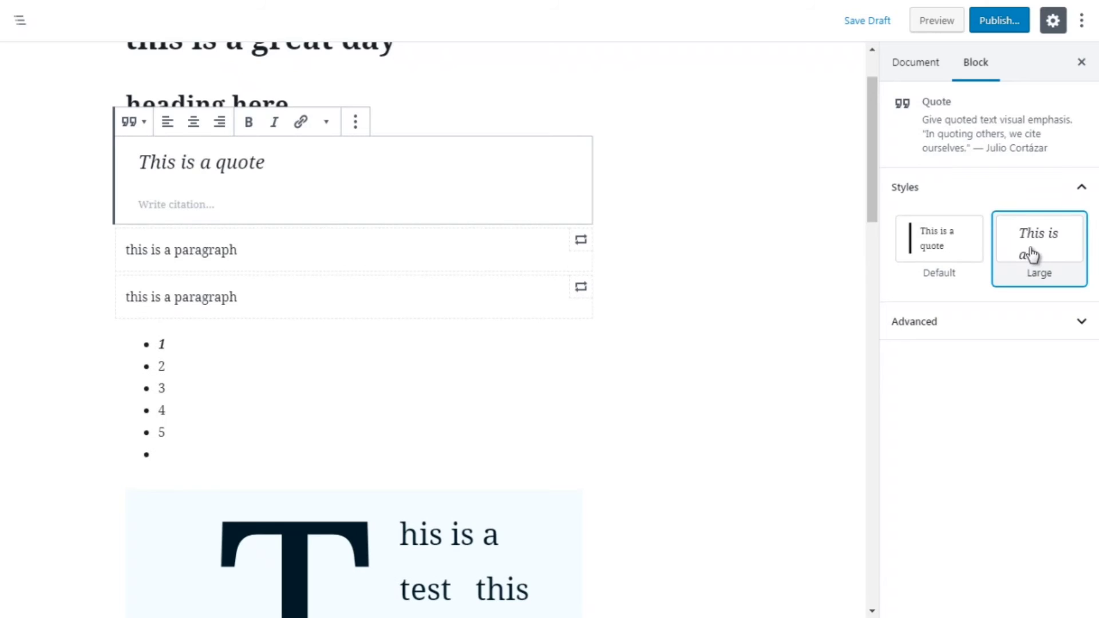
{"action": "left_click", "coordinate": [953, 254]}
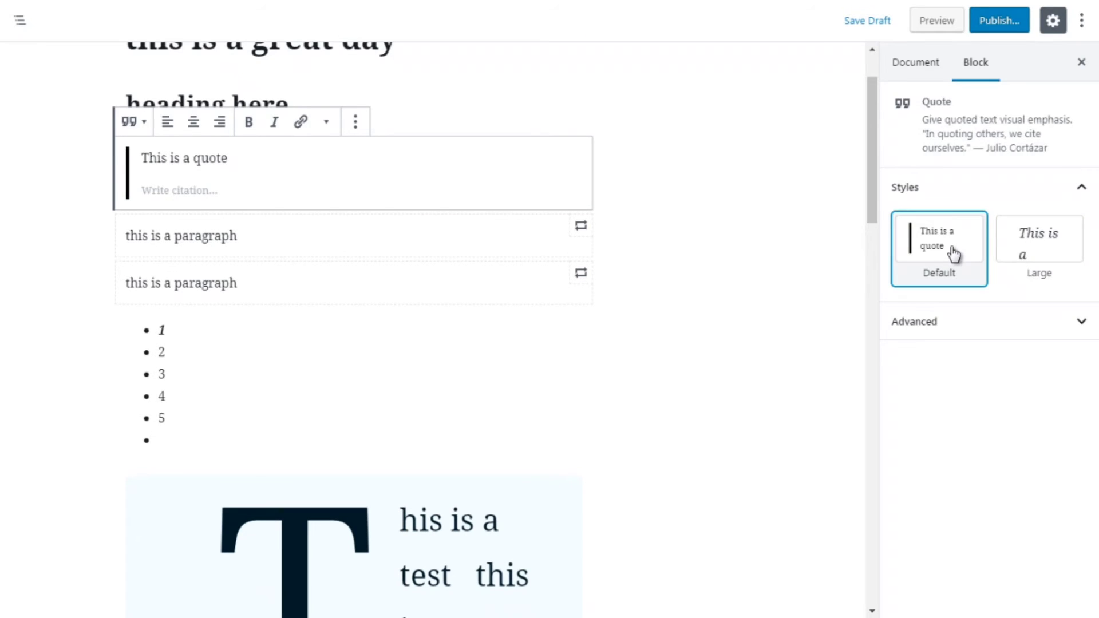
{"action": "left_click", "coordinate": [1045, 253]}
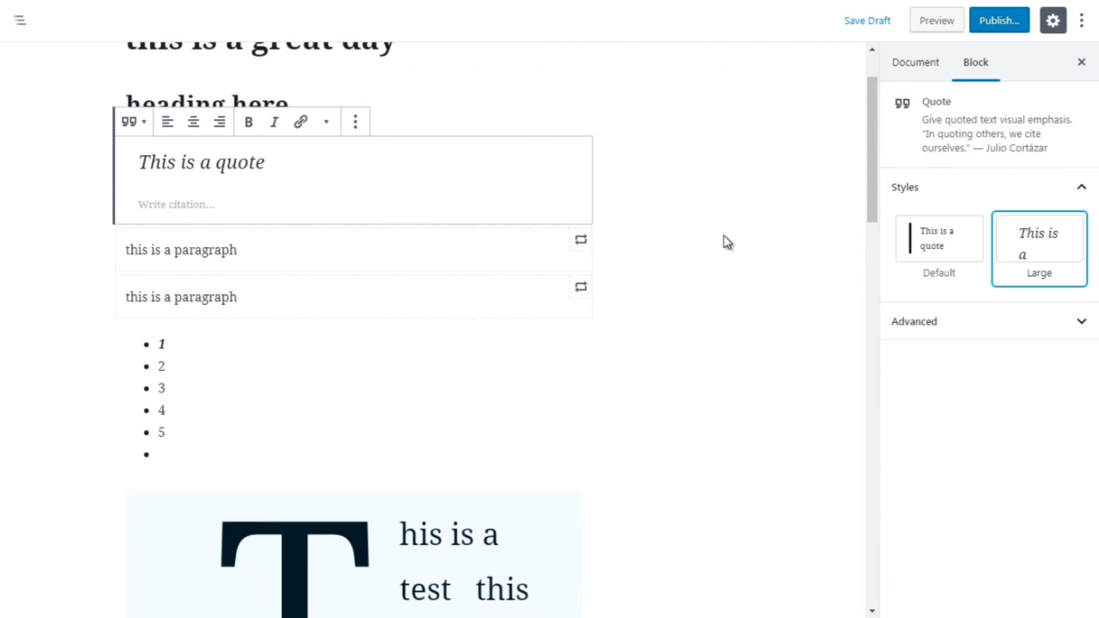
Step: Expand and collapse the quote block's advanced settings, and deselect the block
{"action": "left_click", "coordinate": [963, 321]}
{"action": "left_click", "coordinate": [963, 322]}
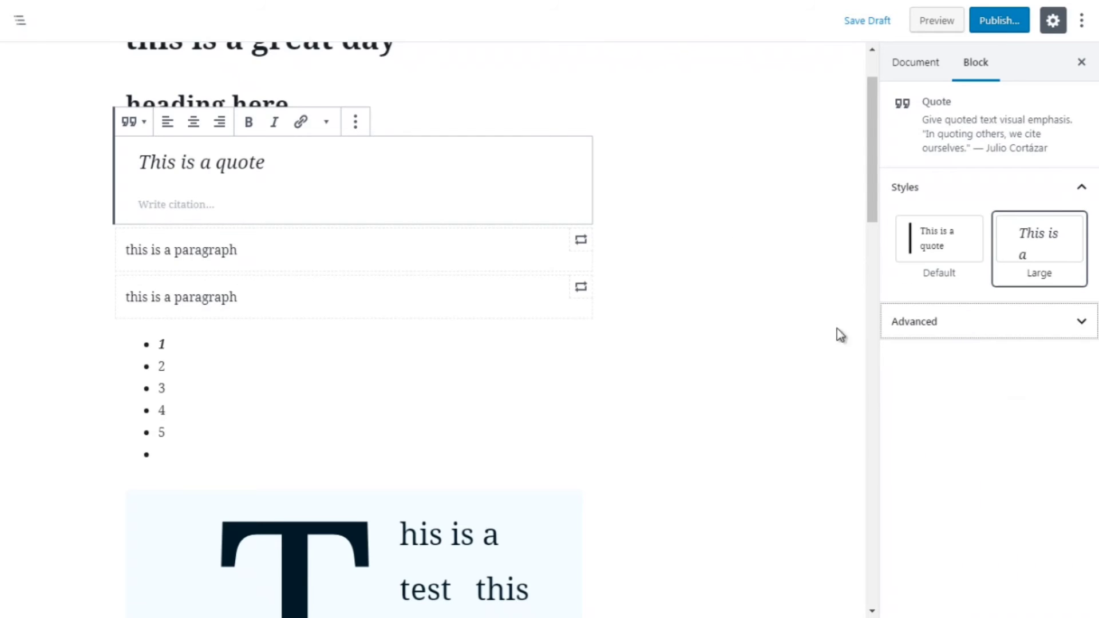
{"action": "left_click", "coordinate": [765, 331]}
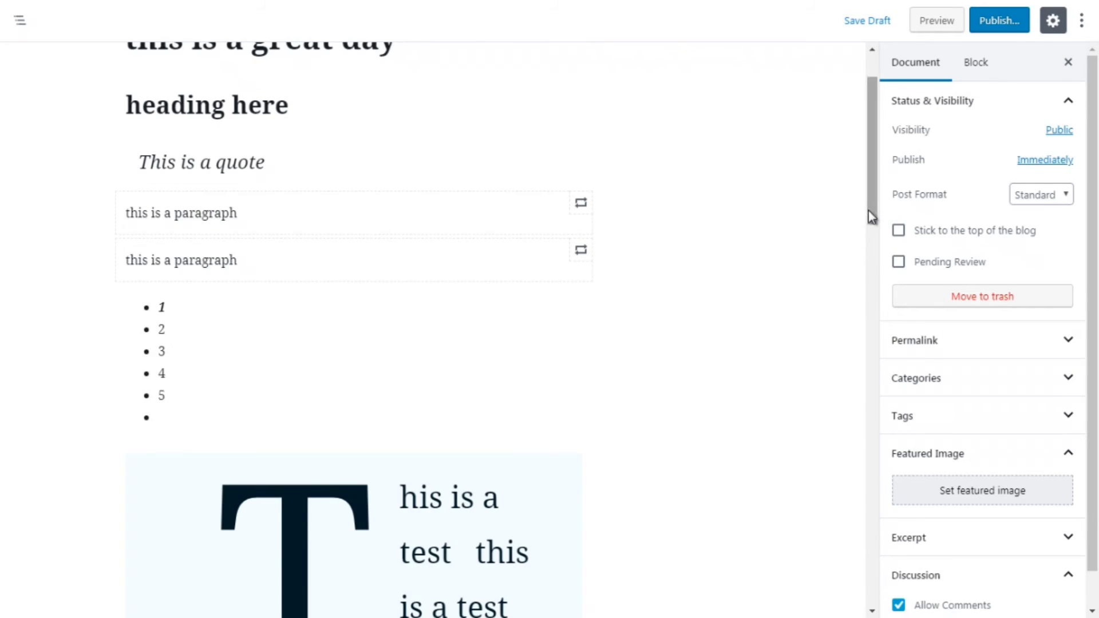
Step: Insert an Audio block from the Common Blocks between the second reusable paragraph and the bulleted list, and deselect it
{"action": "left_click_drag", "start_coordinate": [868, 211], "coordinate": [871, 219]}
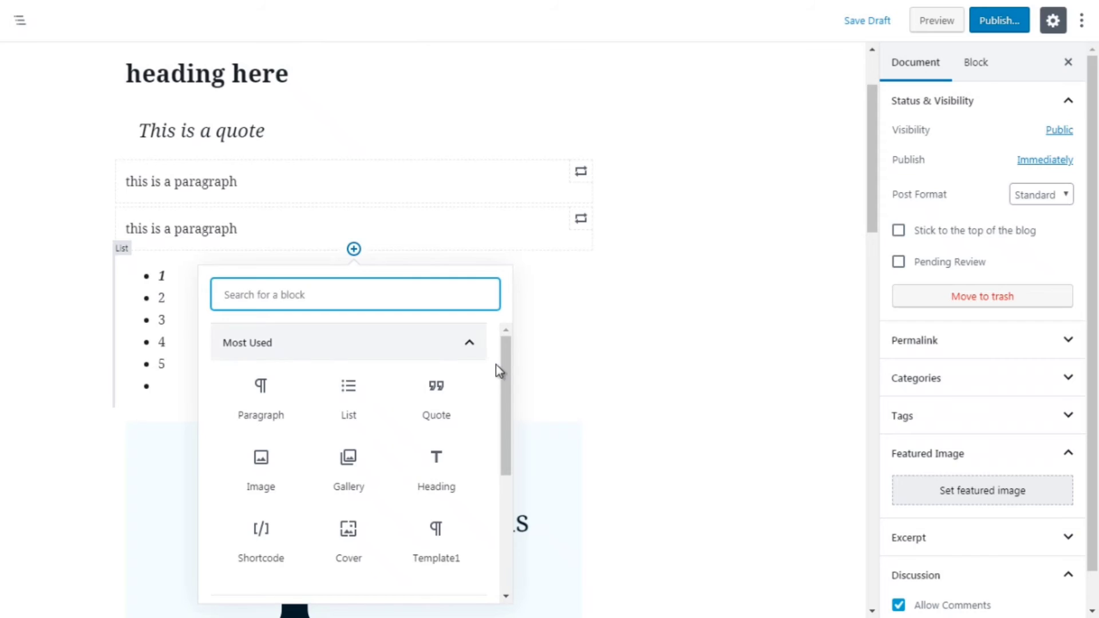
{"action": "left_click", "coordinate": [471, 343]}
{"action": "left_click", "coordinate": [471, 380]}
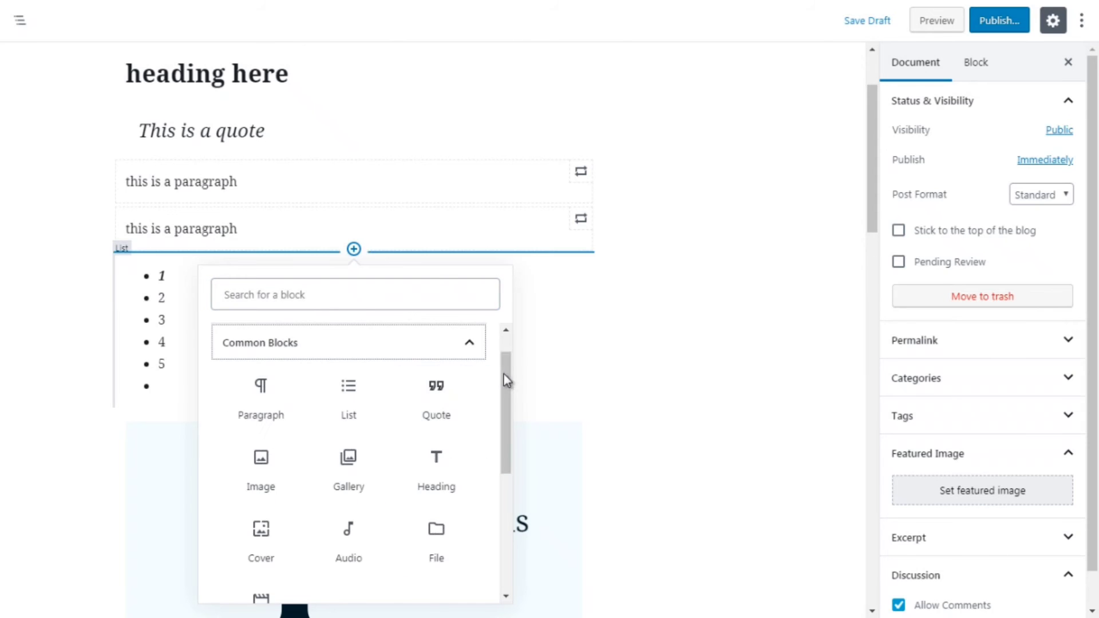
{"action": "left_click_drag", "start_coordinate": [506, 386], "coordinate": [507, 404]}
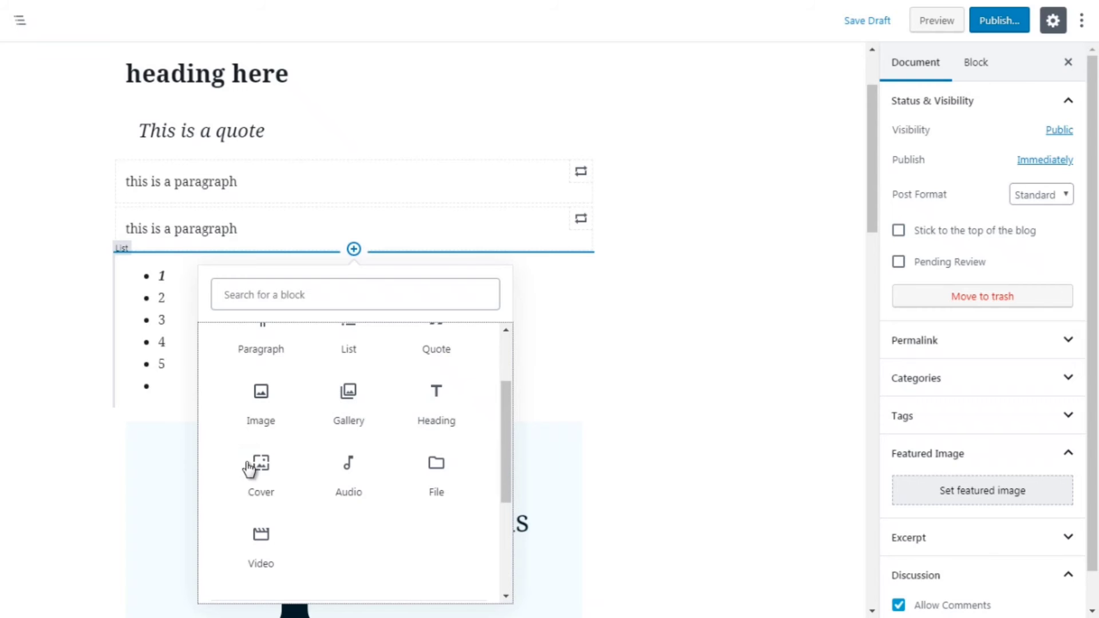
{"action": "left_click", "coordinate": [354, 482]}
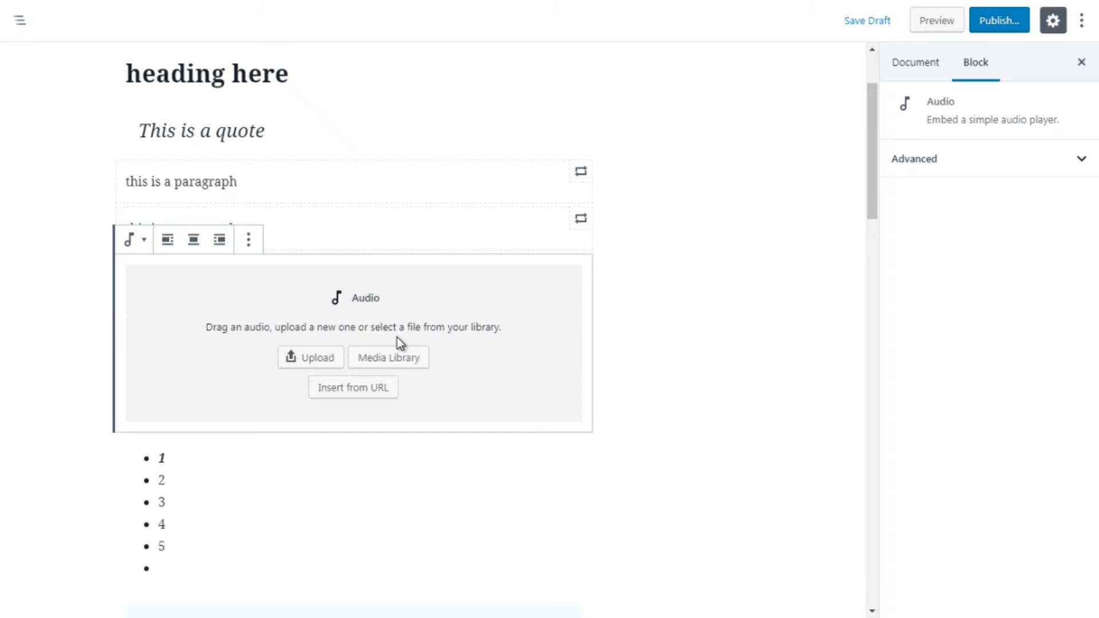
{"action": "left_click", "coordinate": [643, 319]}
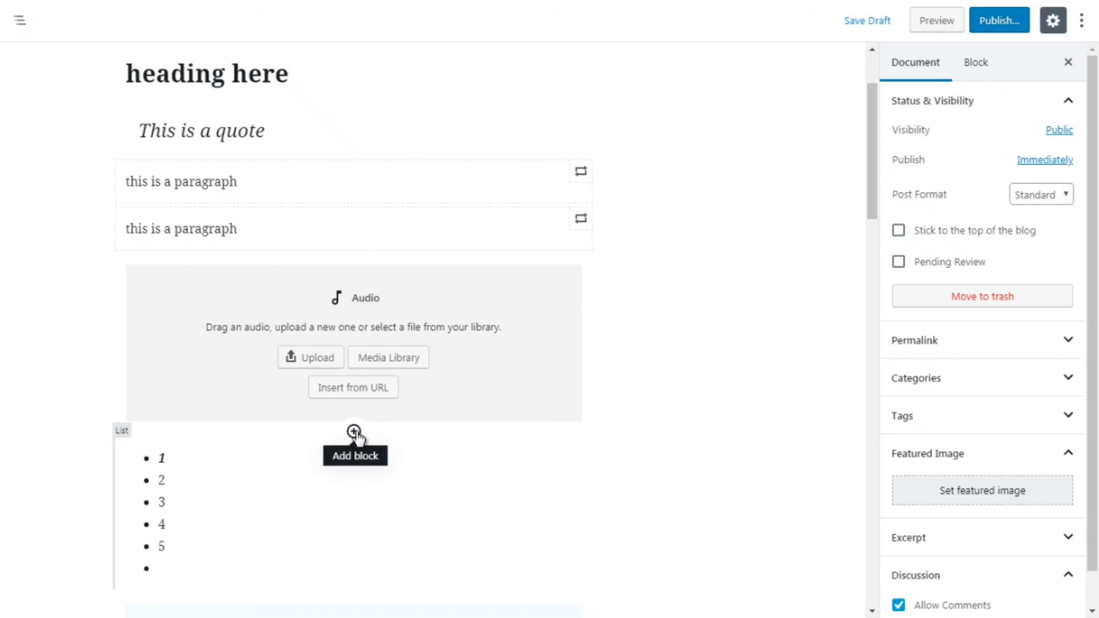
Step: Insert a File block from the Common Blocks between the Audio block and the bulleted list, and deselect it
{"action": "left_click", "coordinate": [355, 433]}
{"action": "left_click", "coordinate": [468, 155]}
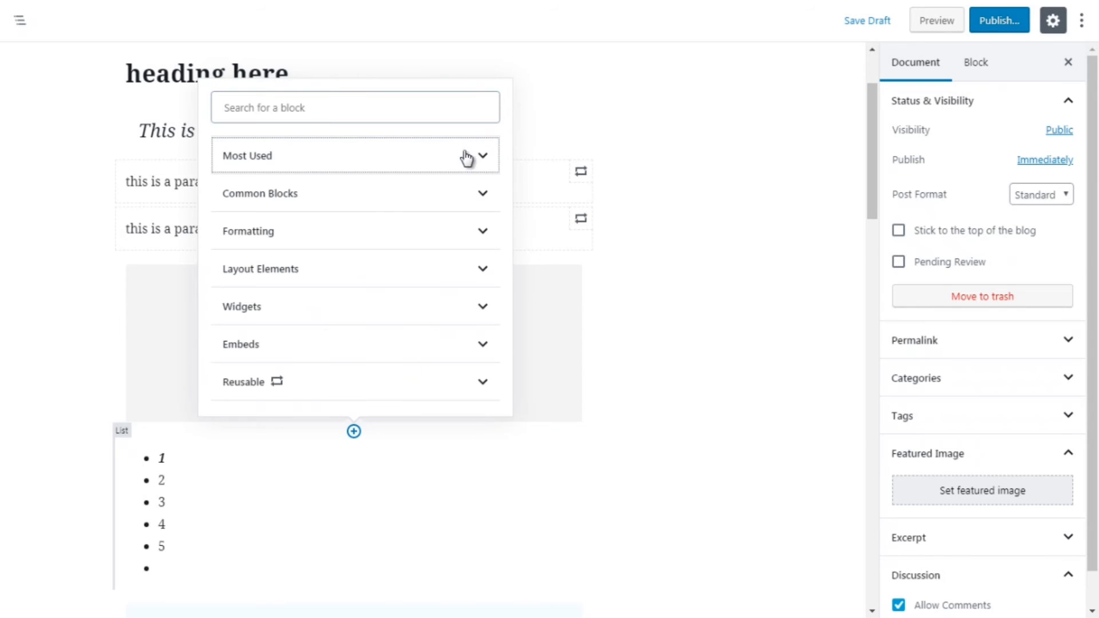
{"action": "left_click", "coordinate": [467, 197]}
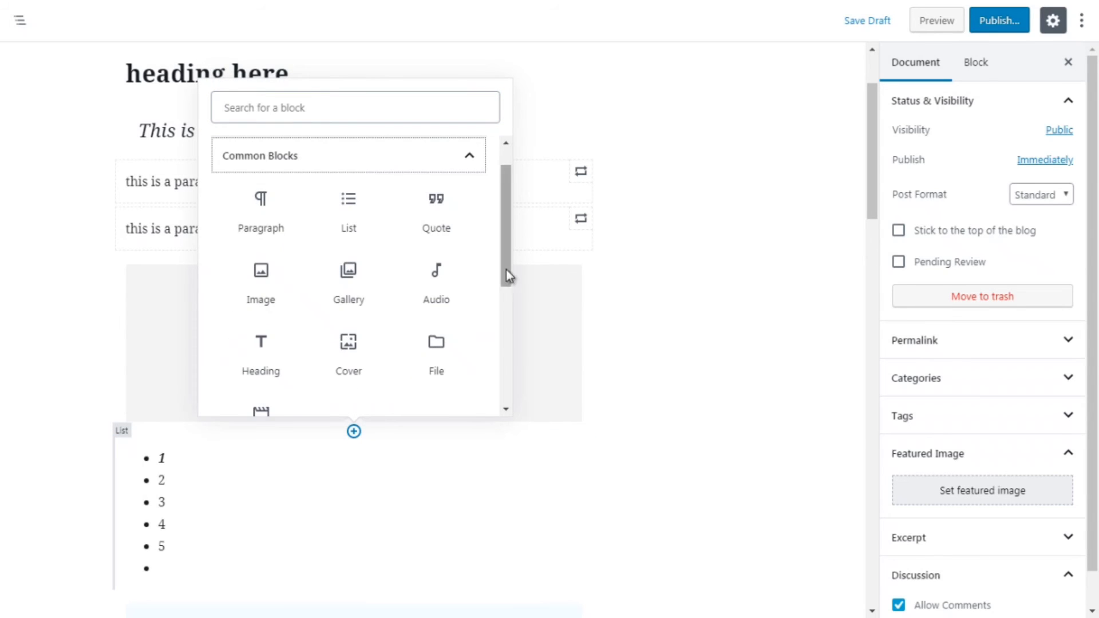
{"action": "left_click_drag", "start_coordinate": [506, 270], "coordinate": [504, 297]}
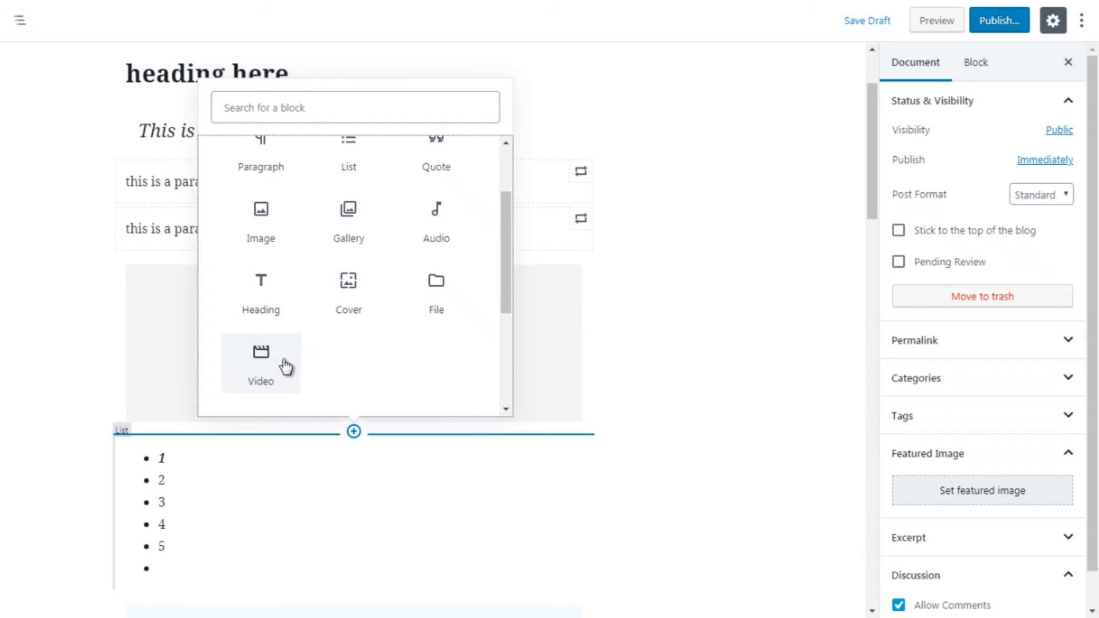
{"action": "left_click", "coordinate": [438, 303]}
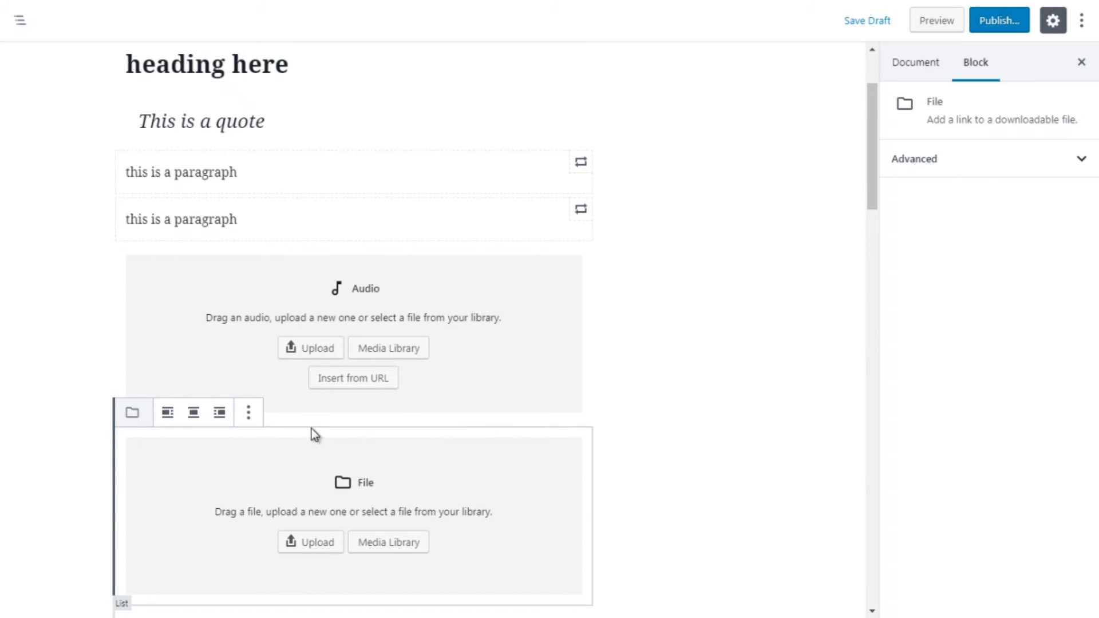
{"action": "left_click", "coordinate": [657, 402]}
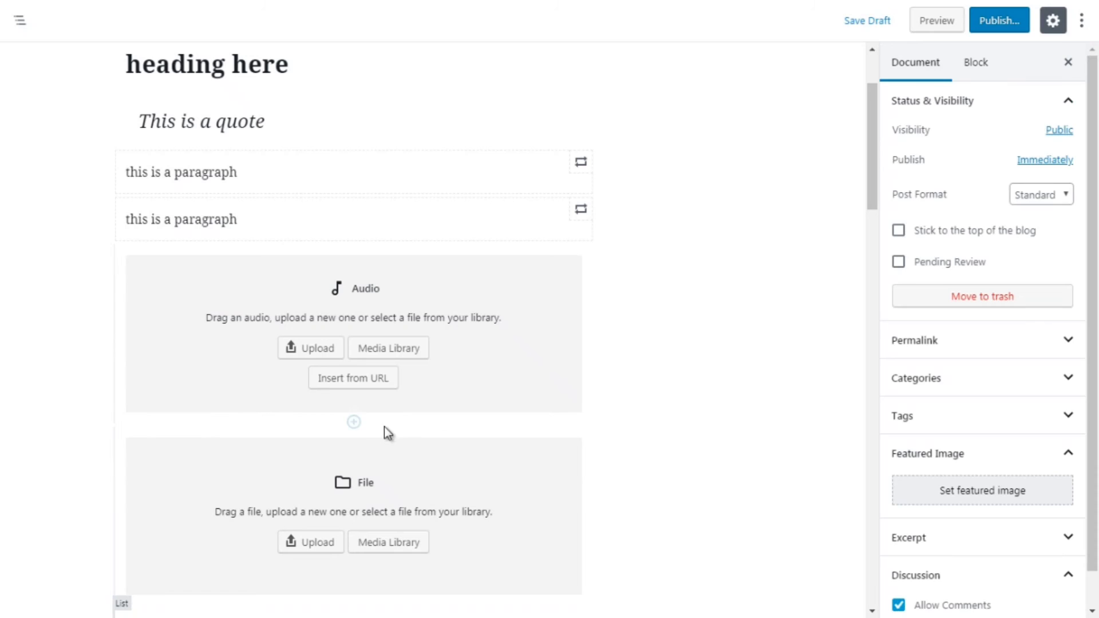
Step: Insert a Cover block from the Common Blocks between the Audio and File blocks
{"action": "left_click", "coordinate": [354, 423]}
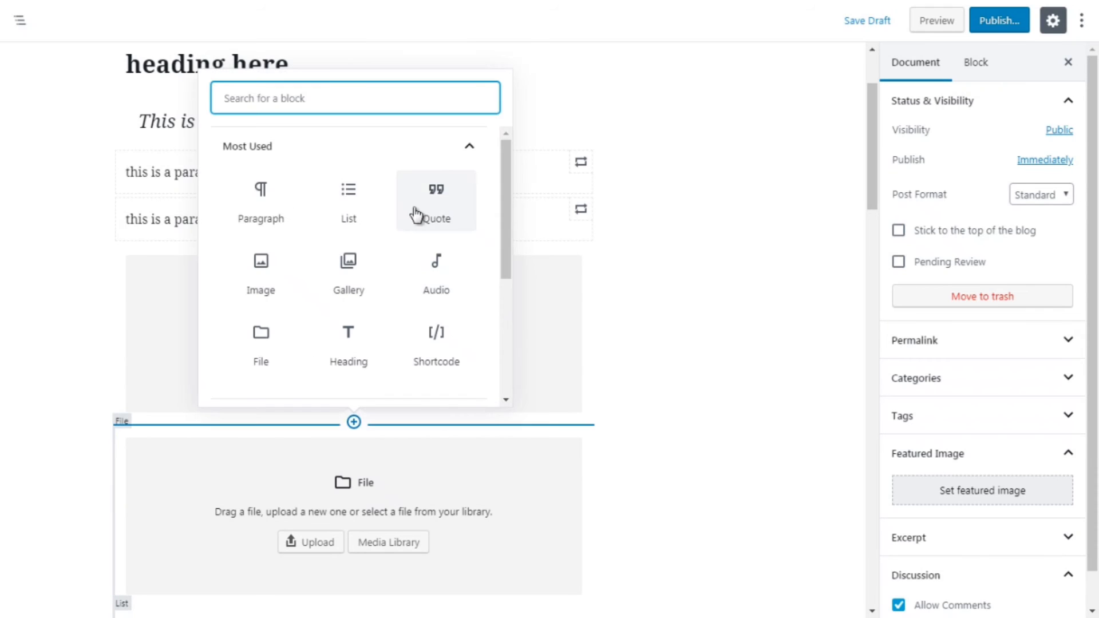
{"action": "left_click", "coordinate": [473, 148]}
{"action": "left_click", "coordinate": [466, 190]}
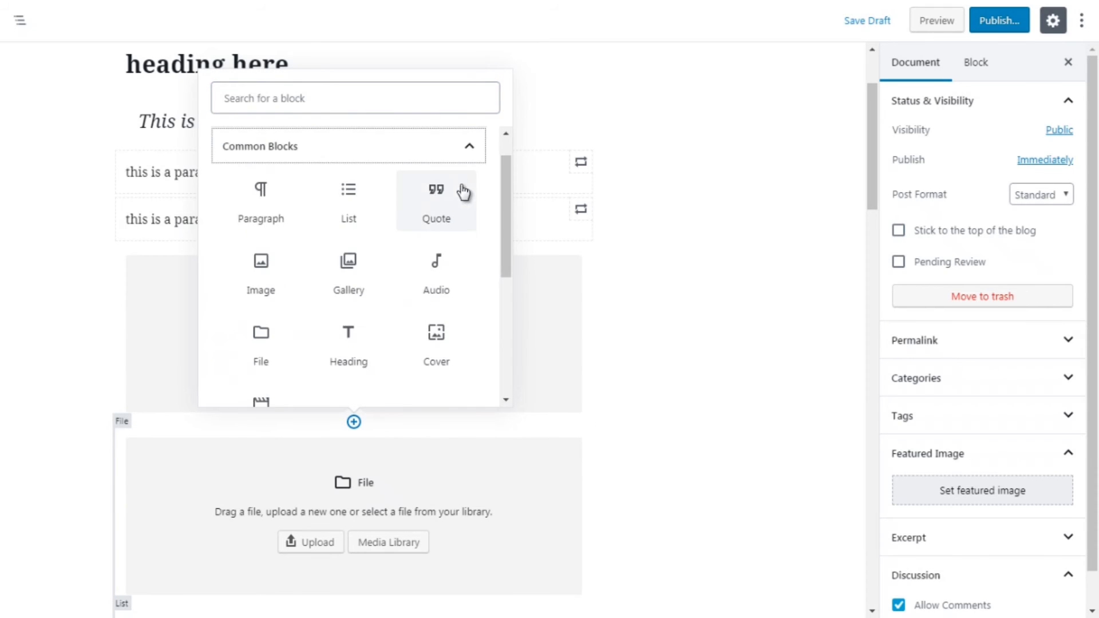
{"action": "scroll", "coordinate": [507, 303], "scroll_direction": "down", "scroll_amount": 2}
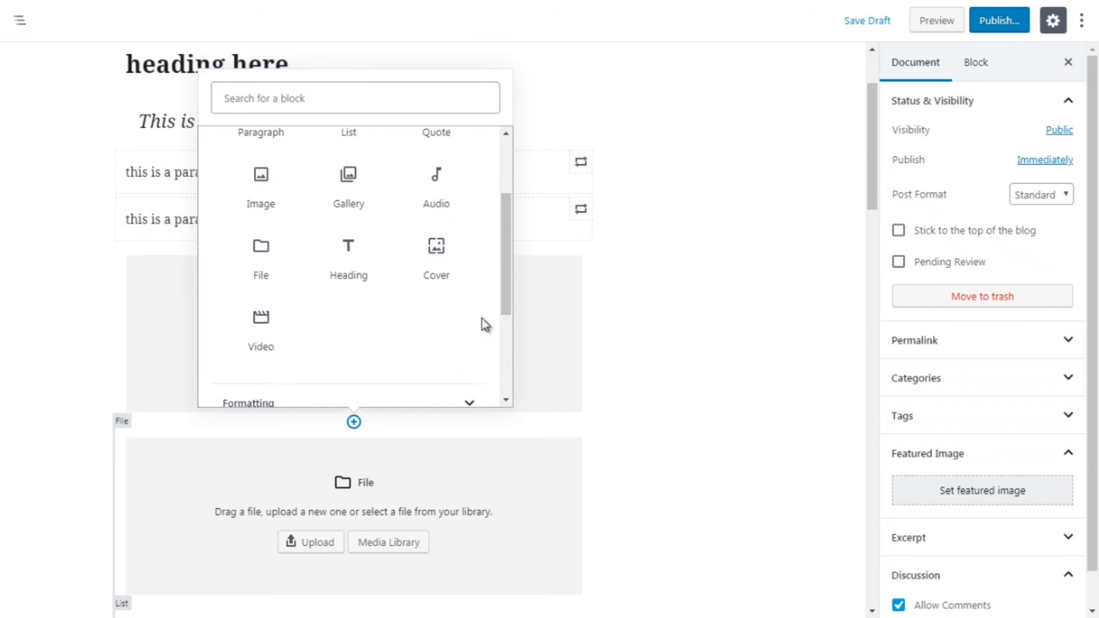
{"action": "left_click", "coordinate": [441, 247]}
{"action": "left_click", "coordinate": [440, 248]}
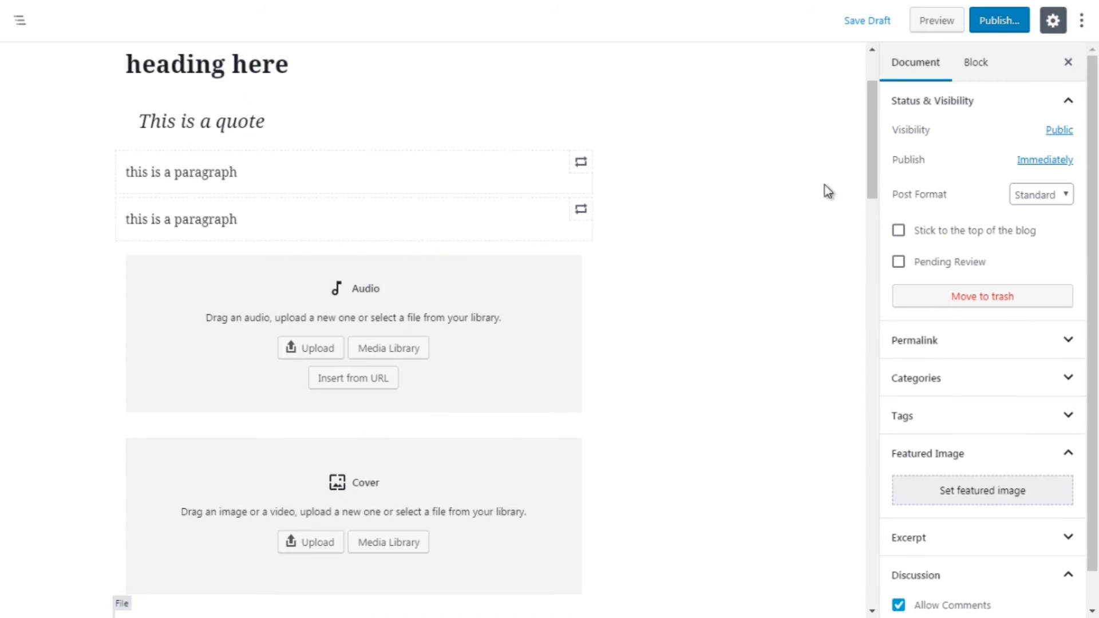
Step: Move the Cover block up past the Audio block until it sits between the two reusable paragraphs
{"action": "mouse_move", "coordinate": [868, 173]}
{"action": "left_mouse_down"}
{"action": "mouse_move", "coordinate": [869, 189]}
{"action": "mouse_move", "coordinate": [869, 174]}
{"action": "left_mouse_up"}
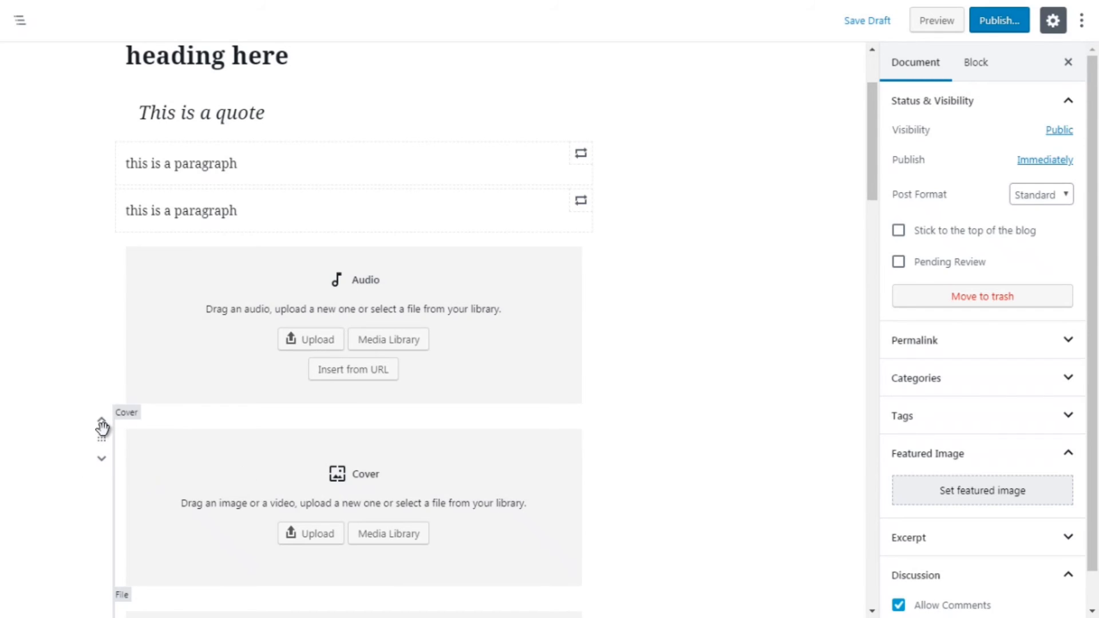
{"action": "left_click", "coordinate": [102, 428]}
{"action": "left_click", "coordinate": [102, 425]}
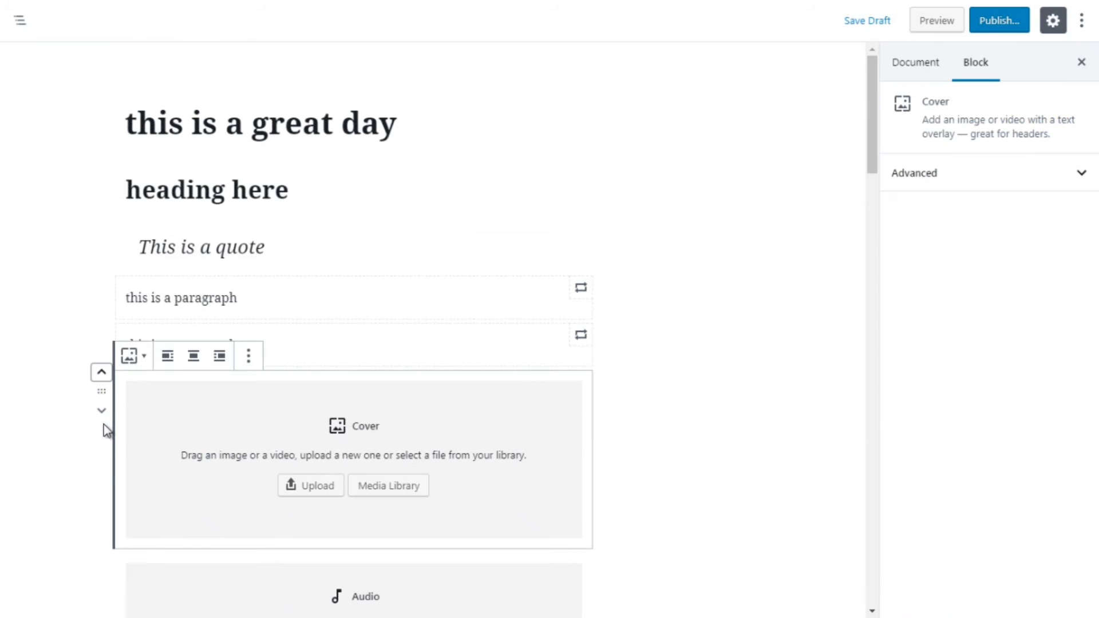
{"action": "left_click", "coordinate": [101, 376]}
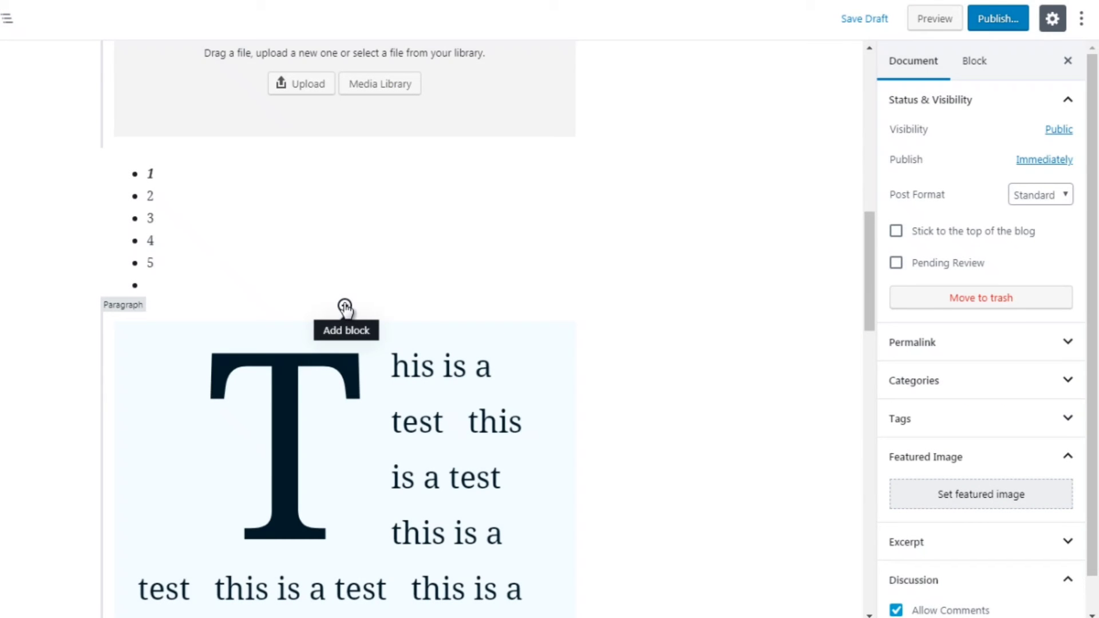
Step: Insert a Code block from the Formatting blocks between the bulleted list and the drop-cap paragraph, and deselect it
{"action": "left_click", "coordinate": [345, 306]}
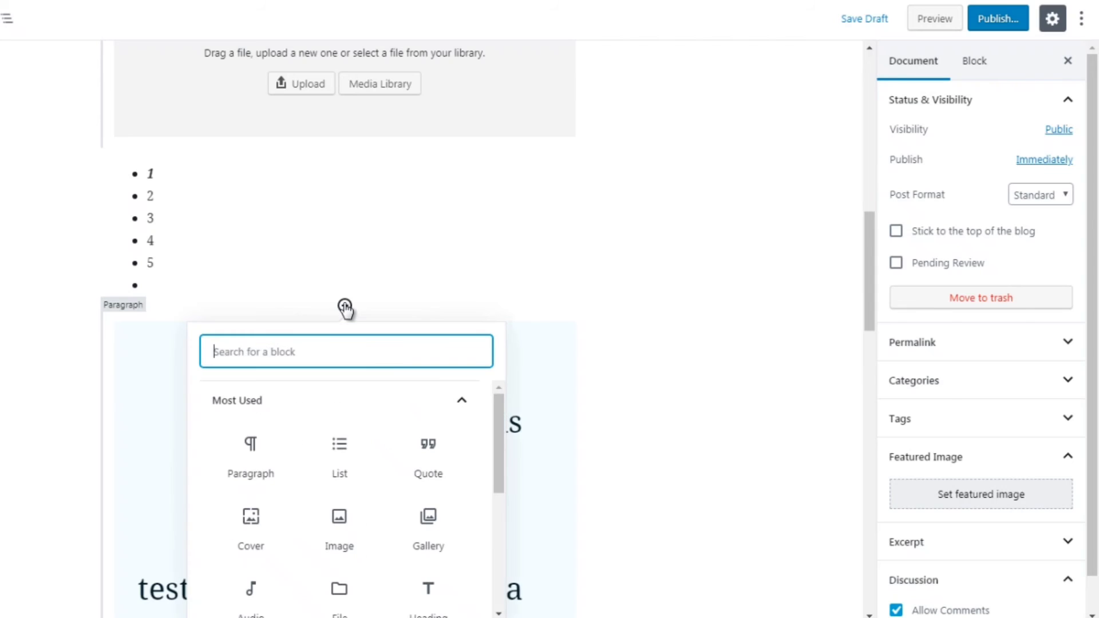
{"action": "left_click", "coordinate": [463, 405]}
{"action": "left_click_drag", "start_coordinate": [496, 418], "coordinate": [496, 454]}
{"action": "left_click", "coordinate": [449, 462]}
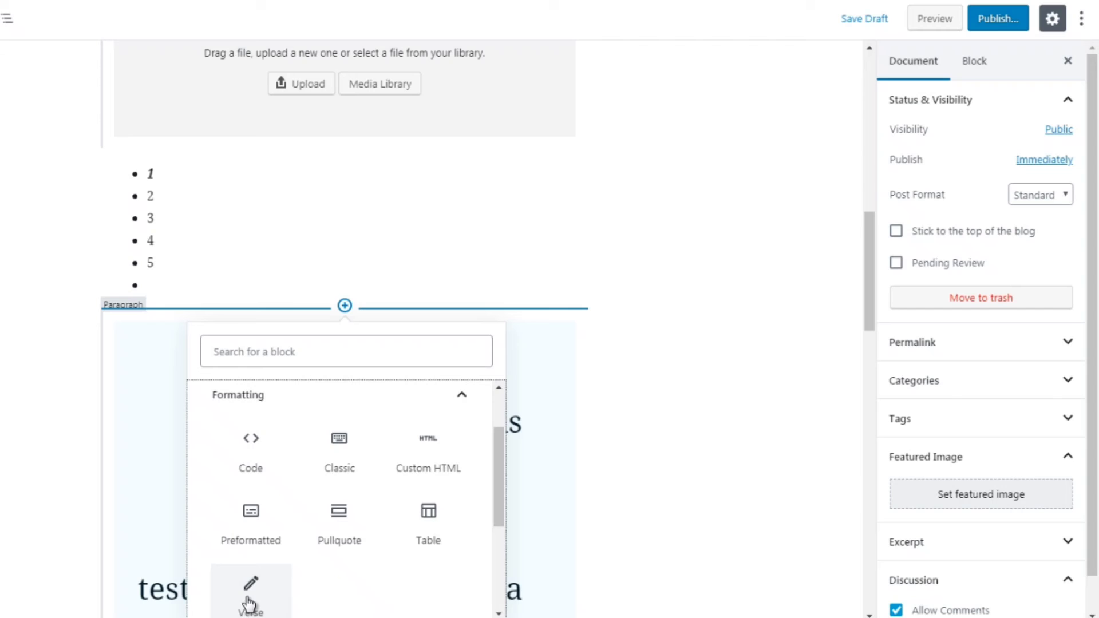
{"action": "left_click_drag", "start_coordinate": [496, 468], "coordinate": [497, 469]}
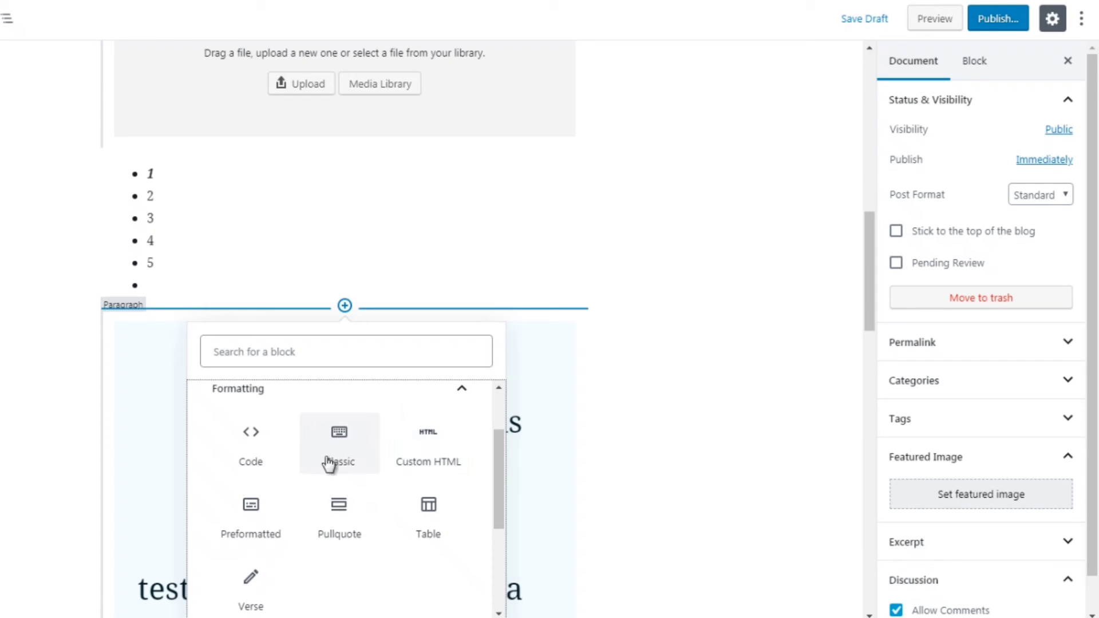
{"action": "left_click", "coordinate": [264, 457]}
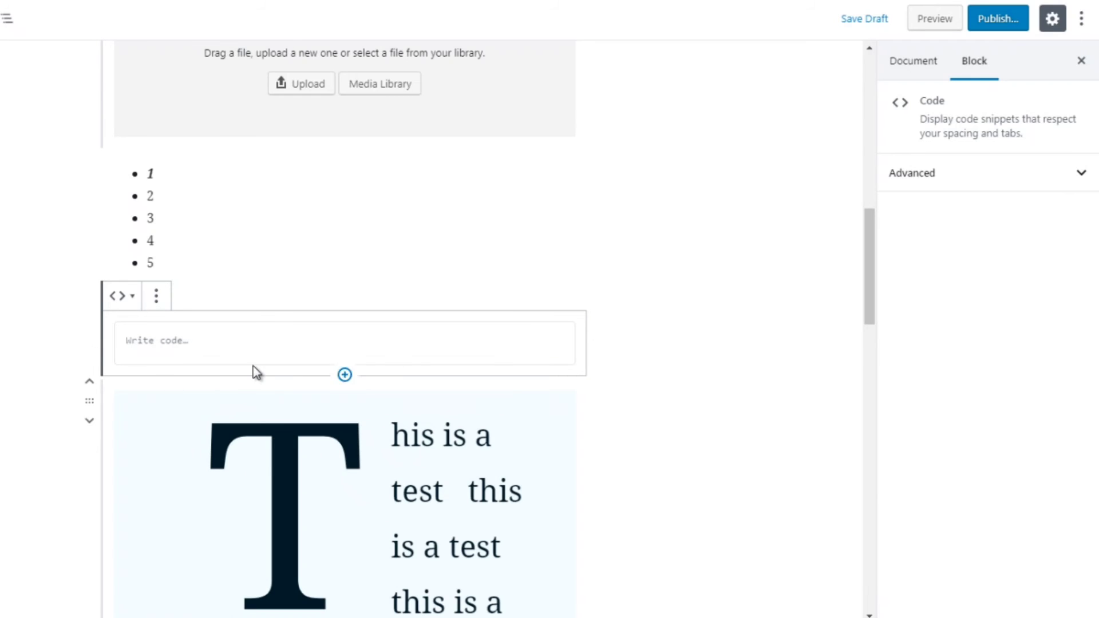
{"action": "left_click", "coordinate": [646, 303]}
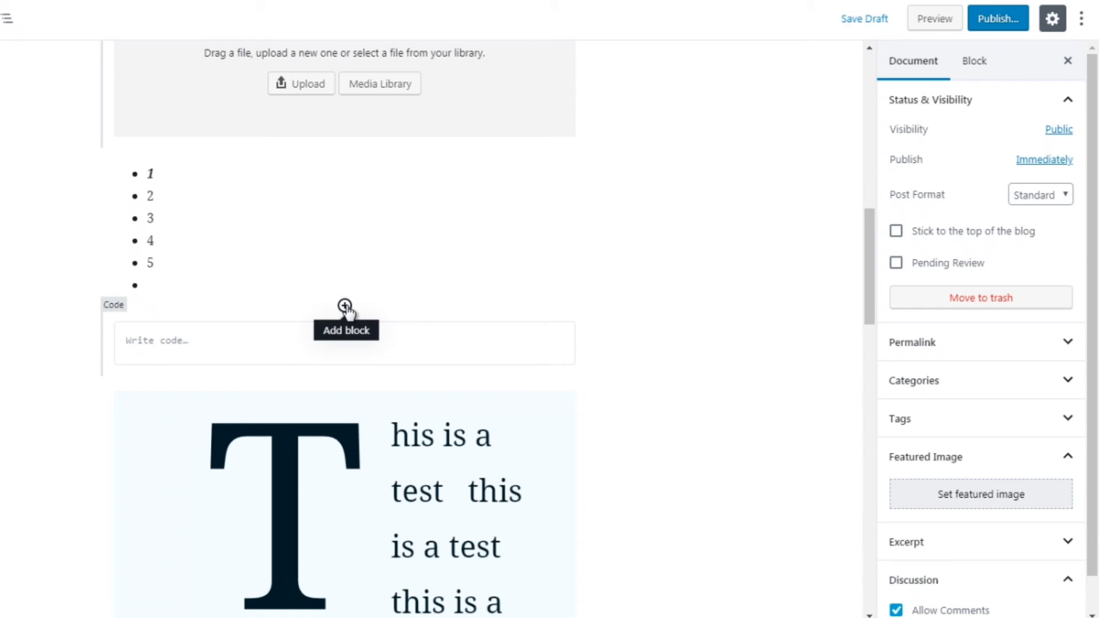
Step: Insert a Custom HTML block from the Formatting blocks between the bulleted list and the Code block
{"action": "left_click", "coordinate": [345, 306]}
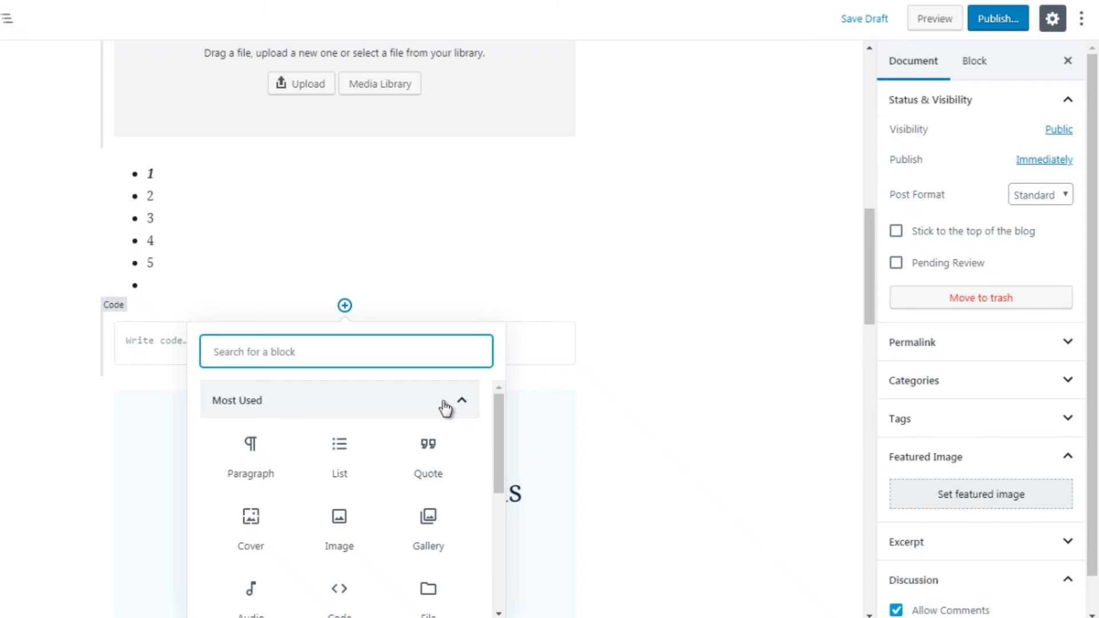
{"action": "left_click", "coordinate": [445, 405]}
{"action": "left_click", "coordinate": [430, 482]}
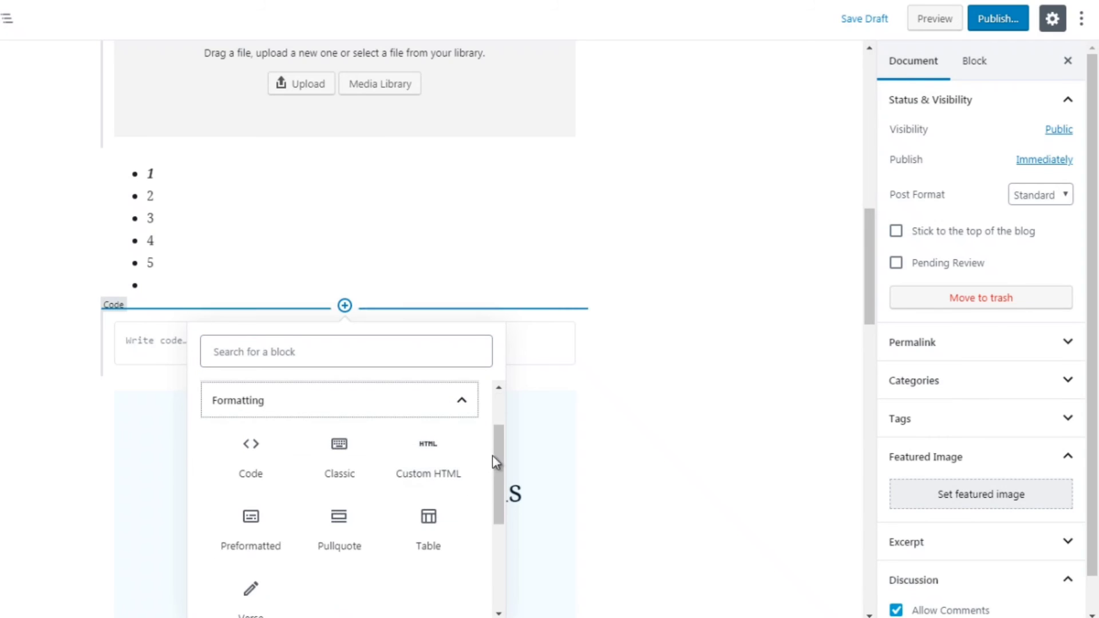
{"action": "left_click_drag", "start_coordinate": [494, 454], "coordinate": [497, 464]}
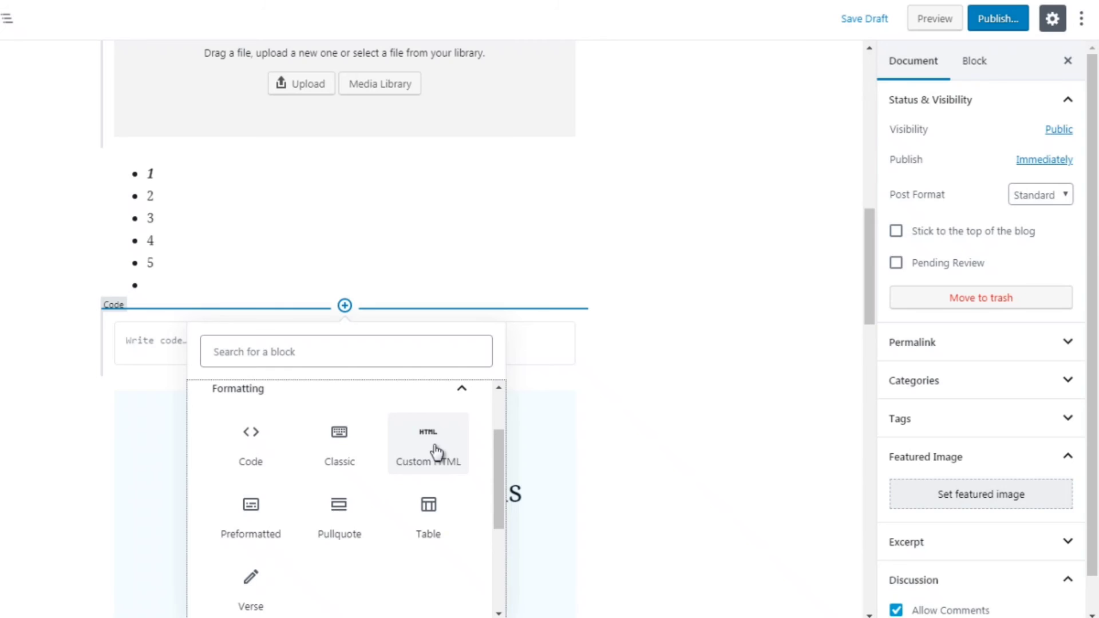
{"action": "left_click", "coordinate": [437, 452]}
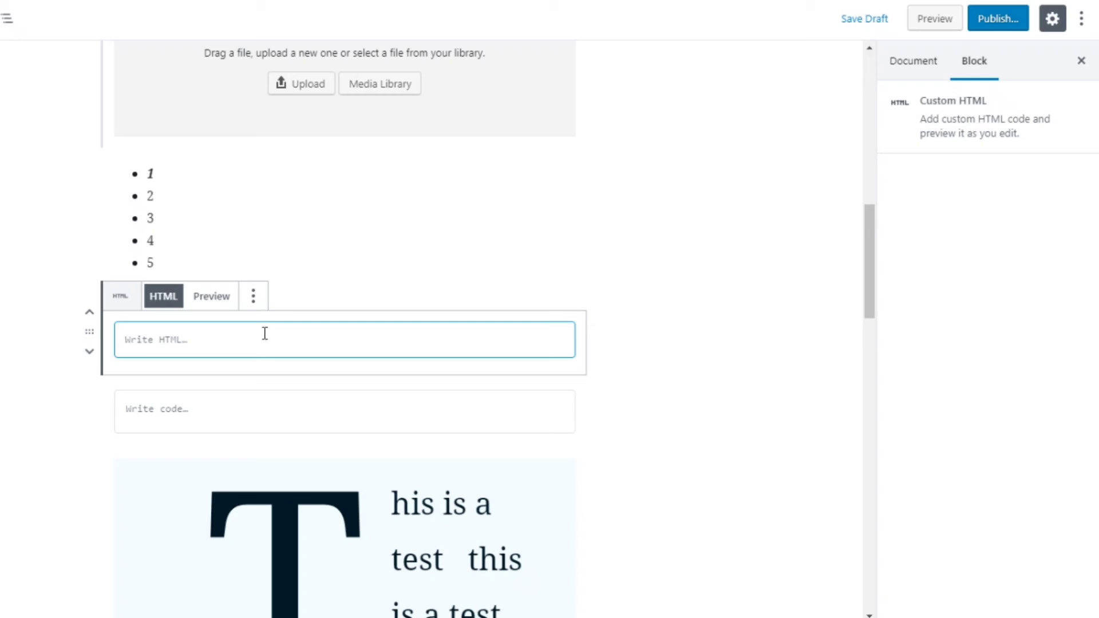
{"action": "type", "text": "<"}
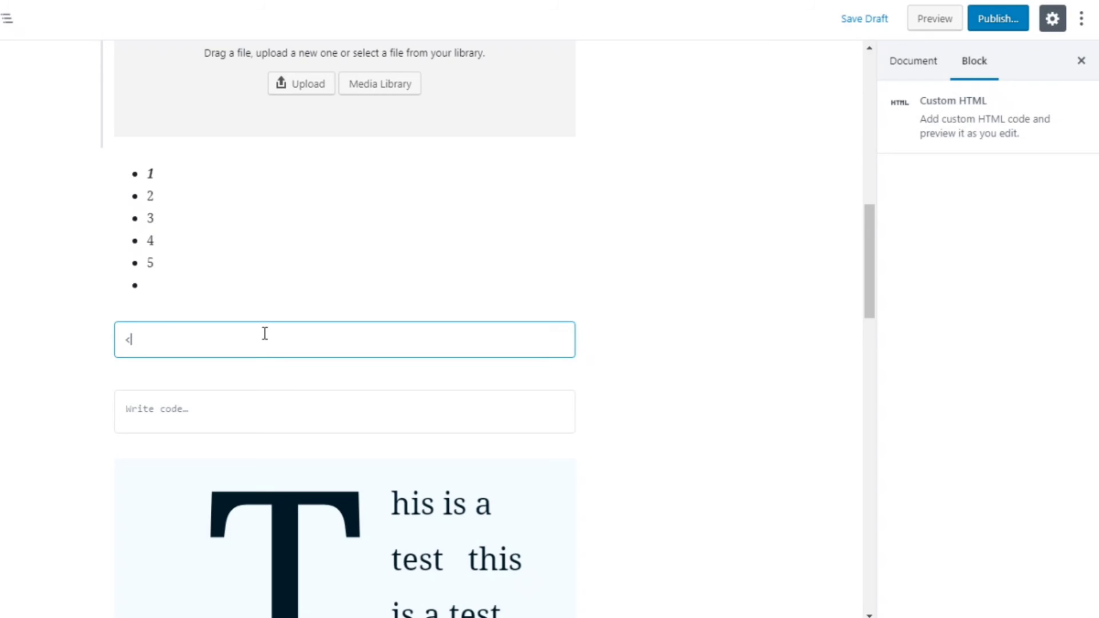
{"action": "type", "text": "a href=h"}
{"action": "type", "text": "://ggo"}
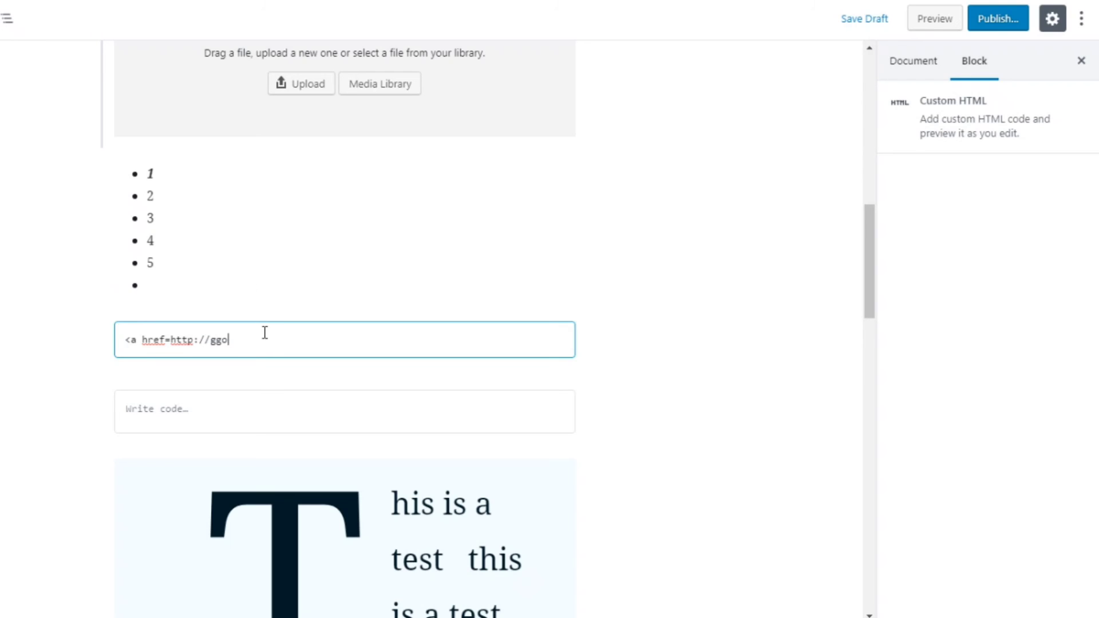
{"action": "key", "text": "BackSpace"}
{"action": "key", "text": "BackSpace"}
{"action": "type", "text": "oo"}
{"action": "type", "text": "gle.com\""}
{"action": "type", "text": "><"}
{"action": "type", "text": "google"}
{"action": "key", "text": "BackSpace"}
{"action": "key", "text": "BackSpace"}
{"action": "key", "text": "BackSpace"}
{"action": "key", "text": "BackSpace"}
{"action": "key", "text": "BackSpace"}
{"action": "key", "text": "BackSpace"}
{"action": "key", "text": "BackSpace"}
{"action": "type", "text": "google</a>"}
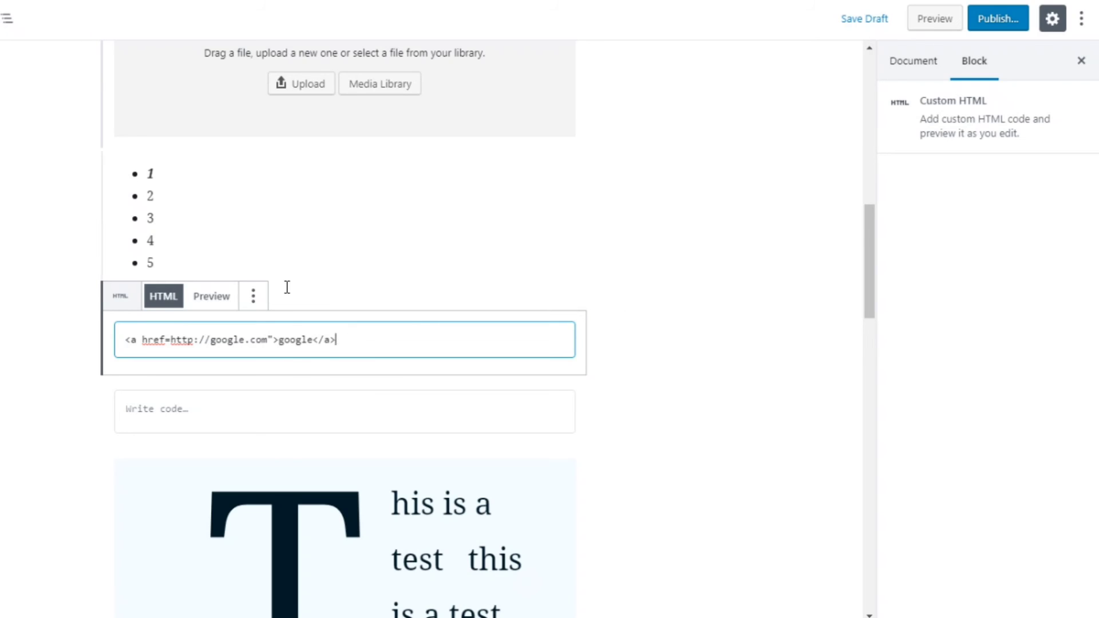
{"action": "left_click", "coordinate": [216, 306]}
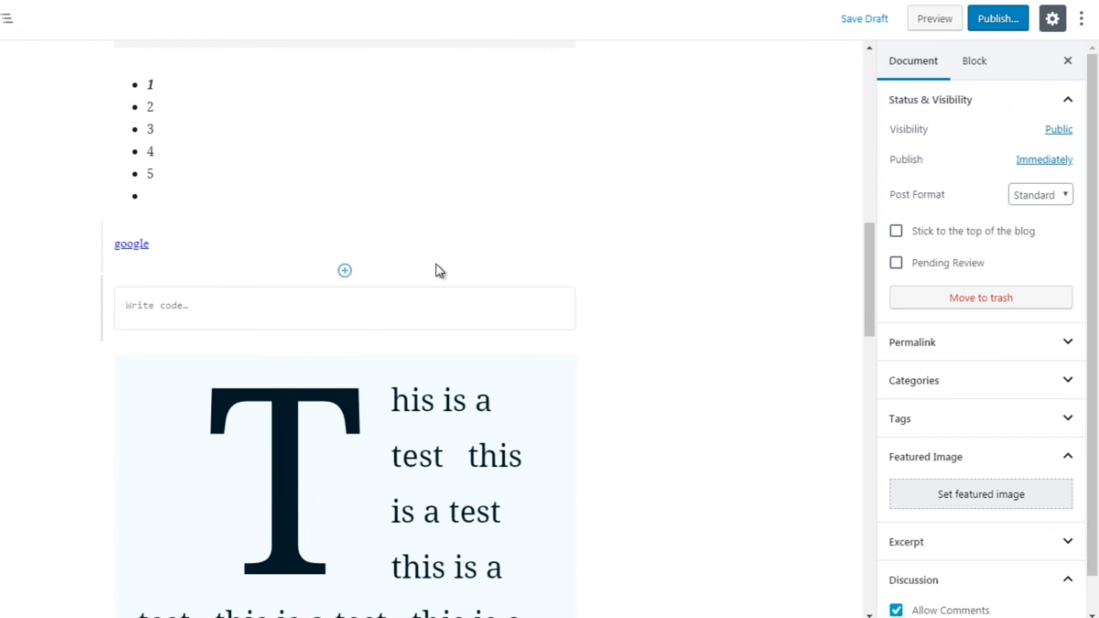
Step: Insert a Classic block from the Formatting blocks between the google link and the Code block
{"action": "left_click", "coordinate": [345, 271]}
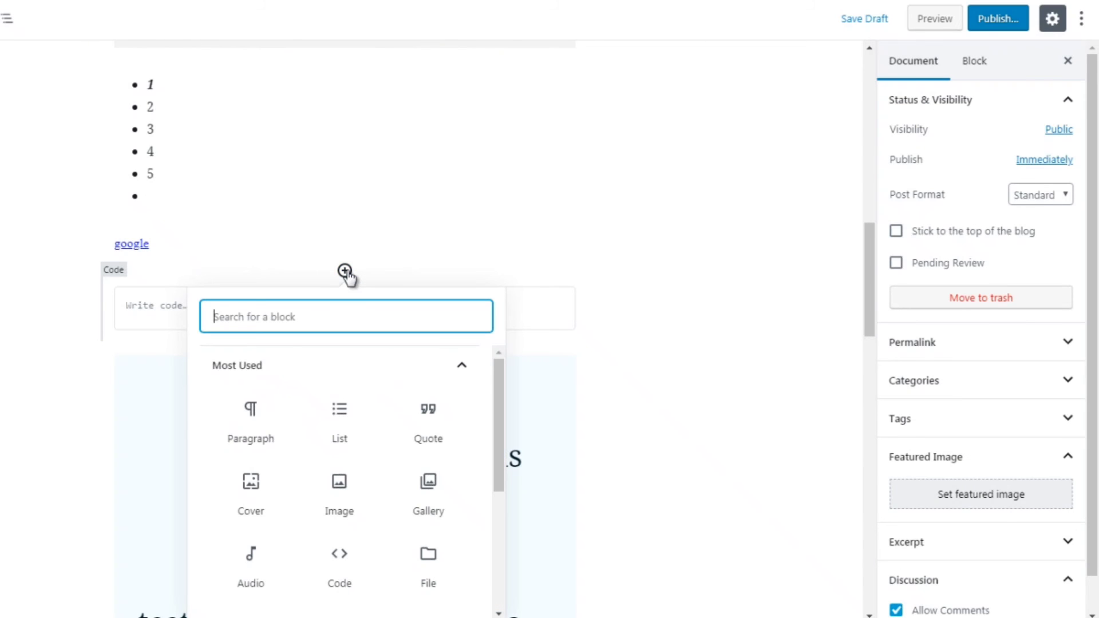
{"action": "left_click", "coordinate": [462, 368]}
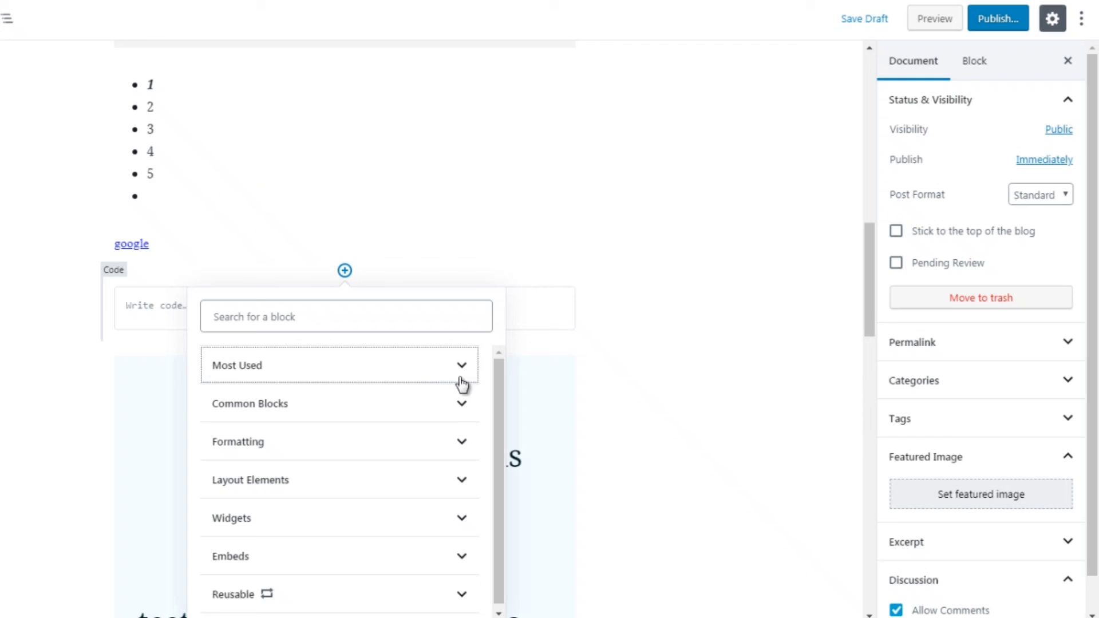
{"action": "left_click", "coordinate": [456, 444]}
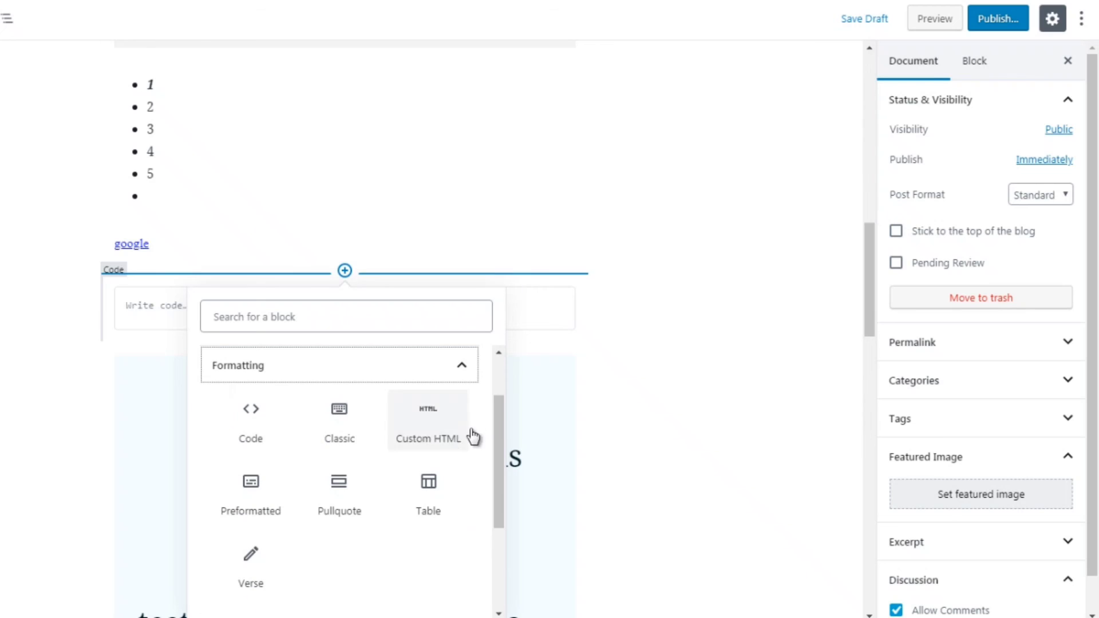
{"action": "left_click", "coordinate": [341, 421]}
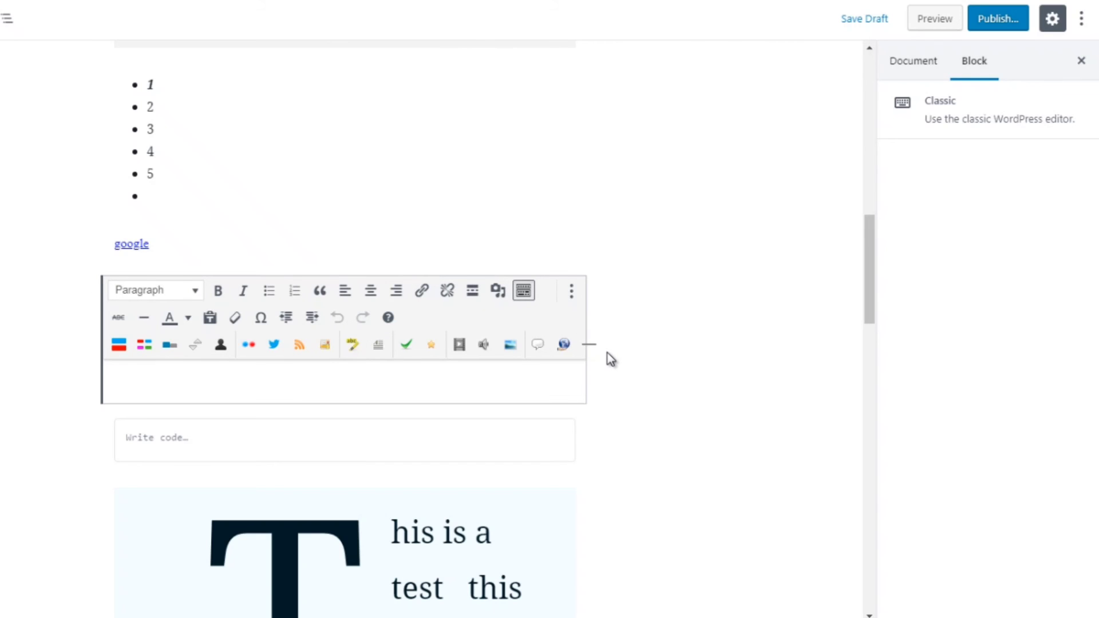
Step: Insert a Preformatted block from the Formatting blocks between the Classic and Code blocks, with the text "hello"
{"action": "mouse_move", "coordinate": [342, 405]}
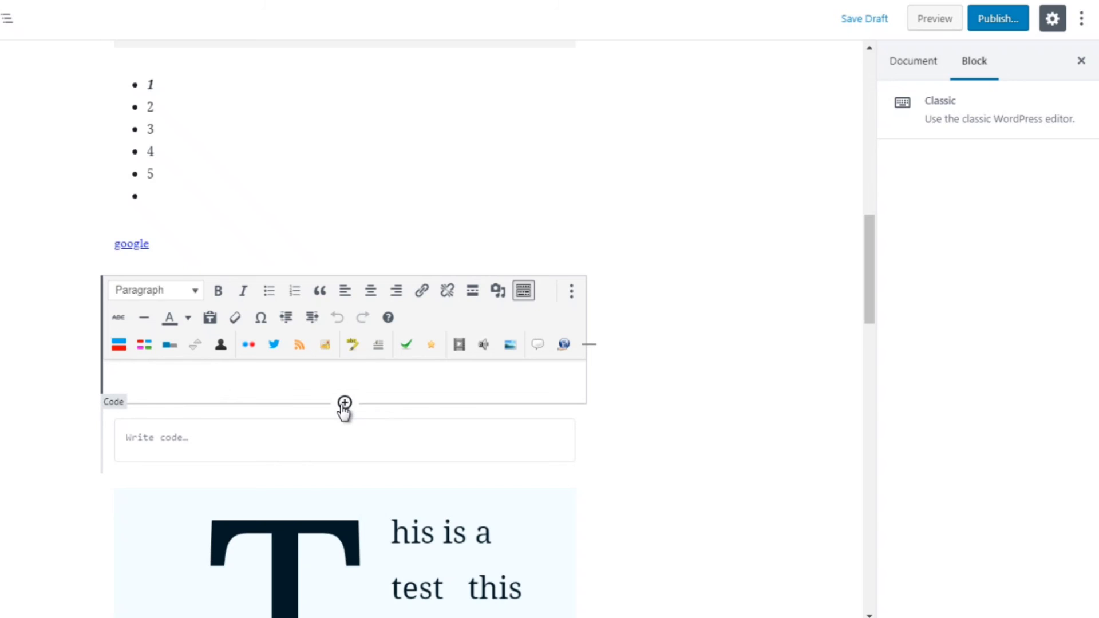
{"action": "left_click", "coordinate": [344, 403]}
{"action": "left_click", "coordinate": [423, 130]}
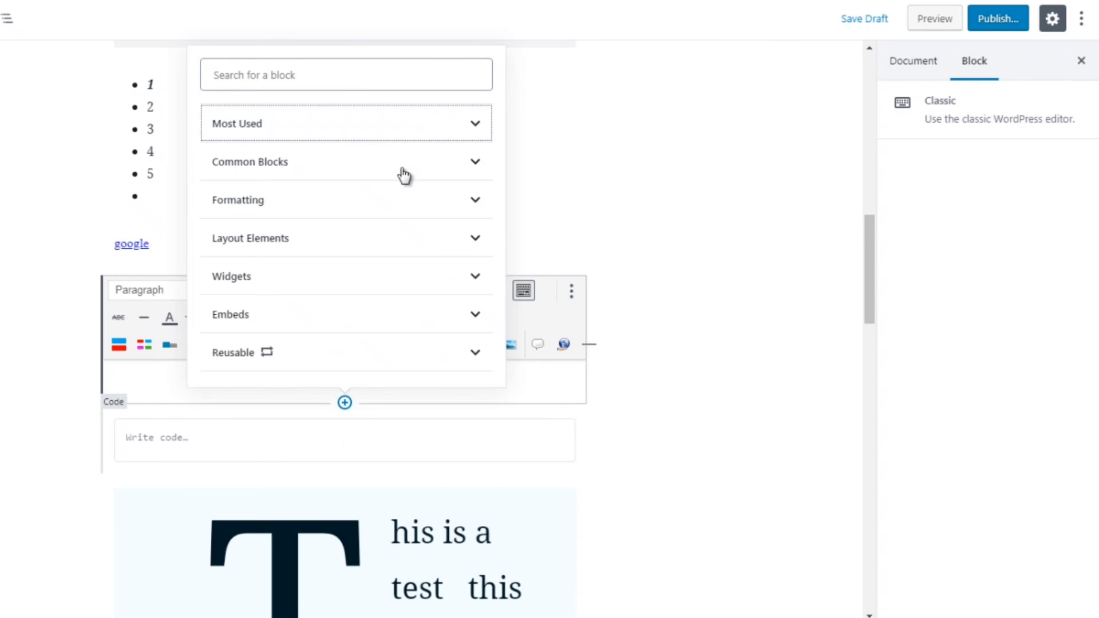
{"action": "left_click", "coordinate": [402, 203]}
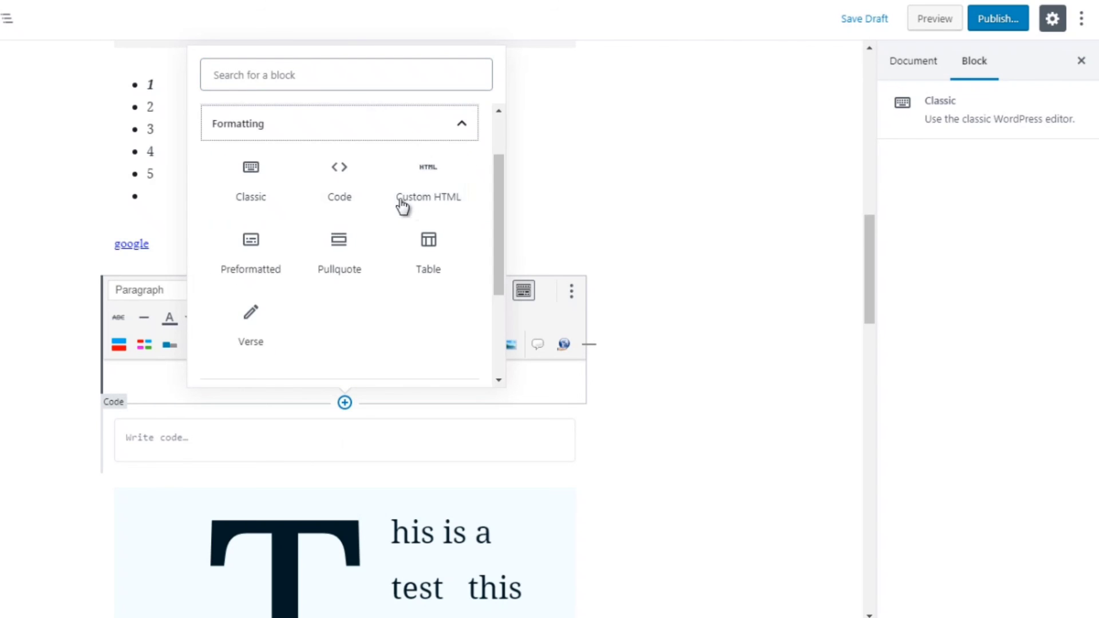
{"action": "left_click", "coordinate": [246, 255]}
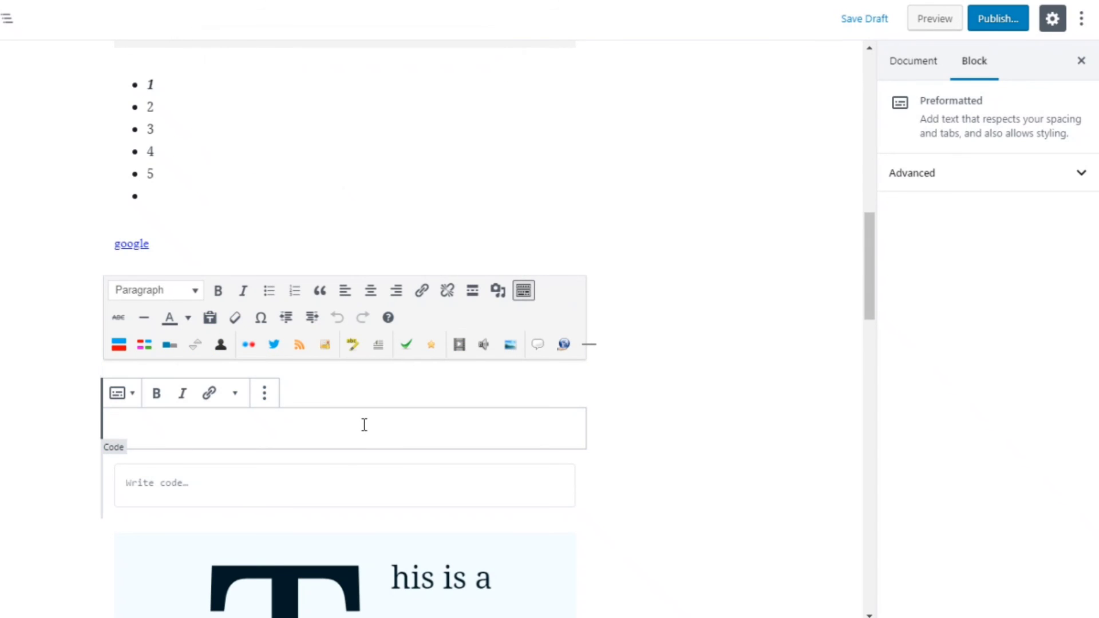
{"action": "type", "text": "hello"}
{"action": "key", "text": "ctrl+a"}
{"action": "key", "text": "ctrl+a"}
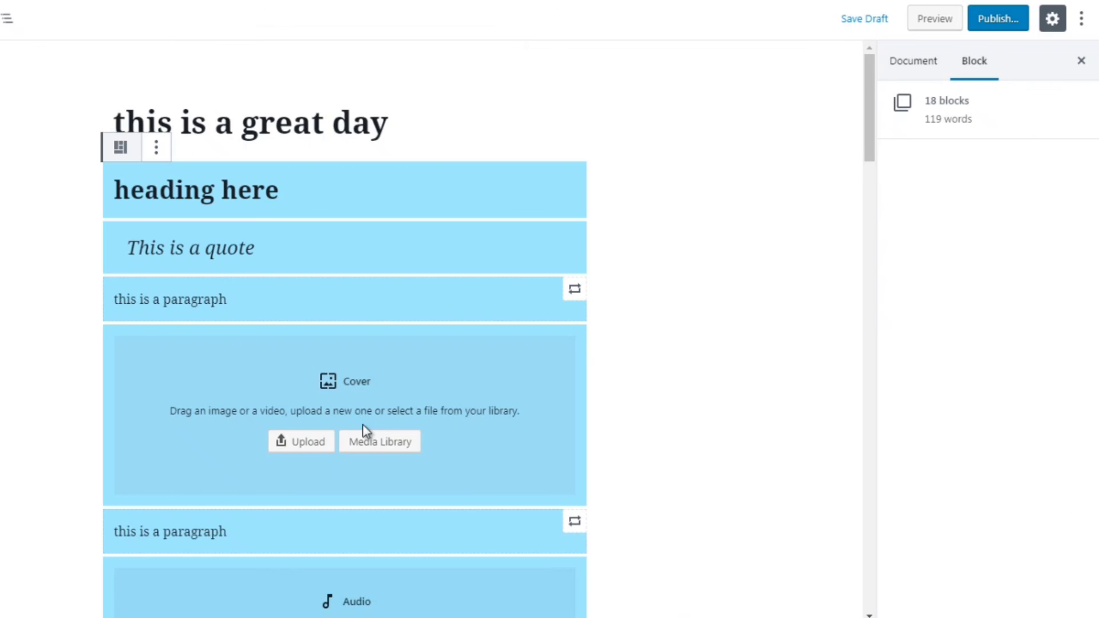
{"action": "left_click", "coordinate": [729, 314]}
{"action": "left_click", "coordinate": [867, 185]}
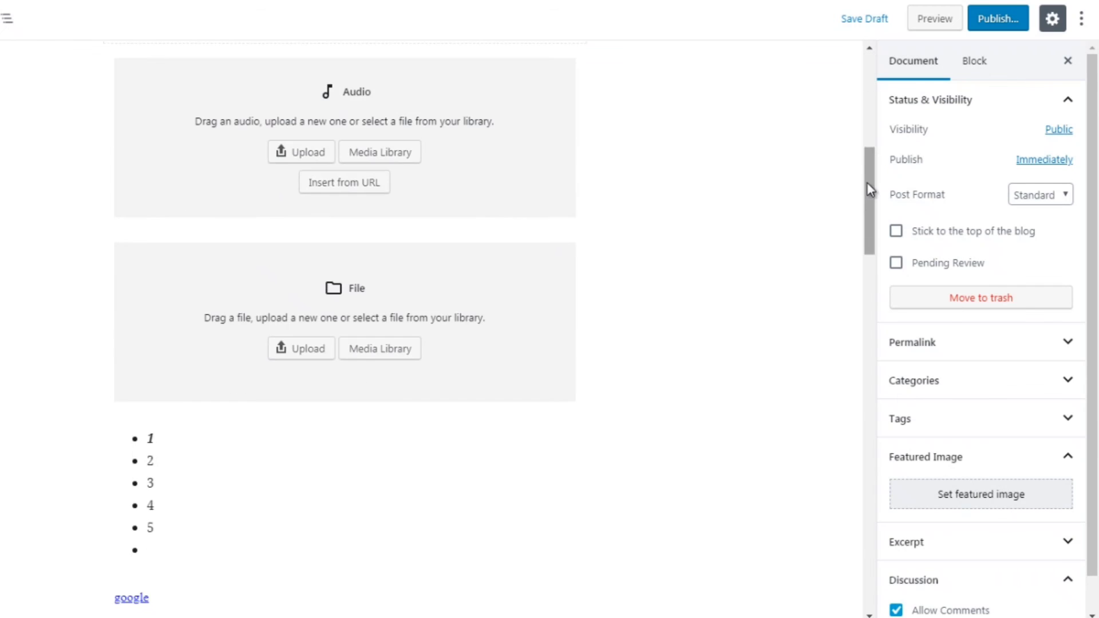
Step: Place the cursor in the empty Code block below the preformatted "hello" text
{"action": "left_click_drag", "start_coordinate": [867, 185], "coordinate": [877, 277]}
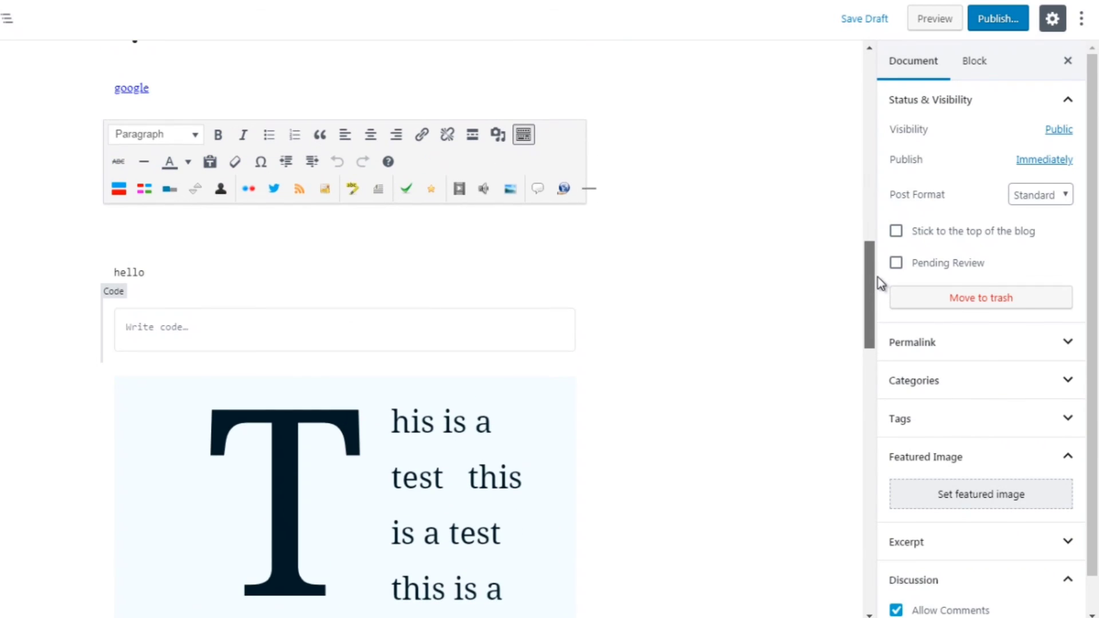
{"action": "left_click_drag", "start_coordinate": [293, 338], "coordinate": [238, 328]}
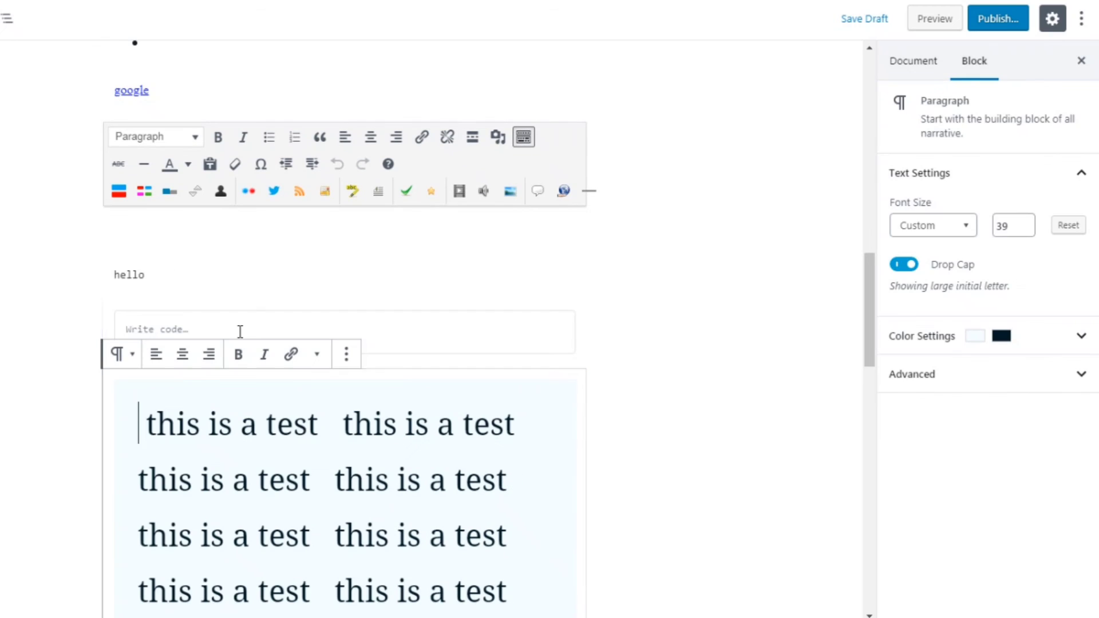
{"action": "left_click", "coordinate": [209, 332]}
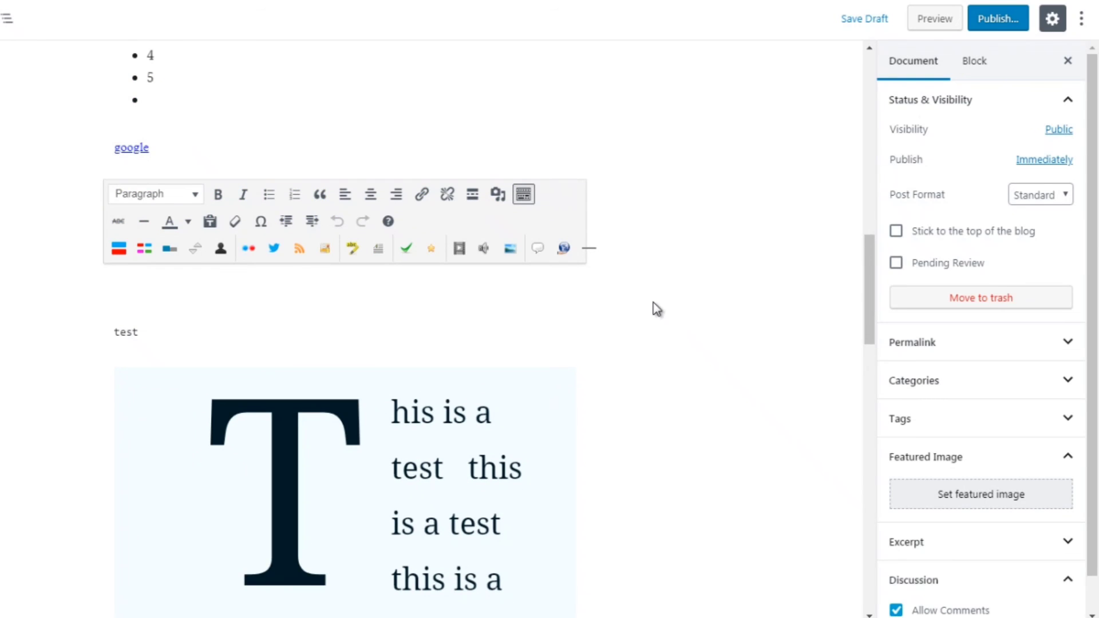
Step: Insert a Table block from the Formatting blocks directly below the preformatted "test" text
{"action": "left_click", "coordinate": [329, 322]}
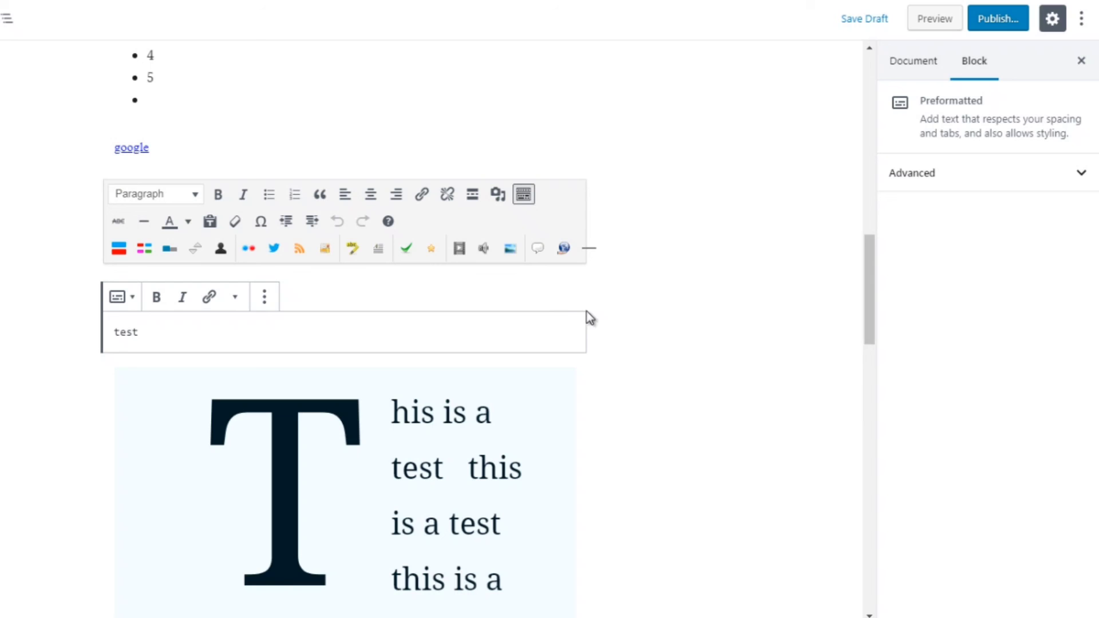
{"action": "left_click", "coordinate": [616, 318]}
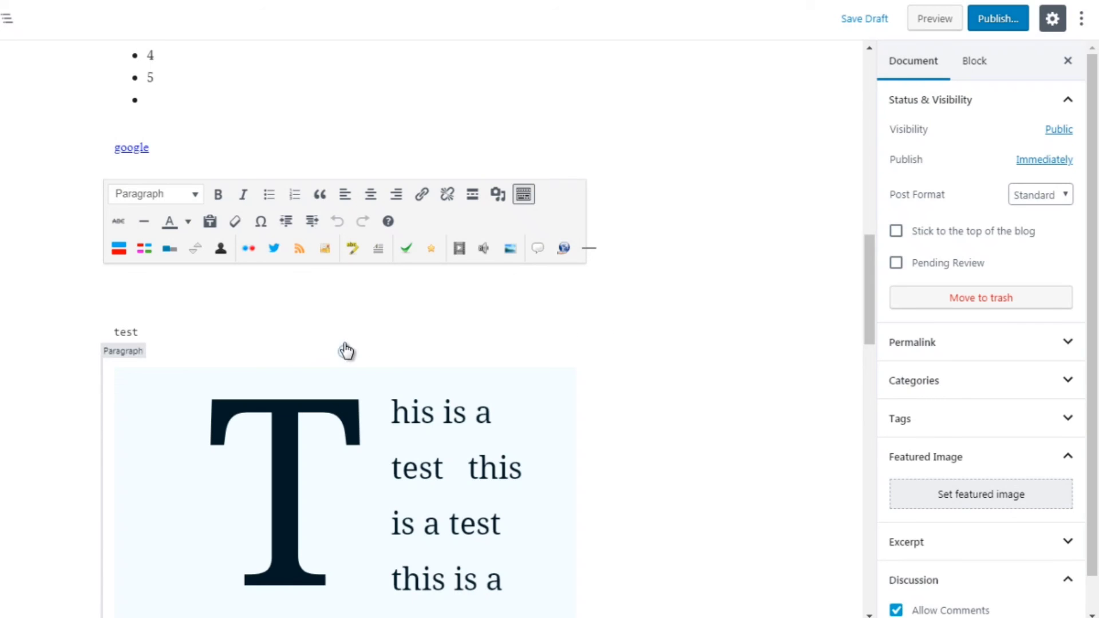
{"action": "mouse_move", "coordinate": [346, 354]}
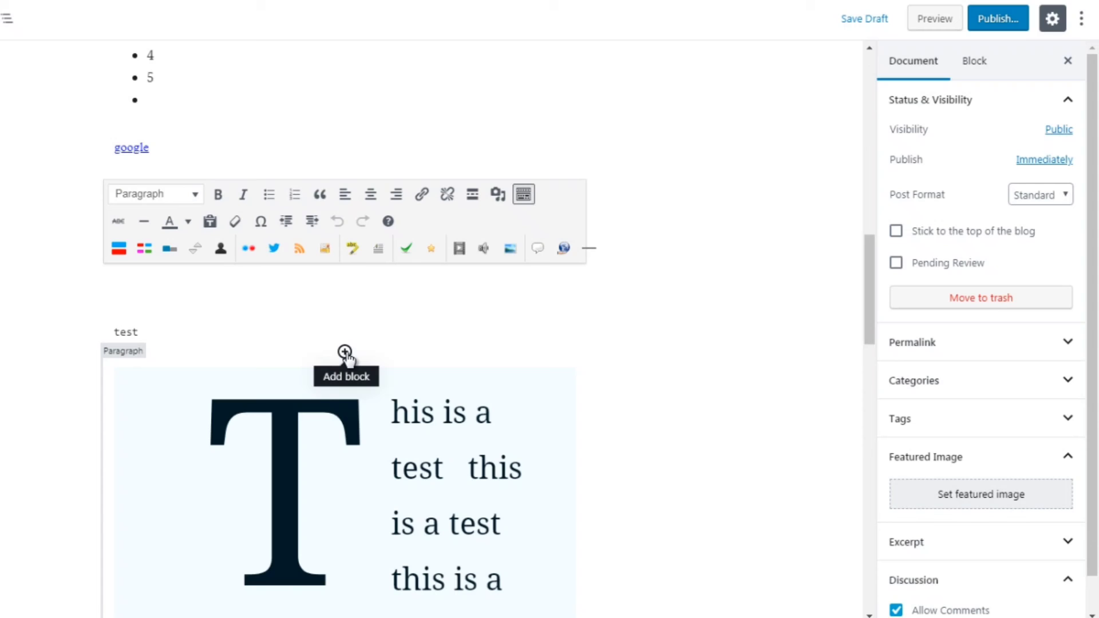
{"action": "left_click", "coordinate": [344, 352]}
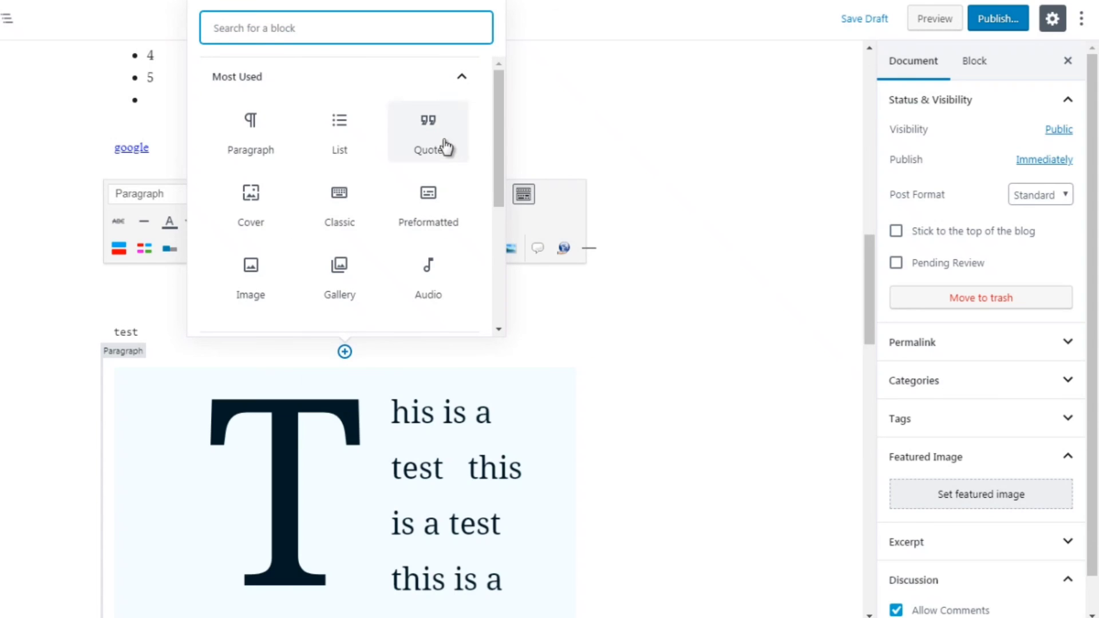
{"action": "left_click", "coordinate": [399, 83]}
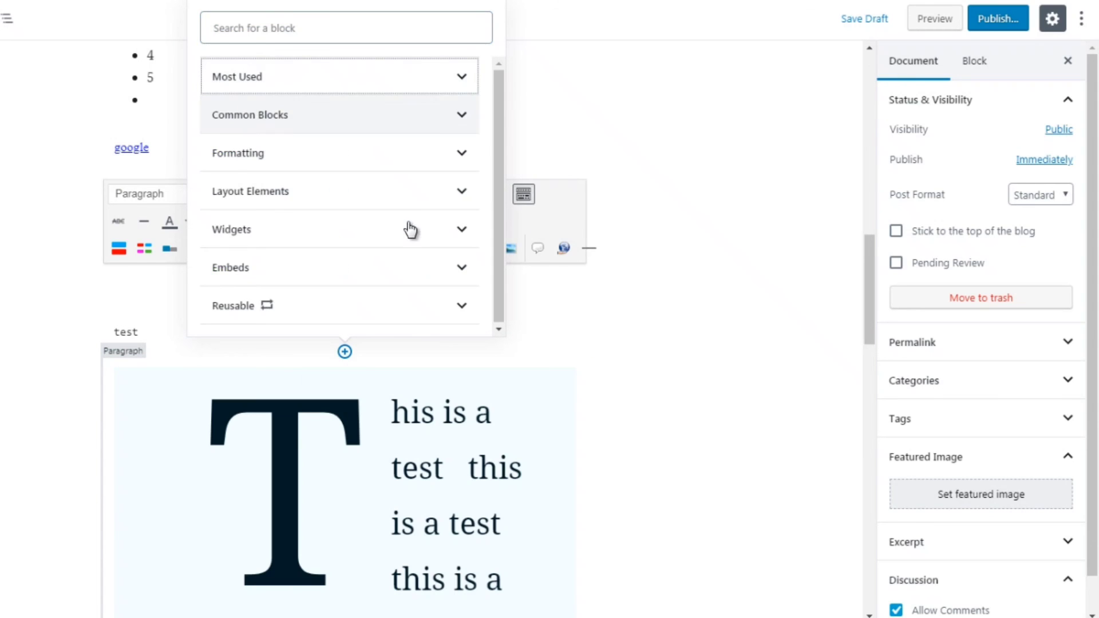
{"action": "left_click", "coordinate": [411, 165]}
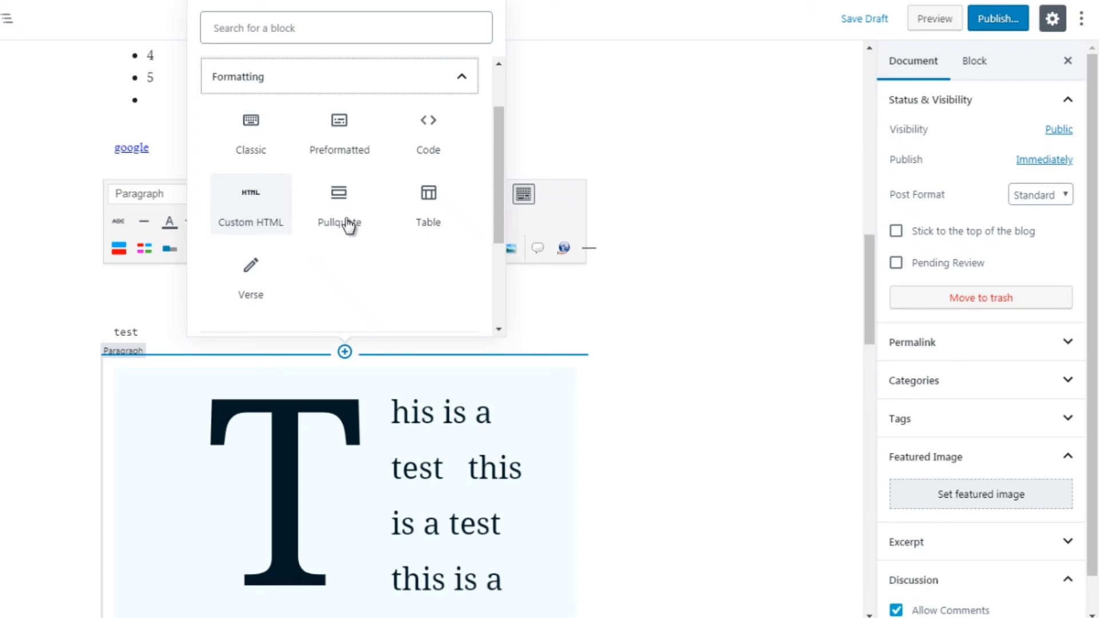
{"action": "left_click", "coordinate": [427, 232]}
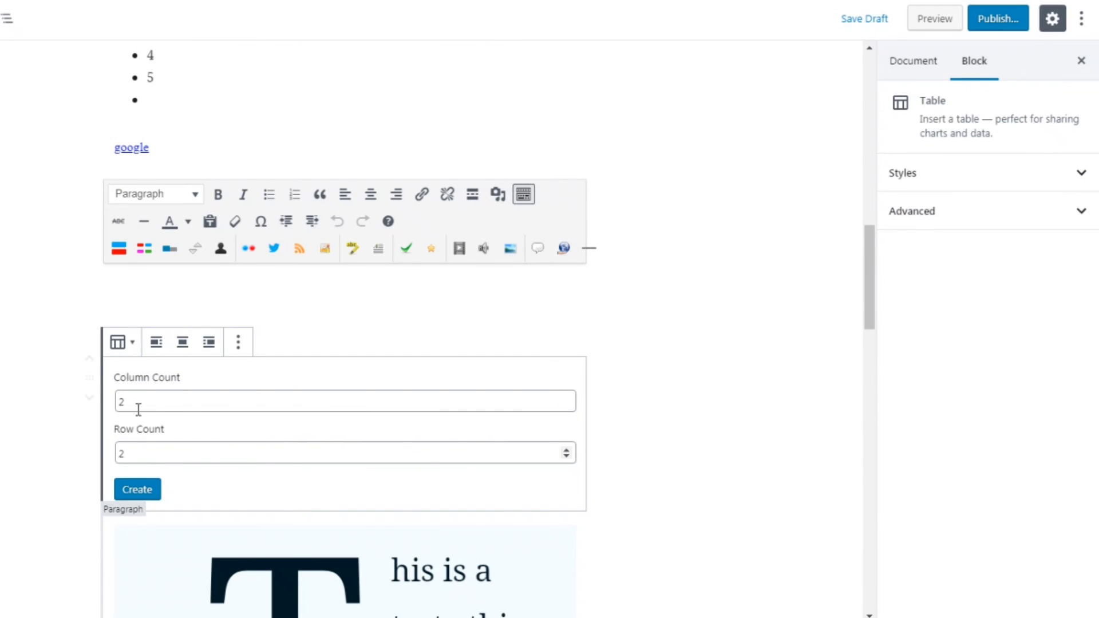
Step: Set the table to 3 columns and 5 rows and create it
{"action": "left_click", "coordinate": [121, 401]}
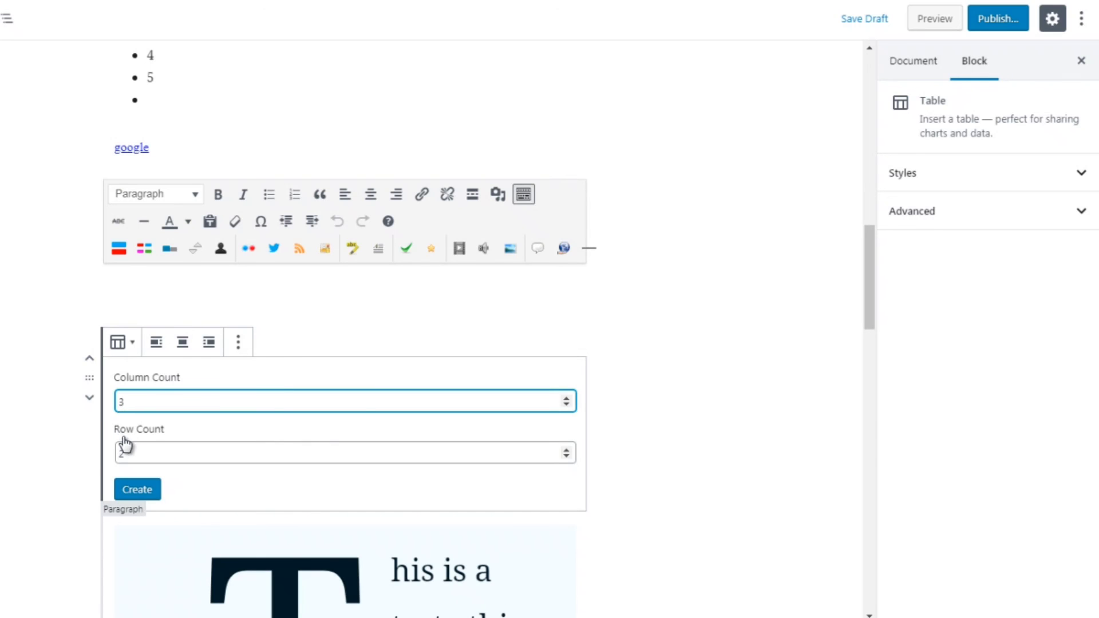
{"action": "left_click", "coordinate": [118, 454]}
{"action": "type", "text": "5"}
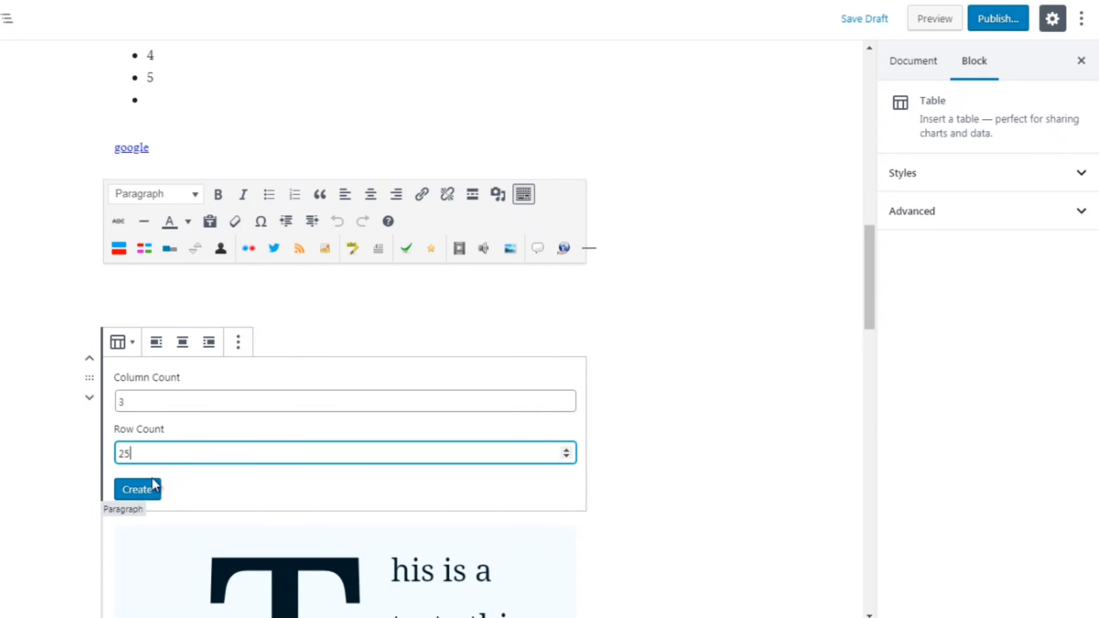
{"action": "key", "text": "BackSpace"}
{"action": "key", "text": "BackSpace"}
{"action": "type", "text": "5"}
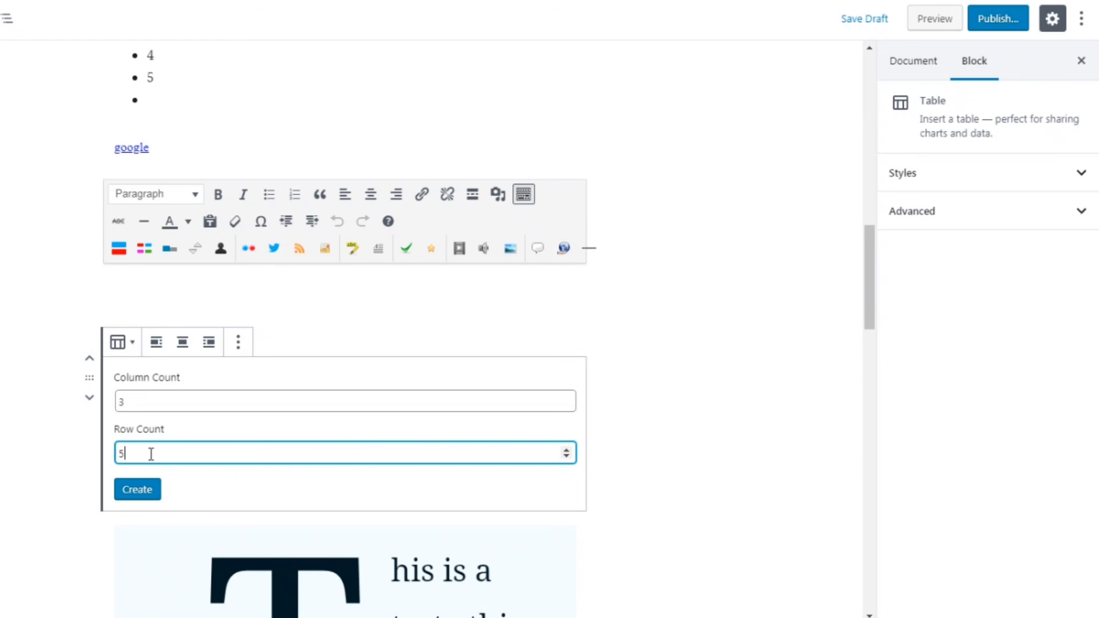
{"action": "left_click", "coordinate": [138, 491]}
Step: Go through the individual cells in the table's first two rows and leave the table deselected
{"action": "left_click", "coordinate": [206, 387]}
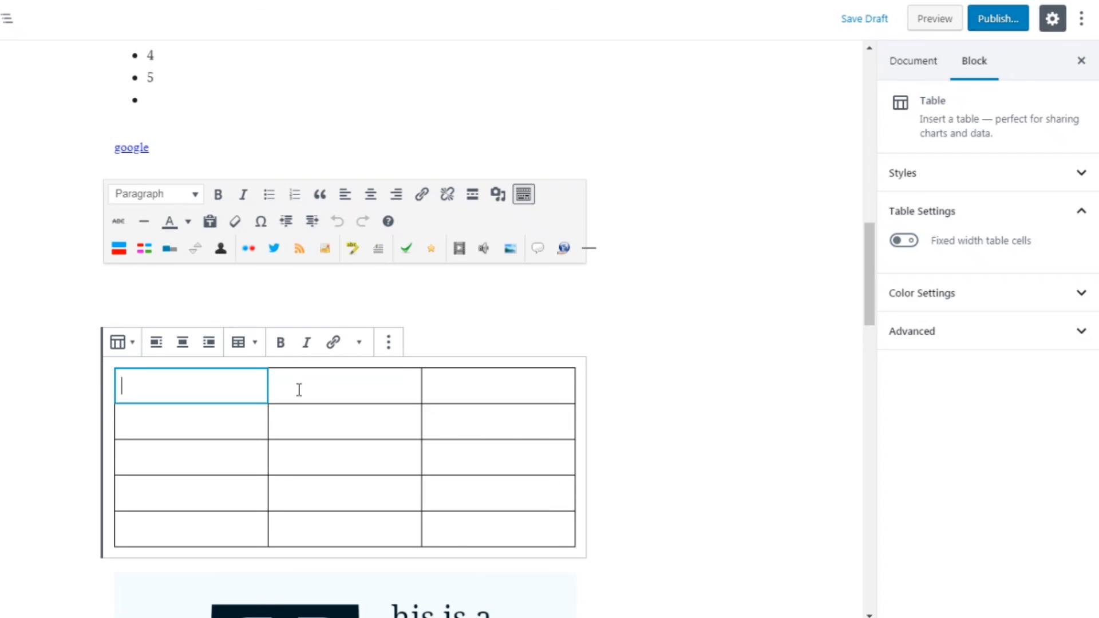
{"action": "left_click", "coordinate": [300, 389]}
{"action": "left_click", "coordinate": [458, 391]}
{"action": "left_click", "coordinate": [458, 430]}
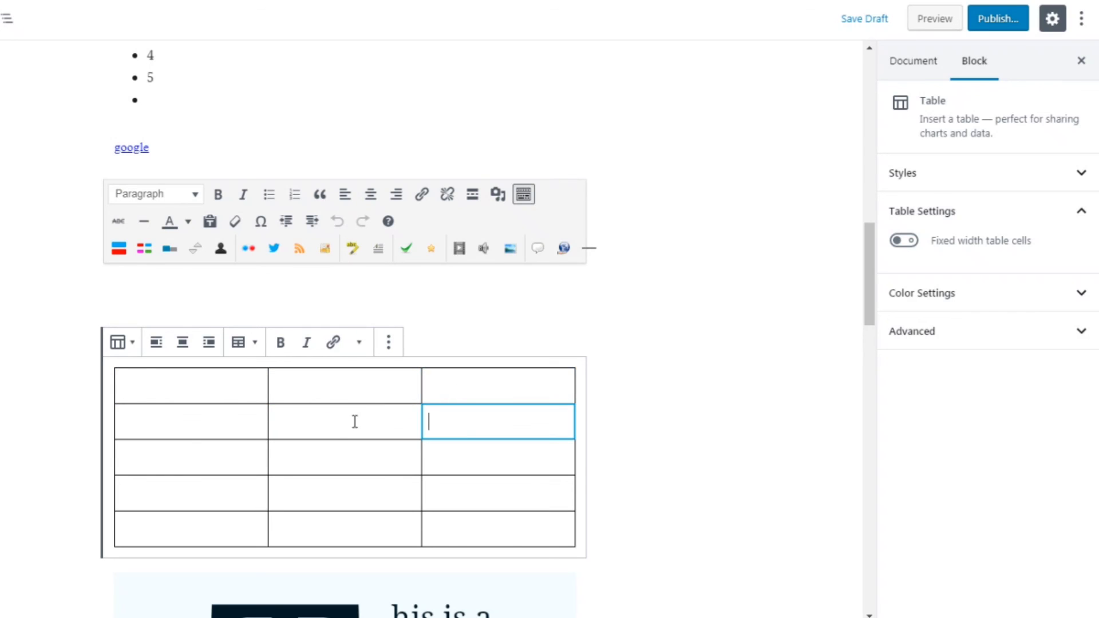
{"action": "left_click", "coordinate": [337, 420]}
{"action": "left_click", "coordinate": [211, 414]}
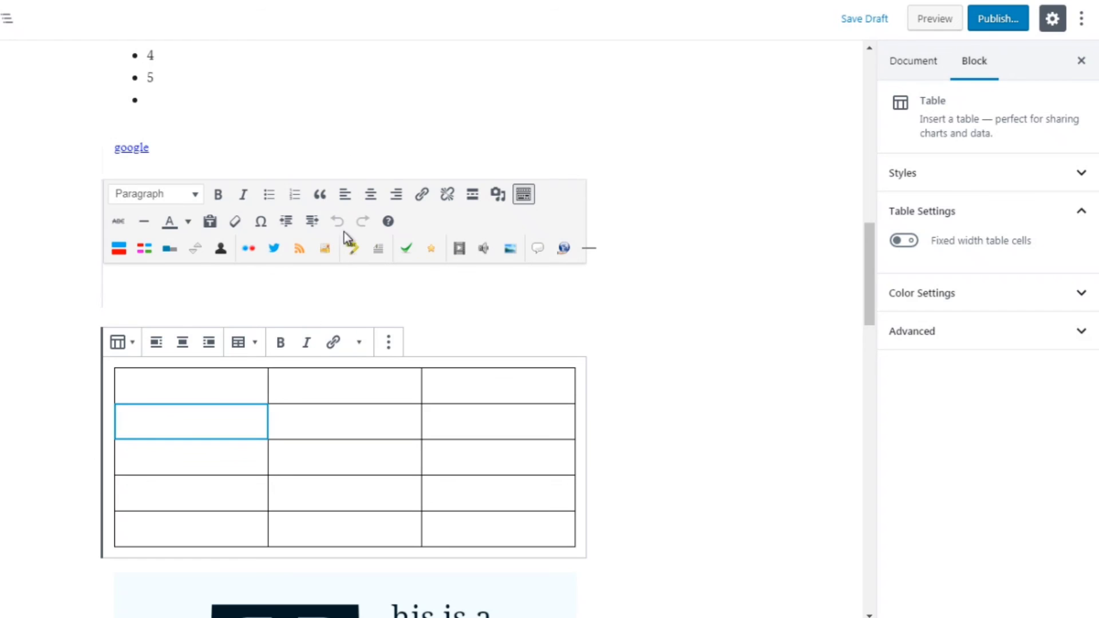
{"action": "left_click", "coordinate": [507, 369]}
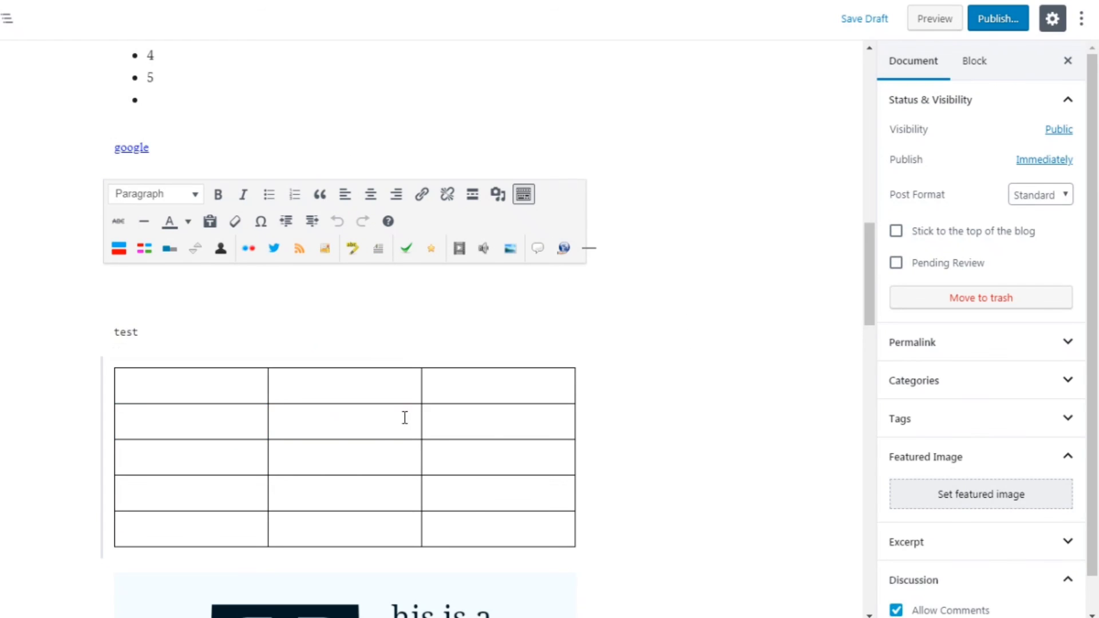
Step: Insert a Verse block from the Formatting blocks between the preformatted text and the table, with the text "test"
{"action": "left_click", "coordinate": [345, 352]}
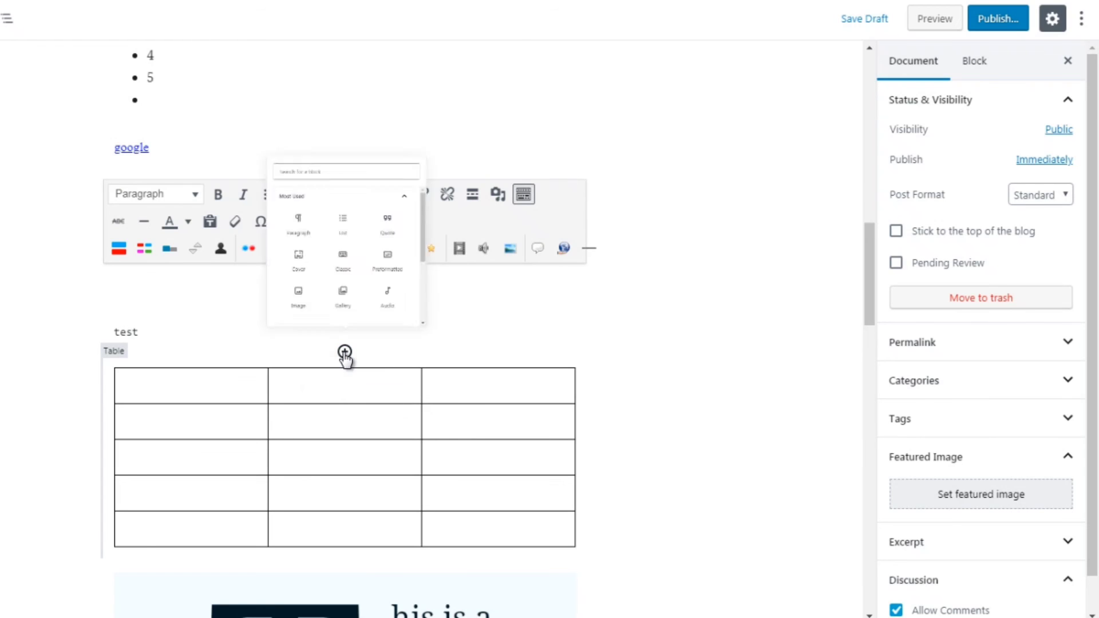
{"action": "left_click", "coordinate": [368, 80]}
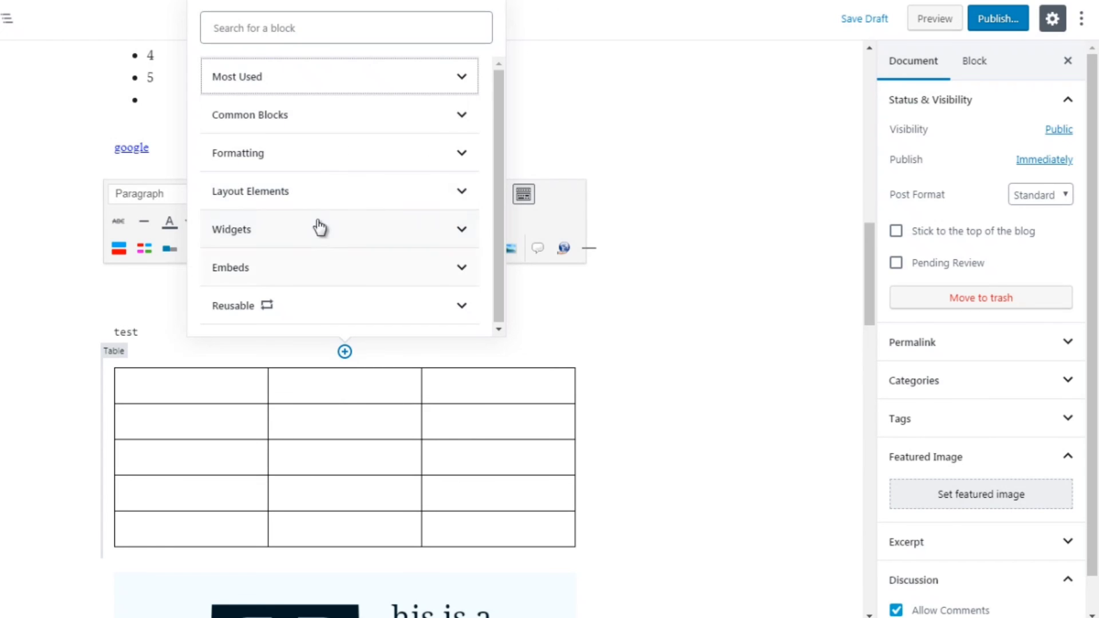
{"action": "left_click", "coordinate": [315, 158]}
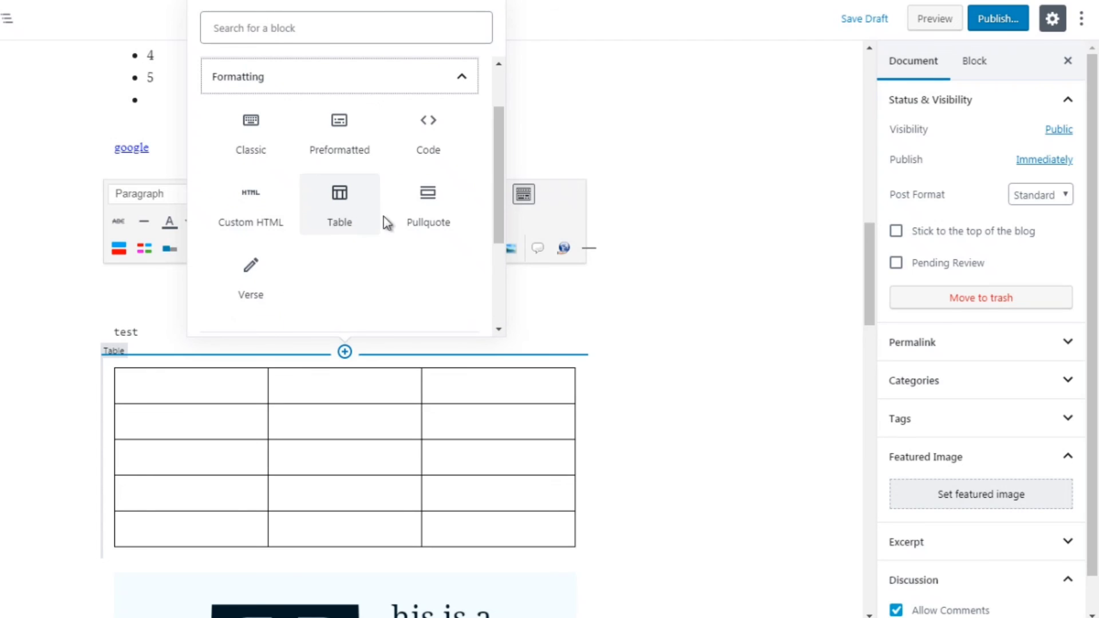
{"action": "left_click", "coordinate": [249, 289]}
{"action": "type", "text": "test"}
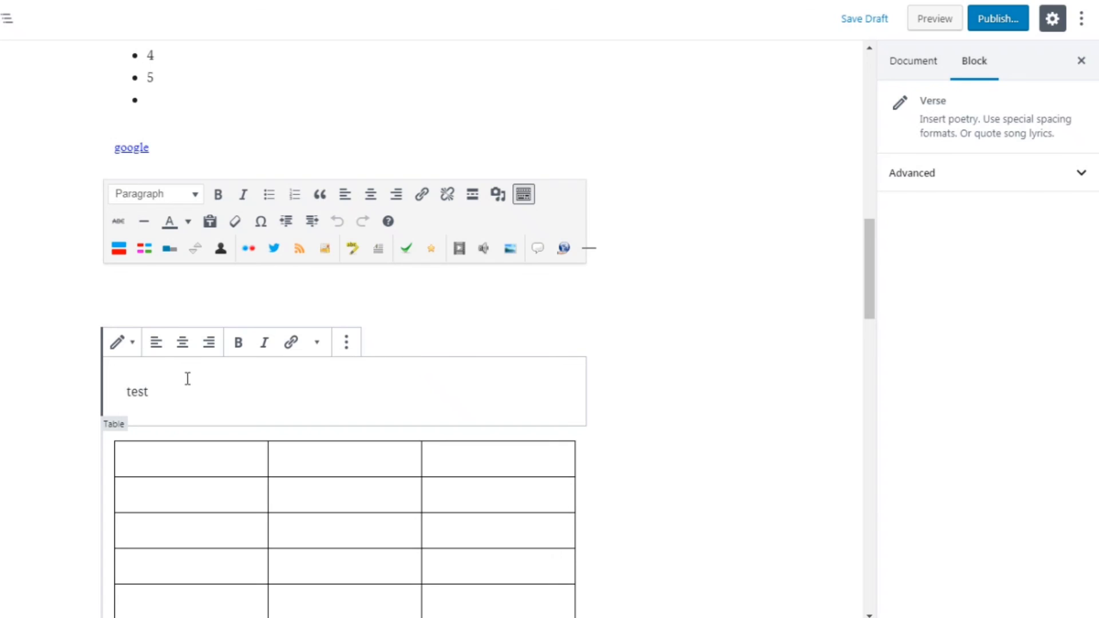
{"action": "left_click_drag", "start_coordinate": [150, 391], "coordinate": [127, 395]}
{"action": "left_click", "coordinate": [597, 372]}
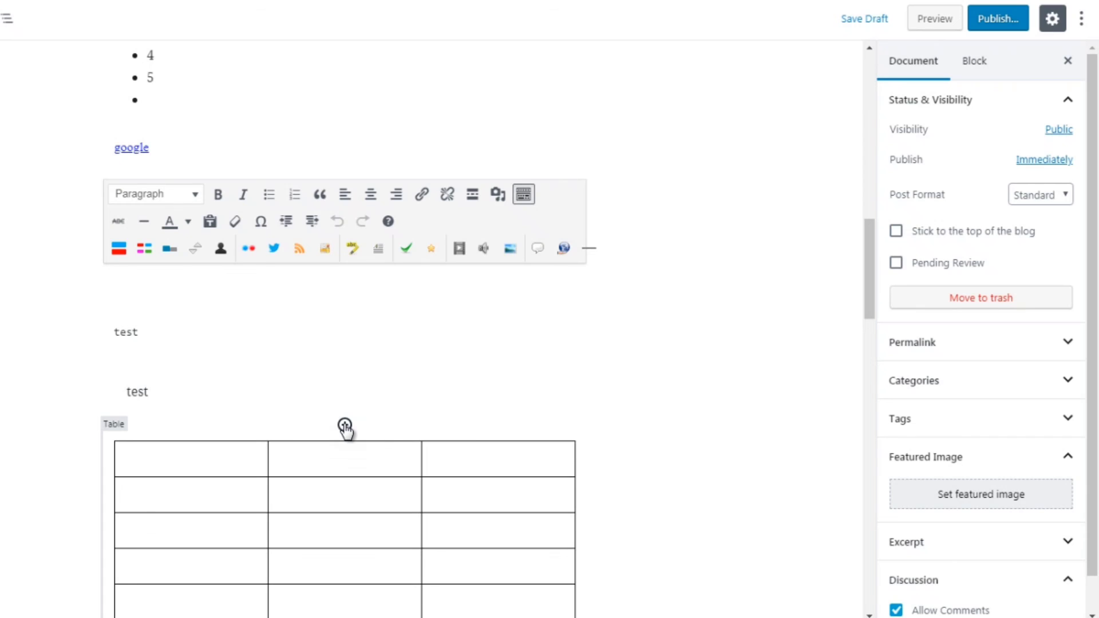
Step: Insert a Pullquote block from the Formatting blocks between the verse and the table, with the text "this is a quote"
{"action": "left_click", "coordinate": [345, 424]}
{"action": "left_click", "coordinate": [412, 154]}
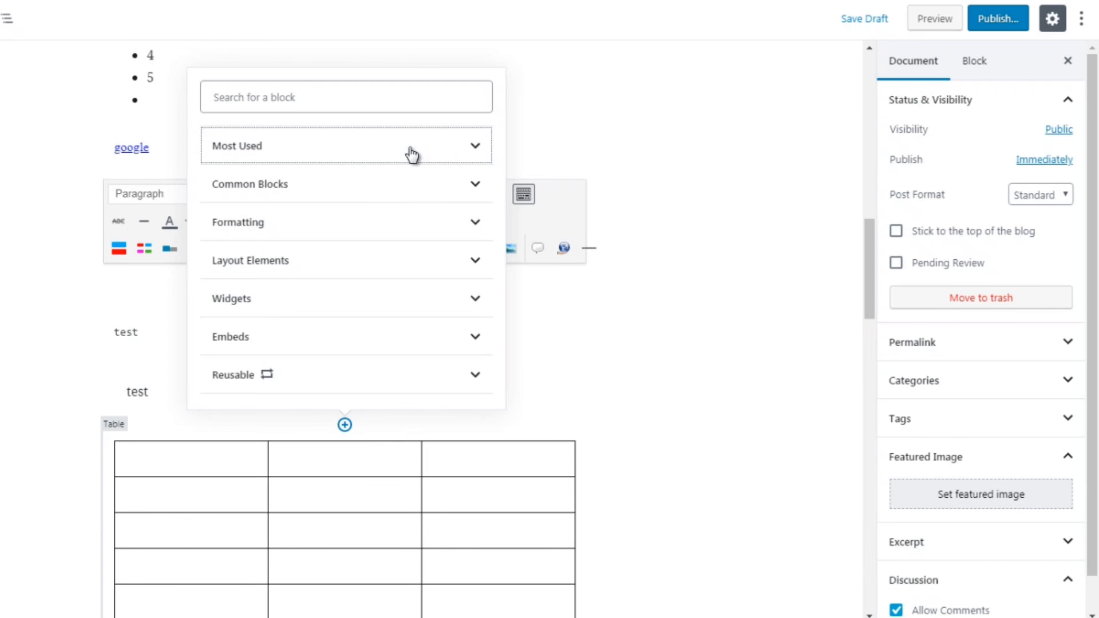
{"action": "left_click", "coordinate": [406, 222]}
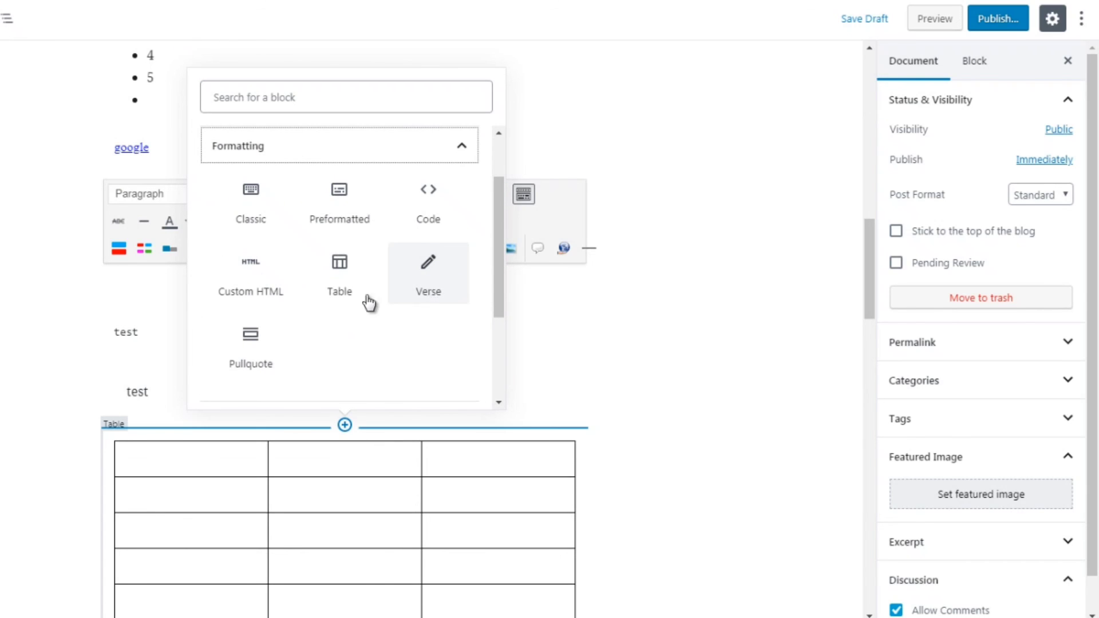
{"action": "left_click", "coordinate": [255, 363]}
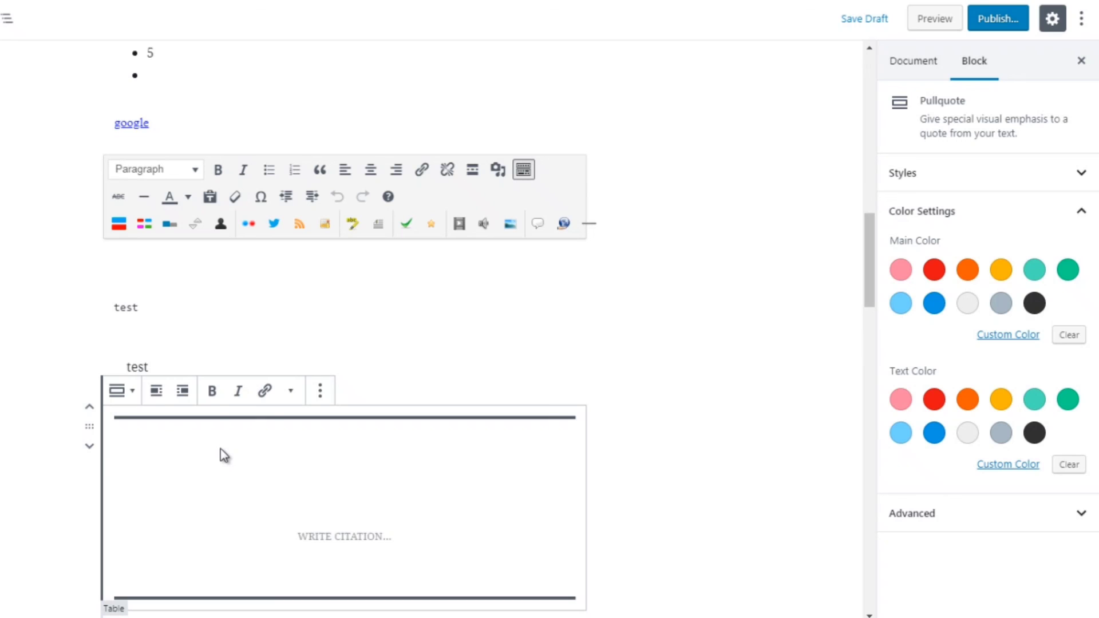
{"action": "type", "text": "this is a "}
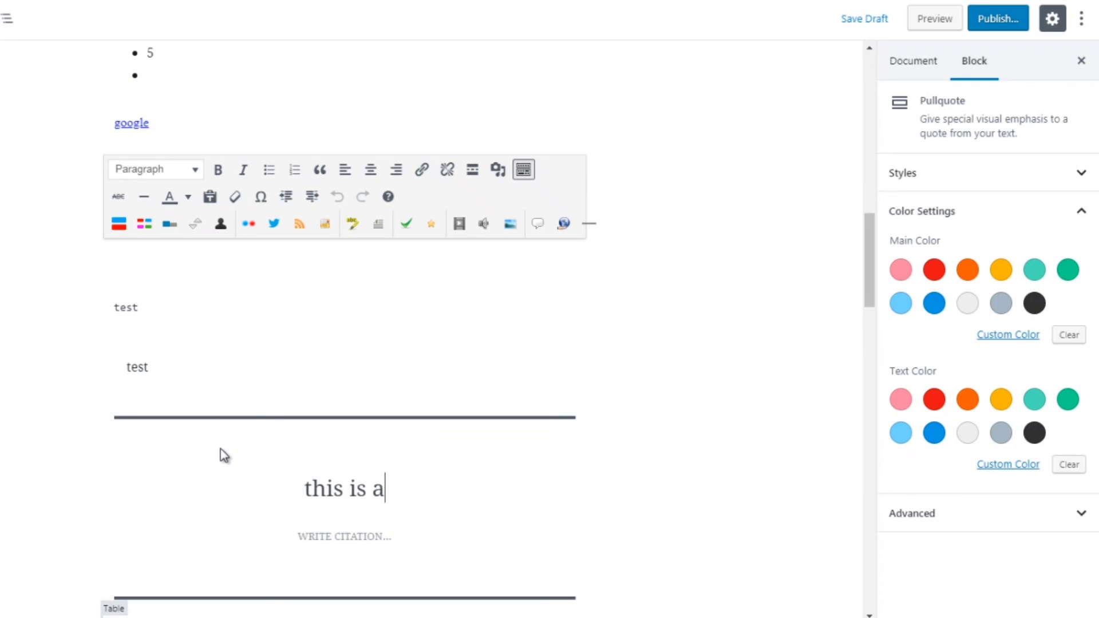
{"action": "type", "text": "quote"}
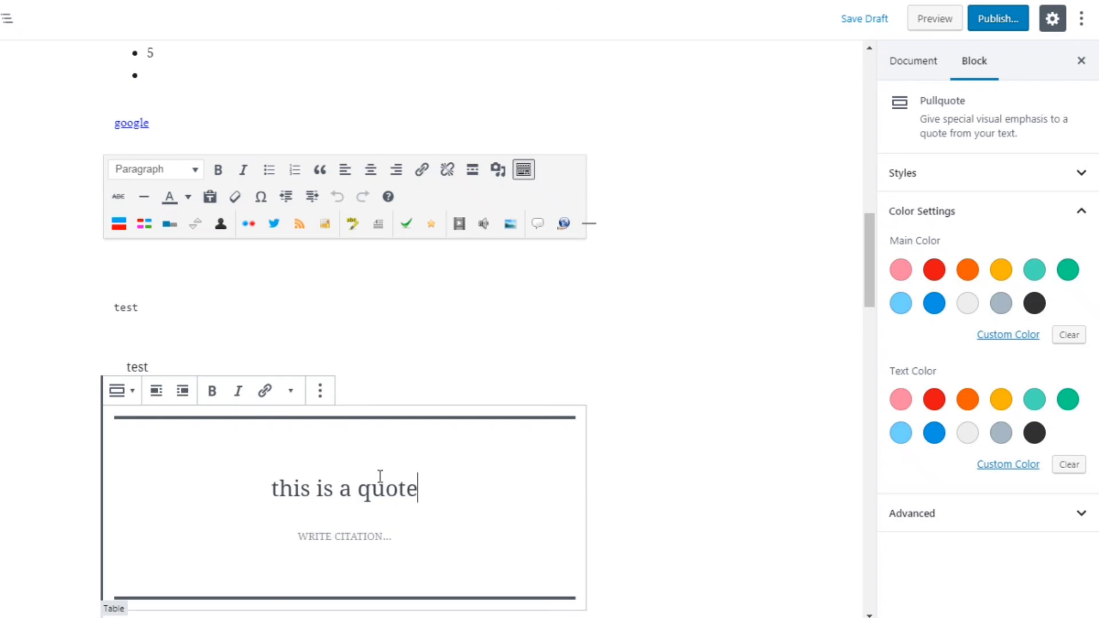
Step: Try red, blue and very dark gray as the pullquote's main color, returning to red
{"action": "left_click", "coordinate": [936, 273]}
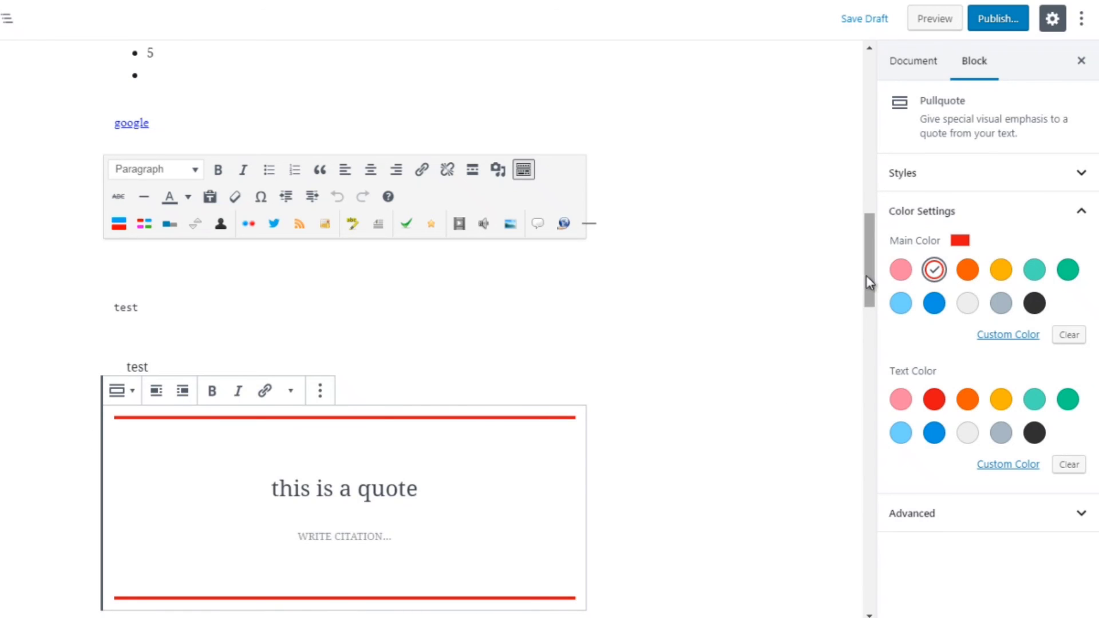
{"action": "left_click_drag", "start_coordinate": [866, 276], "coordinate": [869, 306]}
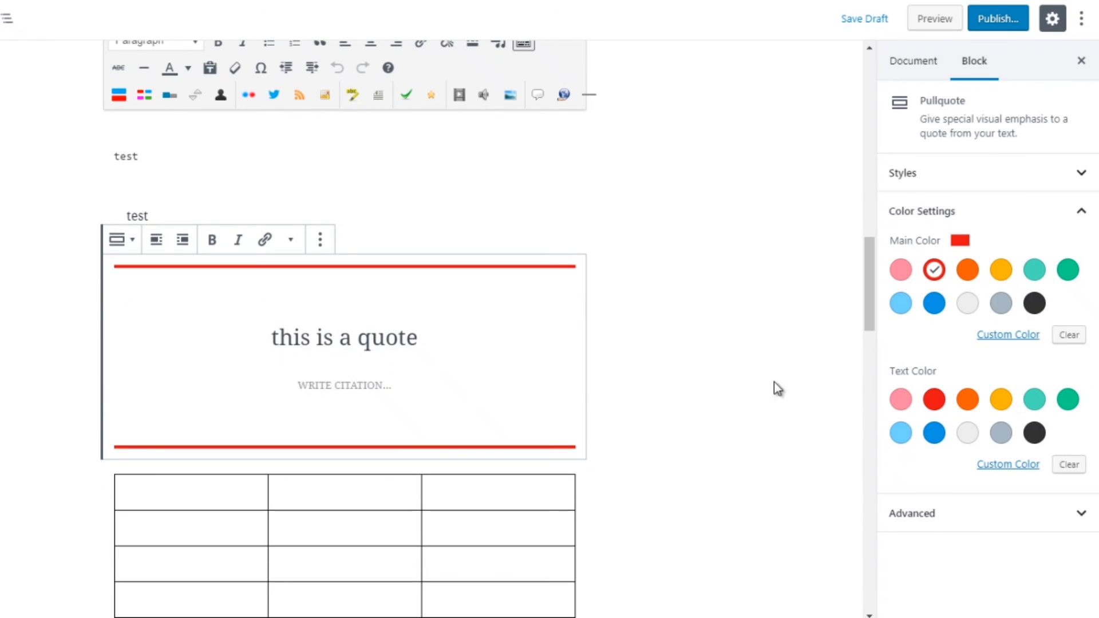
{"action": "left_click", "coordinate": [935, 314]}
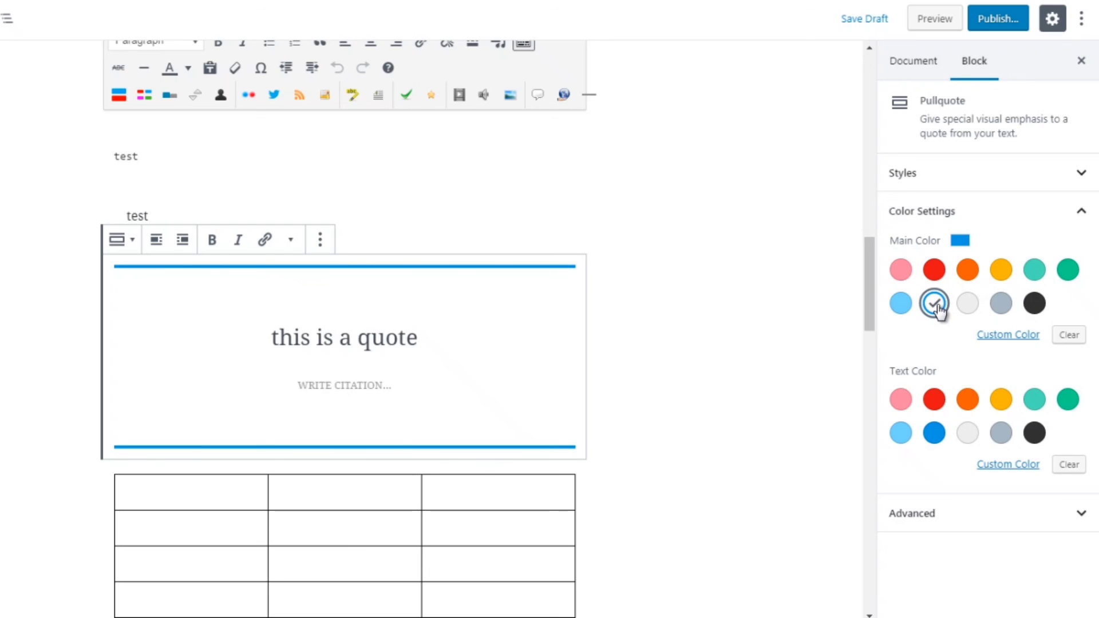
{"action": "left_click", "coordinate": [1036, 306]}
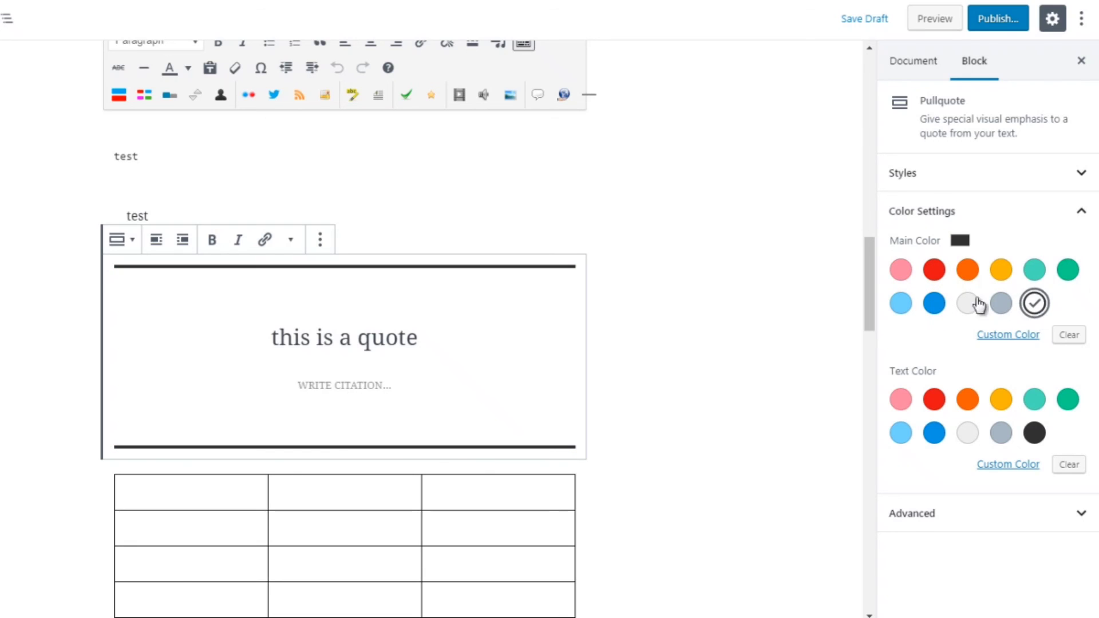
{"action": "left_click", "coordinate": [936, 276]}
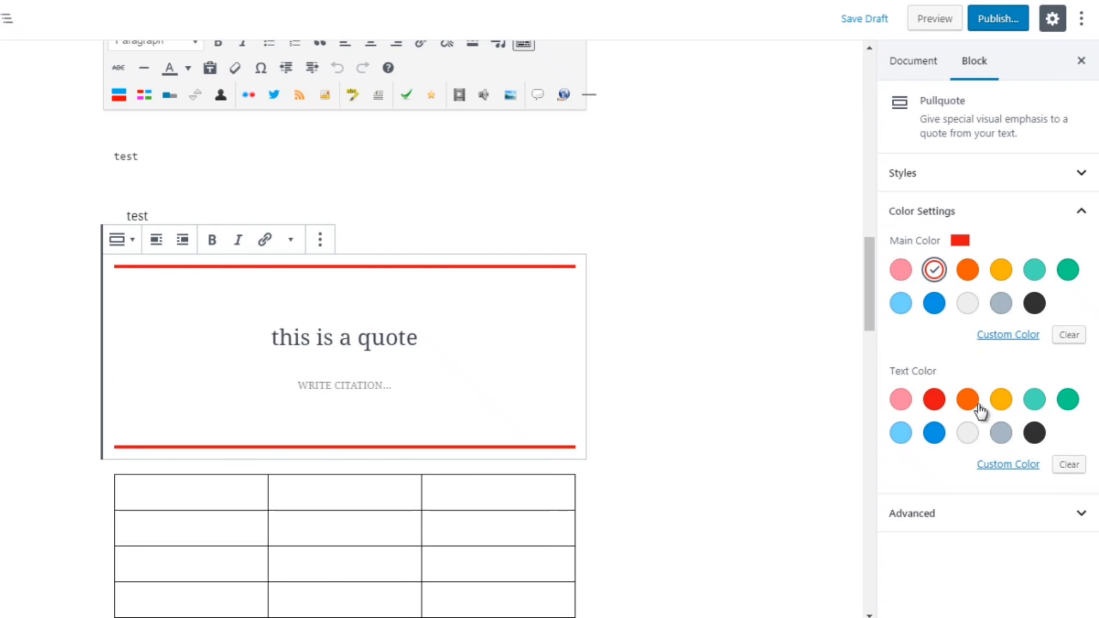
Step: Try very dark gray, light bluish gray, orange and green as the pullquote's text color
{"action": "left_click", "coordinate": [1034, 433]}
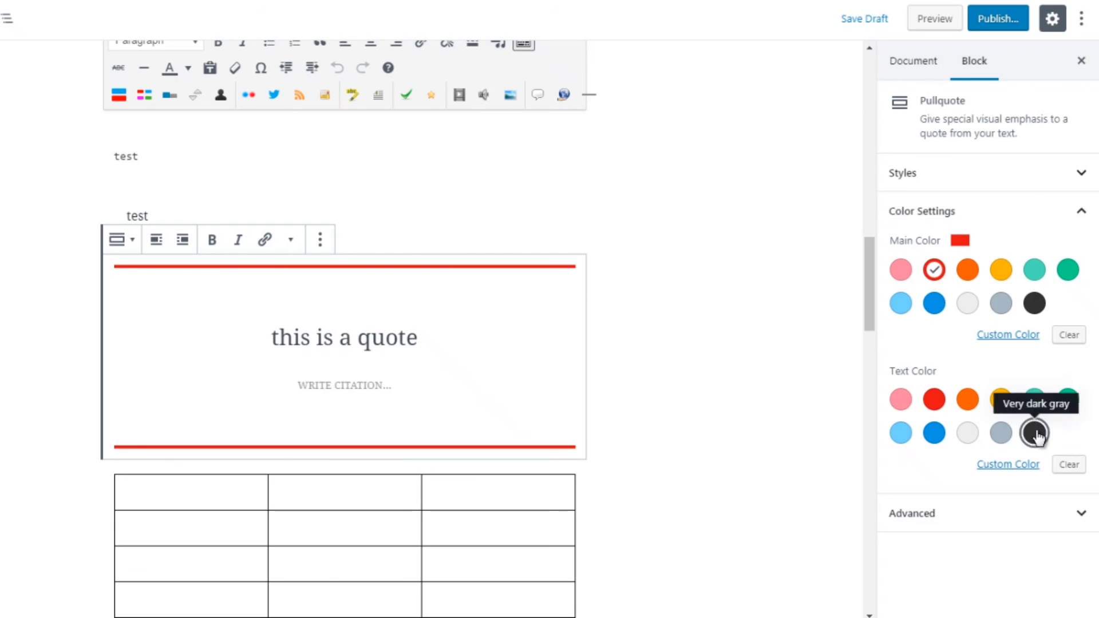
{"action": "left_click", "coordinate": [1000, 436]}
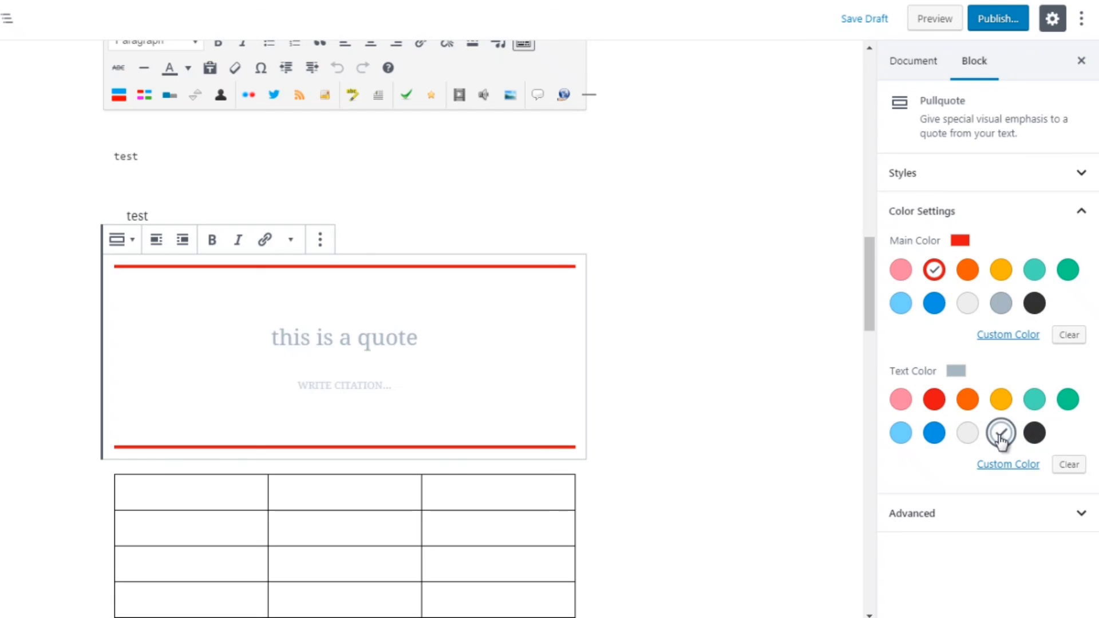
{"action": "left_click", "coordinate": [967, 404]}
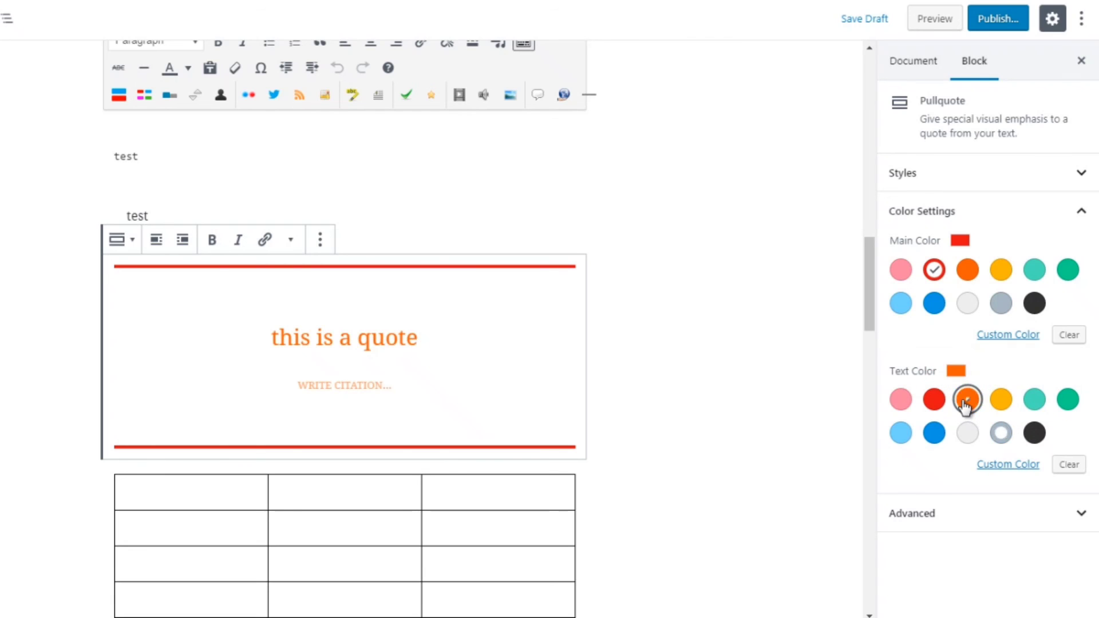
{"action": "left_click", "coordinate": [1075, 406]}
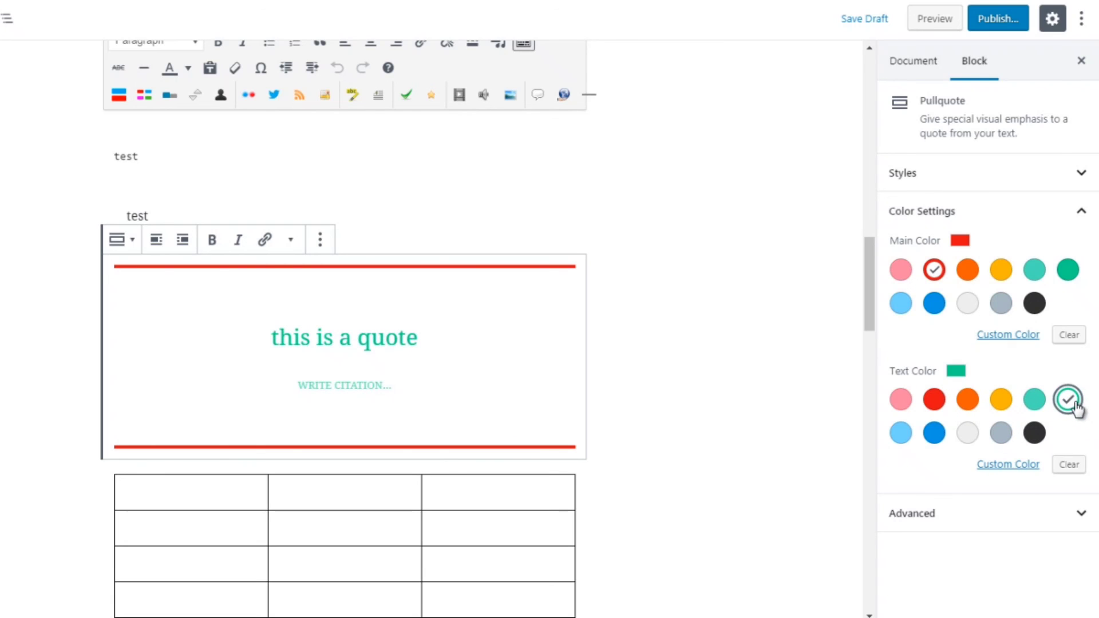
Step: Set the pullquote's main color to green and its text color to blue
{"action": "left_click", "coordinate": [1066, 273]}
{"action": "left_click", "coordinate": [936, 402]}
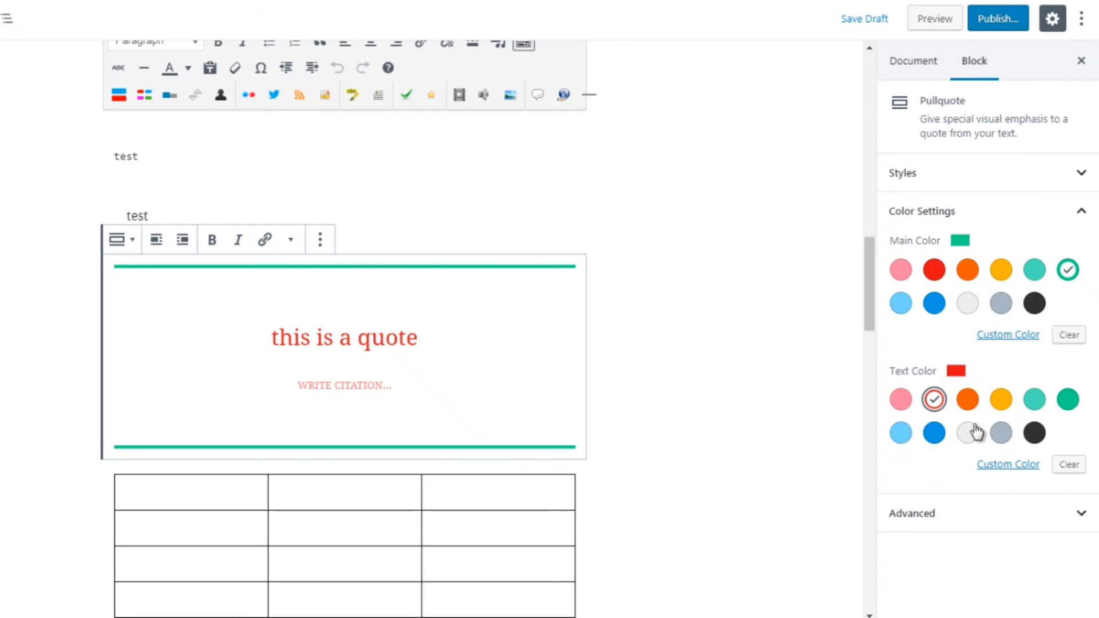
{"action": "left_click", "coordinate": [934, 433]}
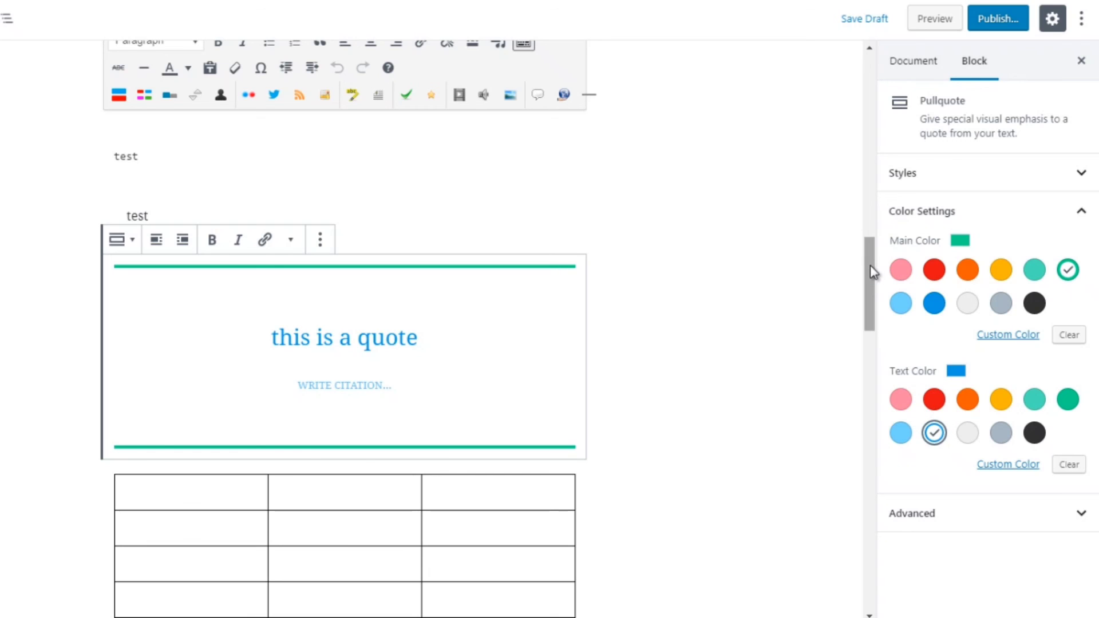
{"action": "left_click_drag", "start_coordinate": [870, 274], "coordinate": [870, 288]}
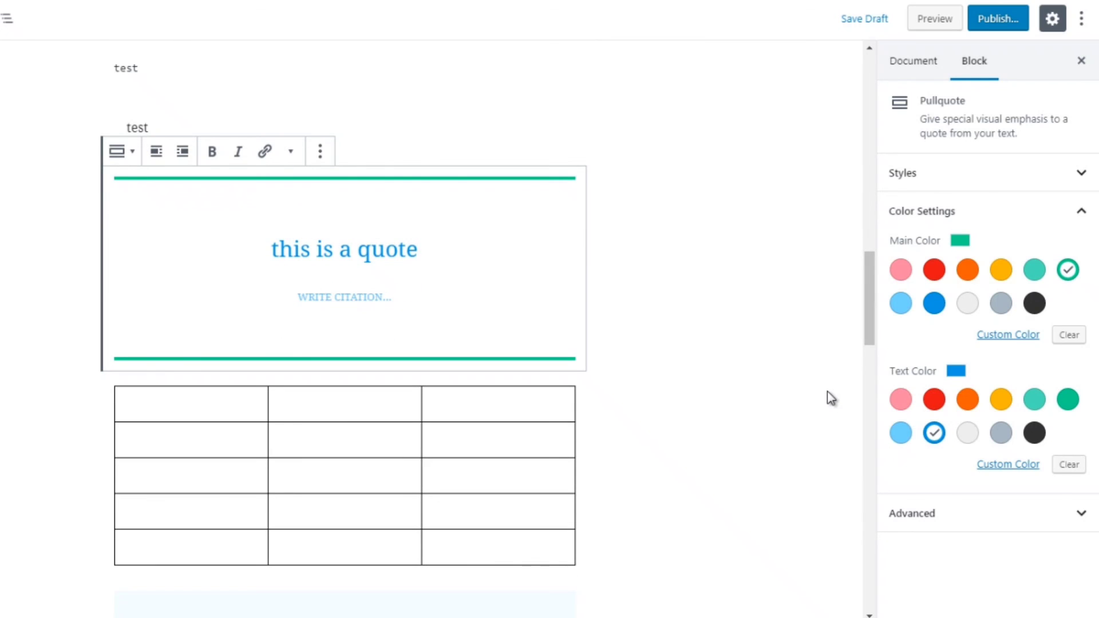